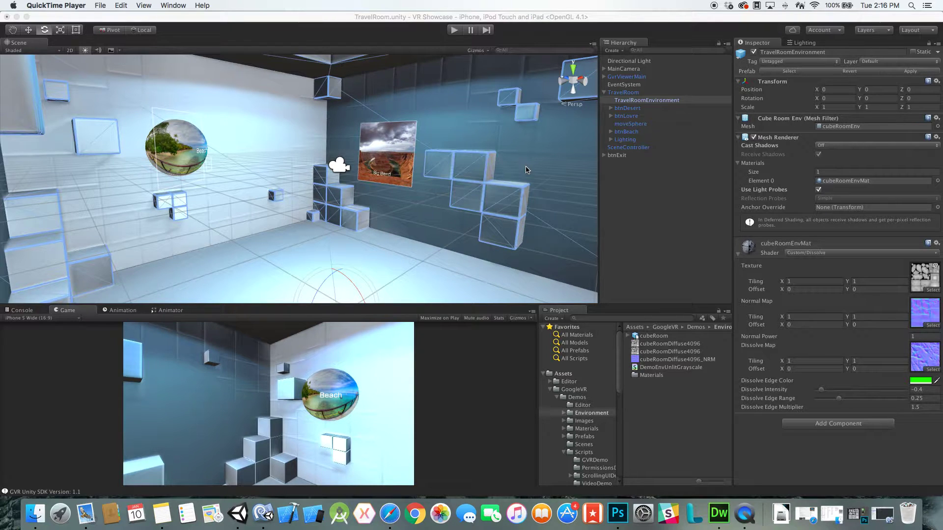
# - Look around the travel room in the Scene view, examining the Beach and Big Bend pictures and the surrounding walls
pyautogui.click(527, 173)
pyautogui.keyDown('alt'); pyautogui.moveTo(527, 172); pyautogui.dragTo(638, 122); pyautogui.keyUp('alt')
pyautogui.keyDown('alt'); pyautogui.moveTo(749, 122); pyautogui.dragTo(479, 142); pyautogui.keyUp('alt')
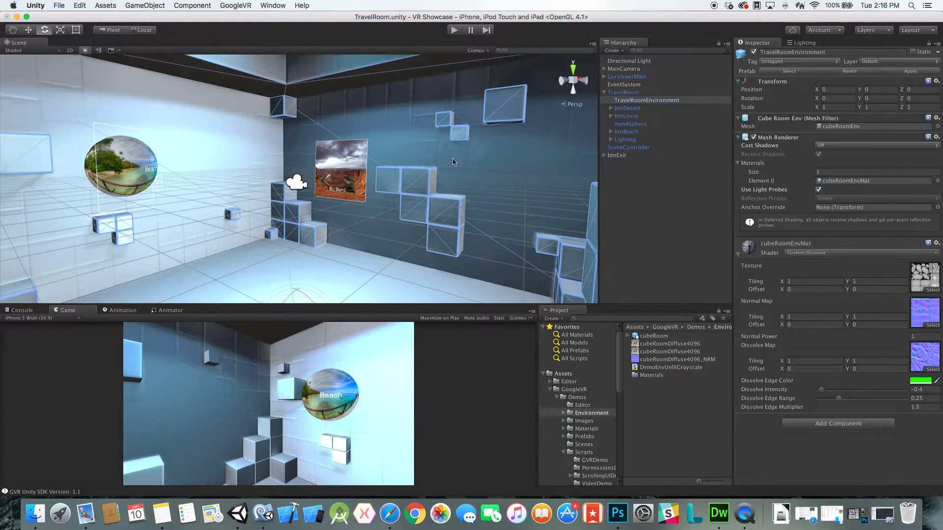
pyautogui.moveTo(466, 305); pyautogui.dragTo(466, 315)
pyautogui.scroll(5, 345, 210)
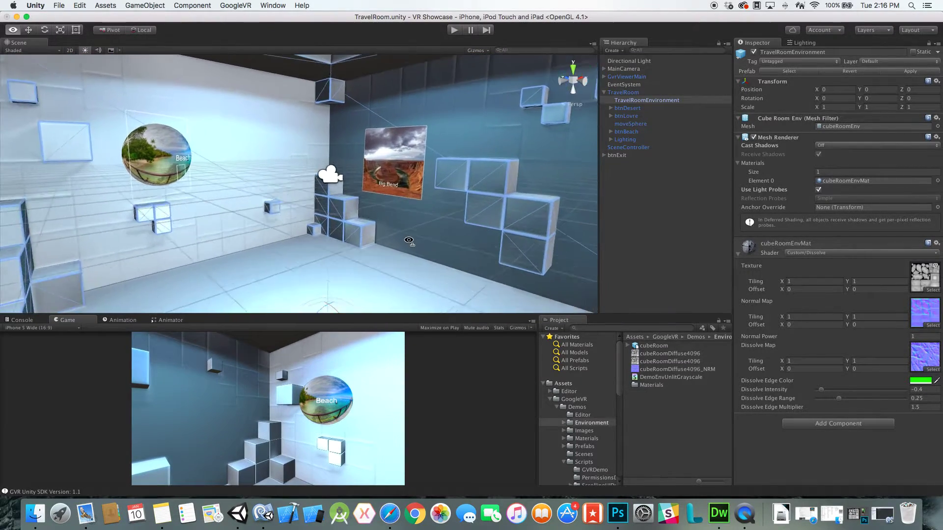
pyautogui.keyDown('alt'); pyautogui.moveTo(345, 210); pyautogui.dragTo(132, 185); pyautogui.keyUp('alt')
pyautogui.keyDown('alt'); pyautogui.moveTo(293, 130); pyautogui.dragTo(571, 160); pyautogui.keyUp('alt')
pyautogui.keyDown('alt'); pyautogui.moveTo(455, 140); pyautogui.dragTo(488, 133); pyautogui.keyUp('alt')
# - Collapse the TravelRoom hierarchy and open the script attached to the SceneController object in MonoDevelop
pyautogui.click(604, 93)
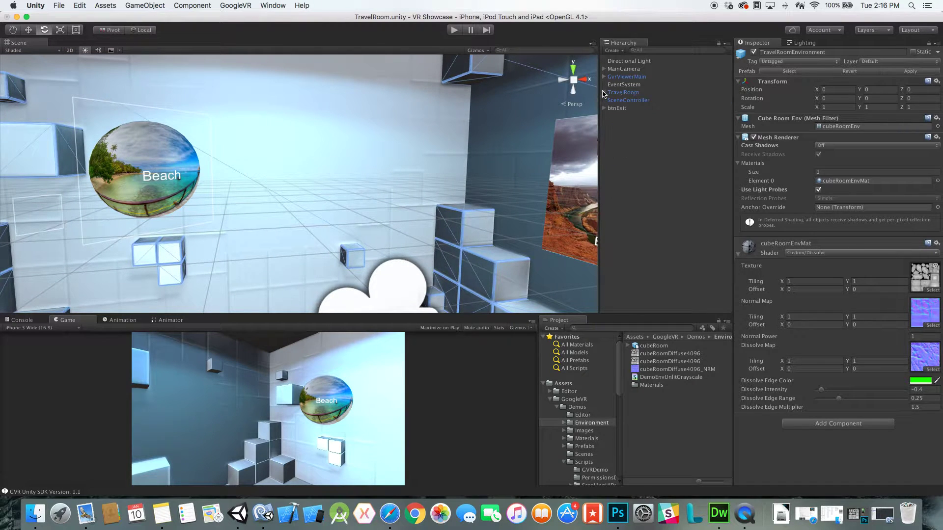
pyautogui.click(625, 101)
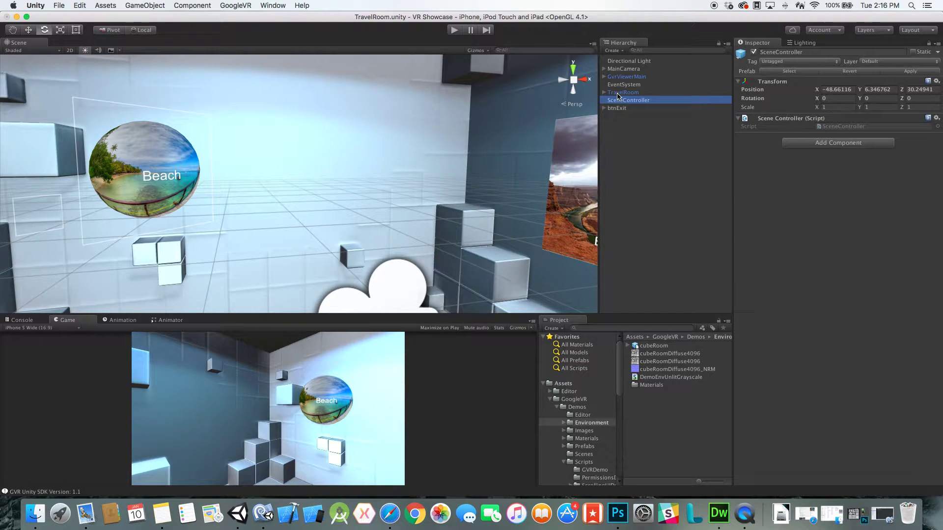
pyautogui.keyDown('alt'); pyautogui.moveTo(322, 170); pyautogui.dragTo(290, 162); pyautogui.keyUp('alt')
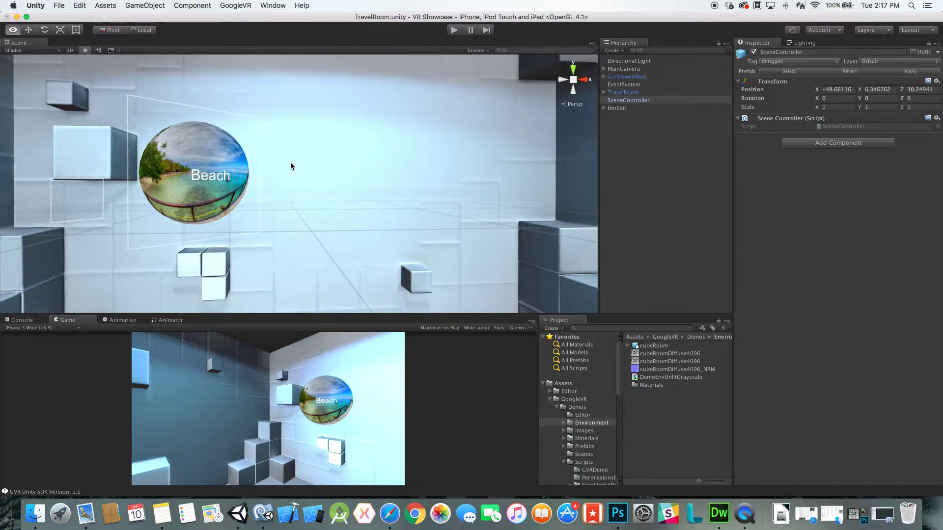
pyautogui.doubleClick(851, 127)
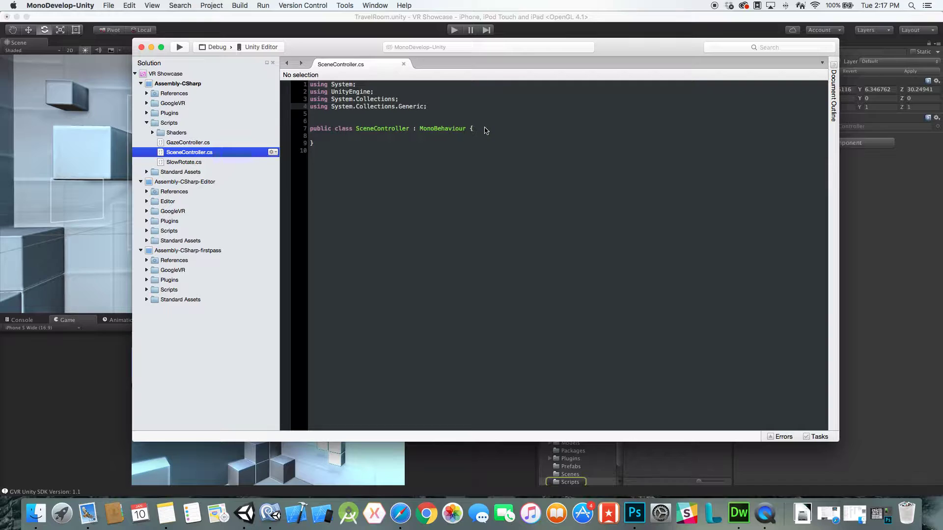
# - Declare a public GameObject variable named TravelRoom inside the SceneController class
pyautogui.click(493, 130)
pyautogui.press('Return')
pyautogui.press('Return')
pyautogui.press('Return')
pyautogui.press('Up')
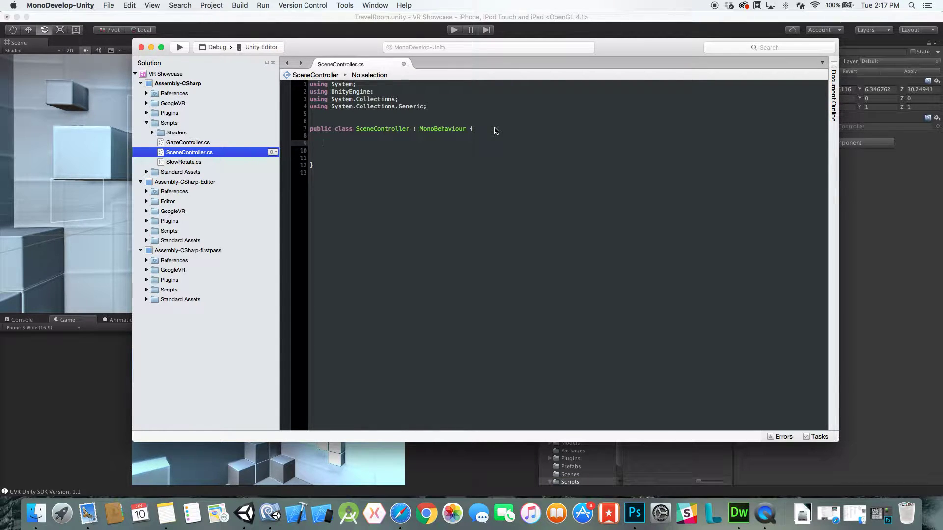
pyautogui.write('public GameObject TravelRoom;')
pyautogui.press('Return')
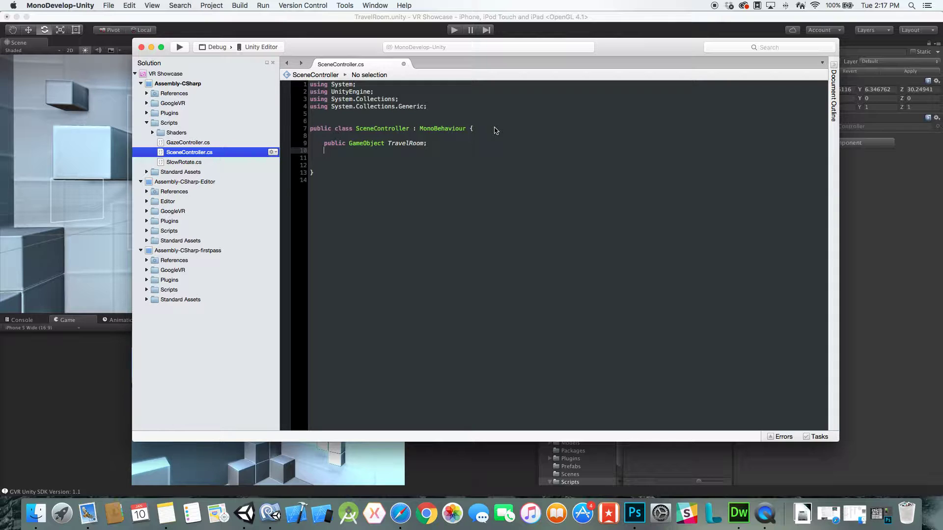
# - Declare a public GameObject variable named TravelRoomEnvironment below the TravelRoom variable
pyautogui.write('pub')
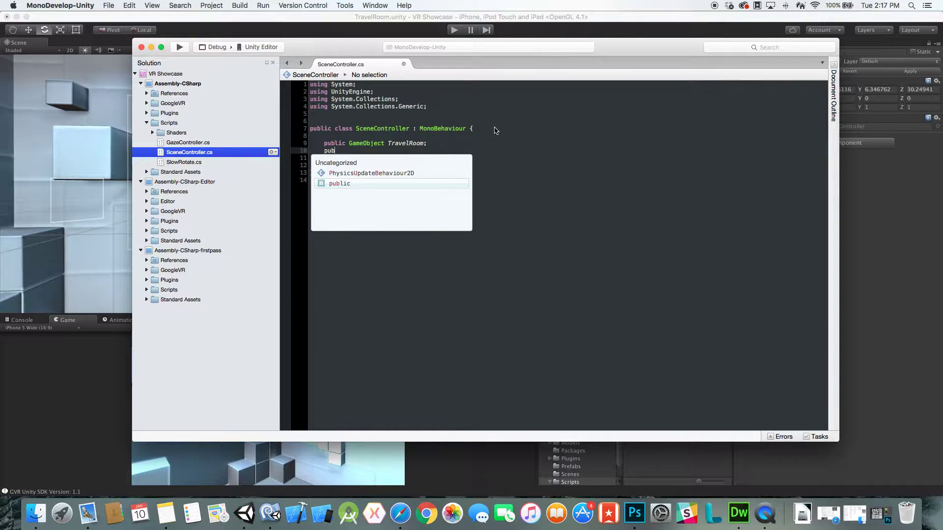
pyautogui.write('lic GameO')
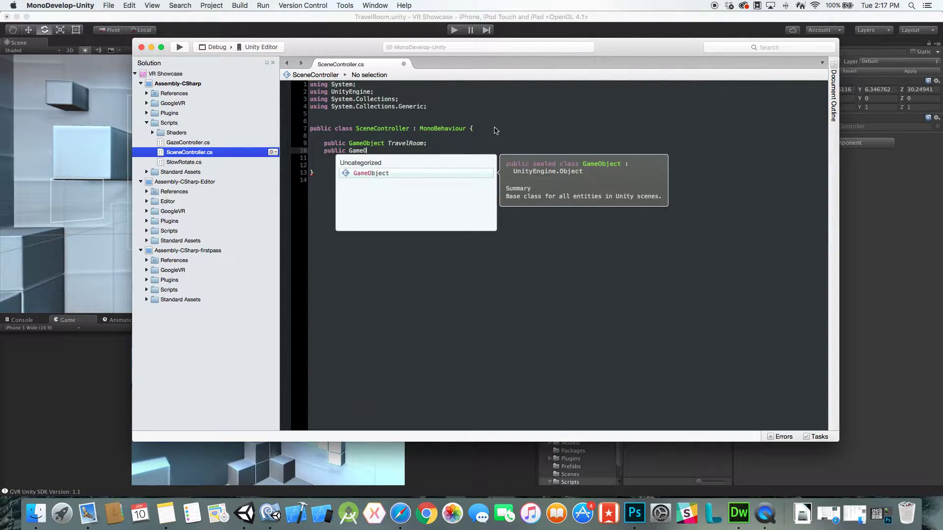
pyautogui.press('Return')
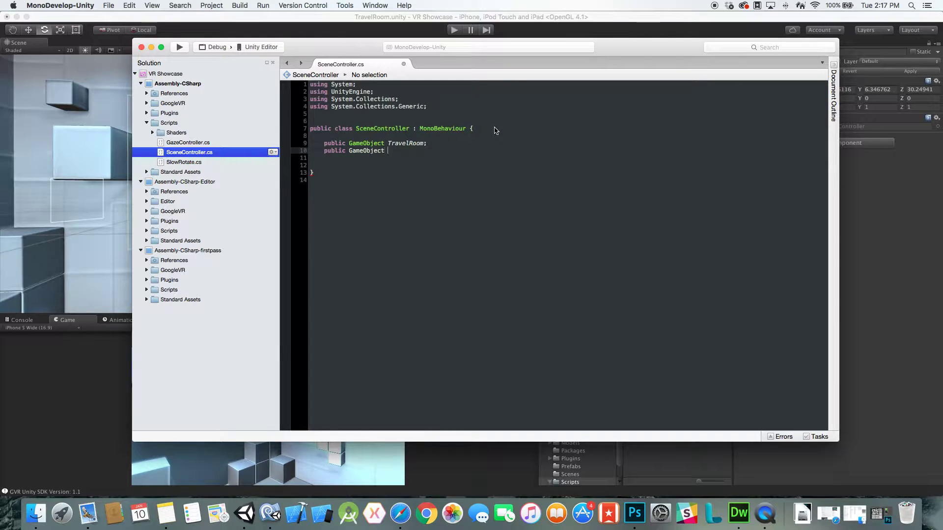
pyautogui.write('TravelRoomEnvironment;')
pyautogui.press('Return')
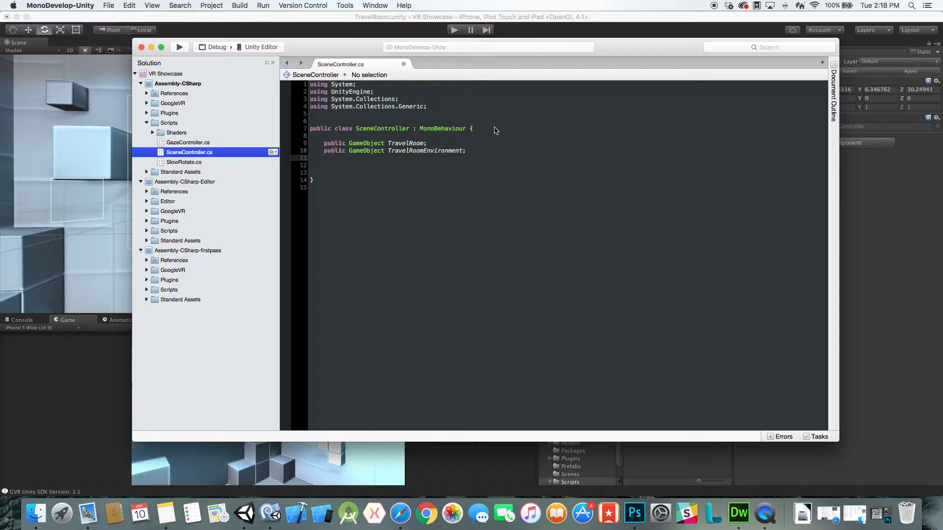
# - Review the room's picture buttons in Unity, return to MonoDevelop and declare a public List<GameObject> named TravelRoomControls
pyautogui.press('super+Tab')
pyautogui.keyDown('alt'); pyautogui.moveTo(183, 149); pyautogui.dragTo(291, 154); pyautogui.keyUp('alt')
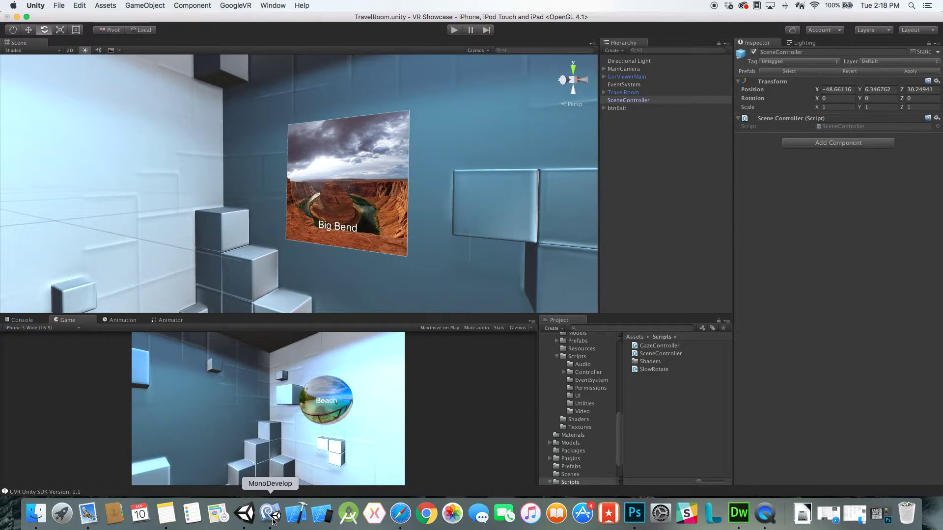
pyautogui.click(273, 521)
pyautogui.write('public List')
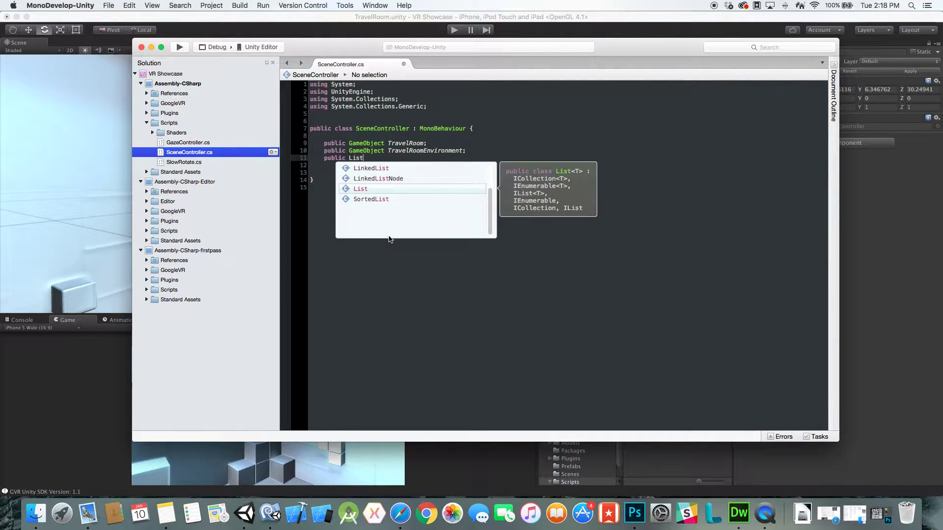
pyautogui.write('<Game')
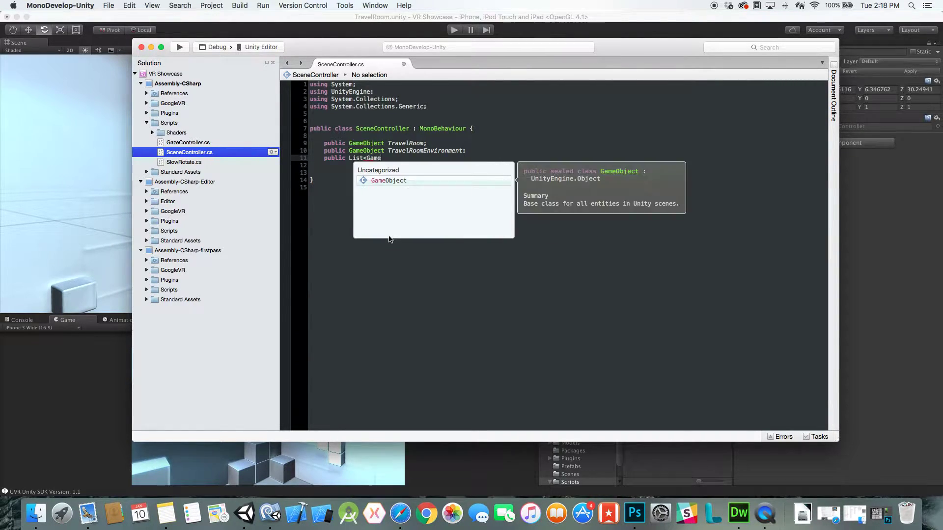
pyautogui.write('Object> Trav')
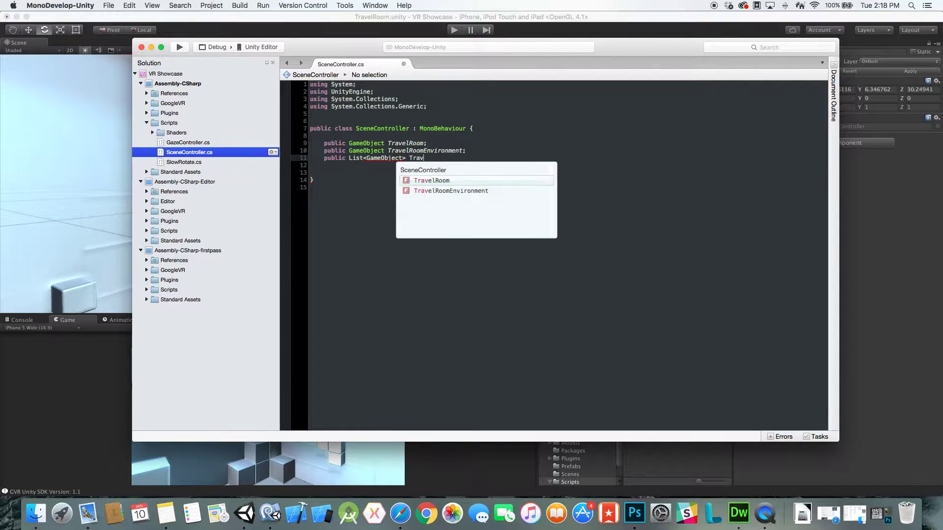
pyautogui.write('elRoomControls;')
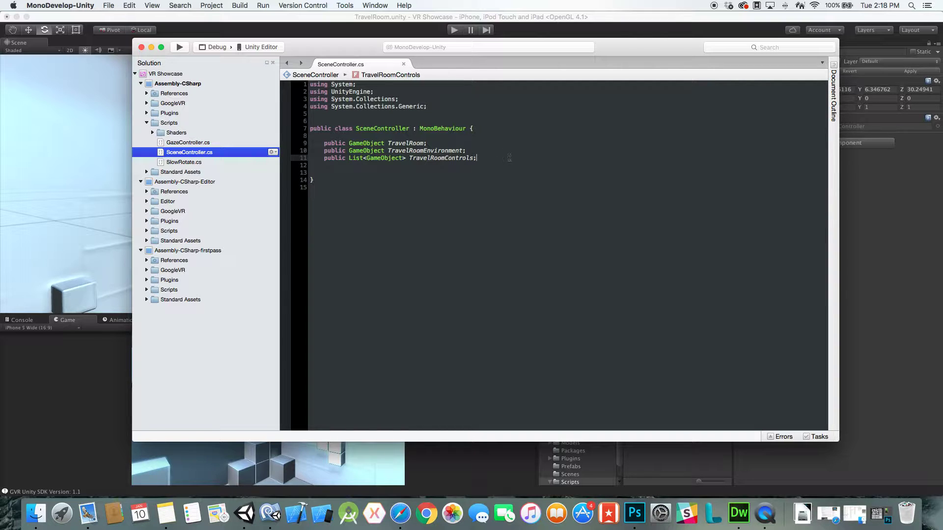
# - Declare a public GameObject variable named Sphere360, separated by a blank line from the travel room variables
pyautogui.press('Return')
pyautogui.press('Return')
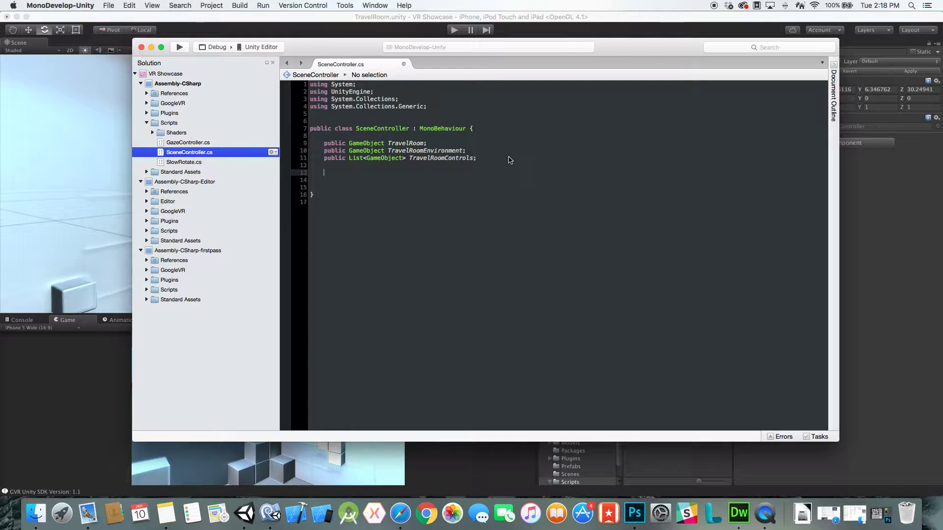
pyautogui.write('propublic Ga')
pyautogui.write('meObject S')
pyautogui.write('phere')
pyautogui.write('360;')
pyautogui.press('Return')
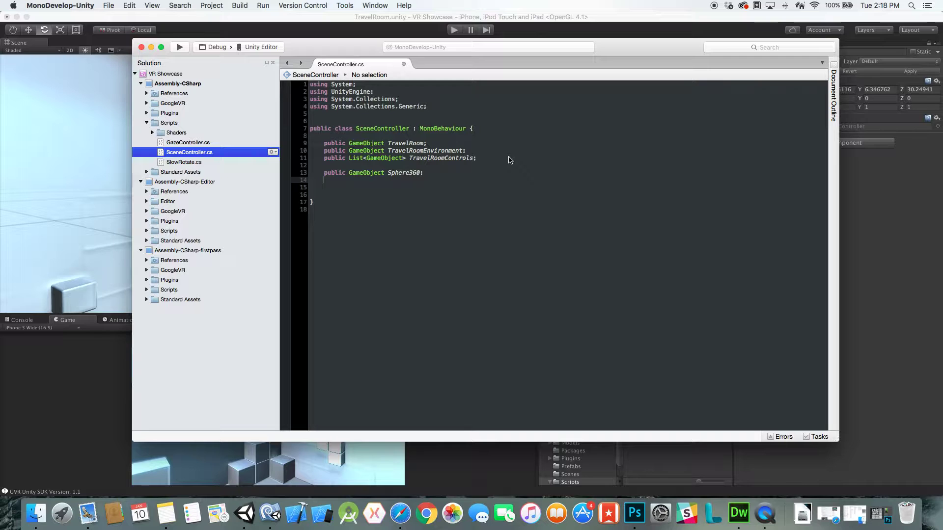
# - Declare a public List<Texture> named Textures and save the SceneController script
pyautogui.write('public')
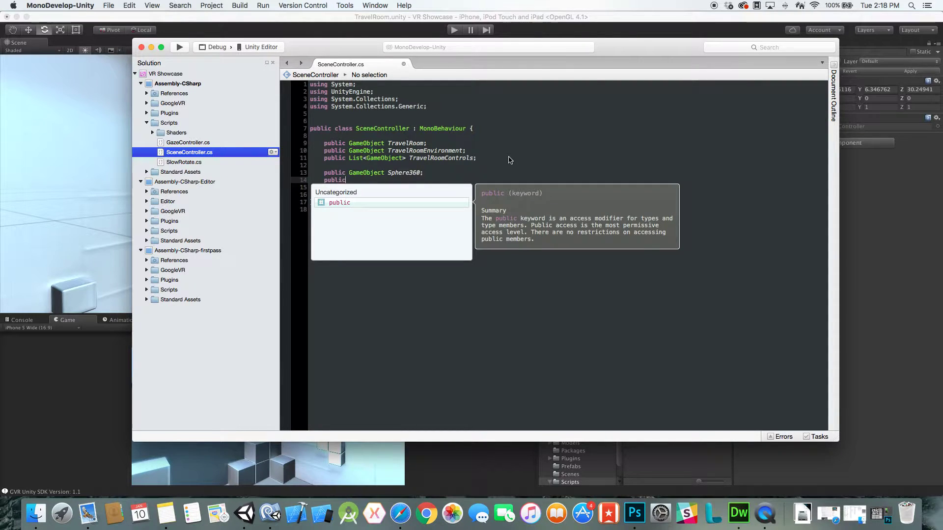
pyautogui.write(' List<')
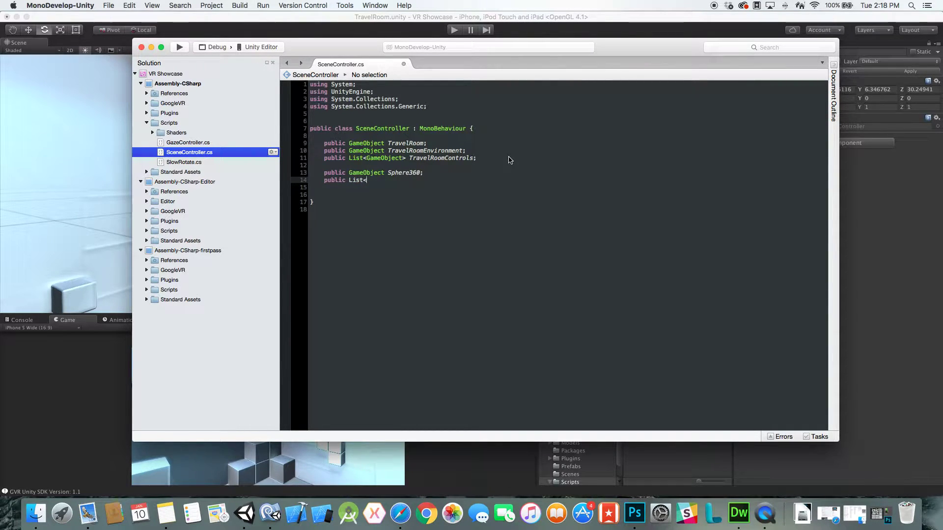
pyautogui.write('Textures>')
pyautogui.write(' Text')
pyautogui.write('Textures;')
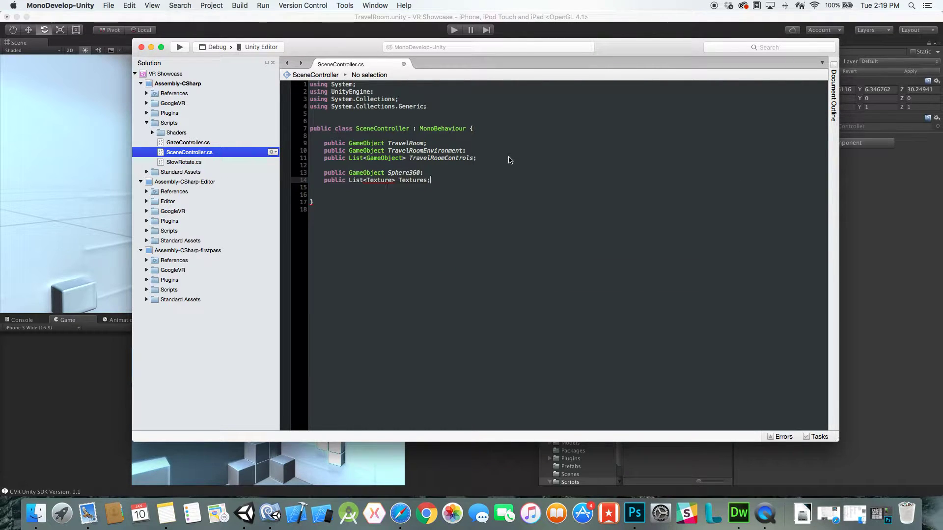
pyautogui.press('super+s')
pyautogui.click(498, 166)
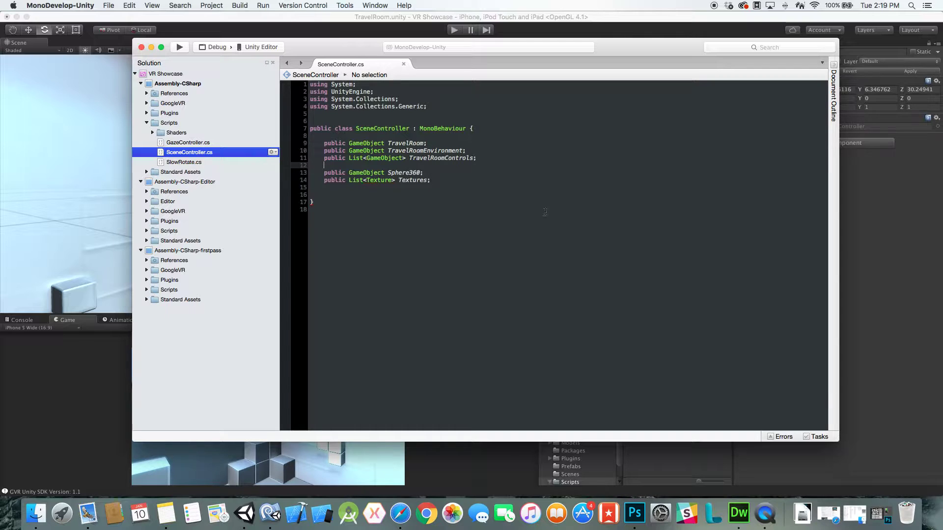
# - Switch to Unity and assign the TravelRoom object to the Scene Controller component's Travel Room reference
pyautogui.press('super+Tab')
pyautogui.moveTo(391, 189); pyautogui.dragTo(282, 172, button='right')
pyautogui.moveTo(185, 175); pyautogui.dragTo(413, 198, button='right')
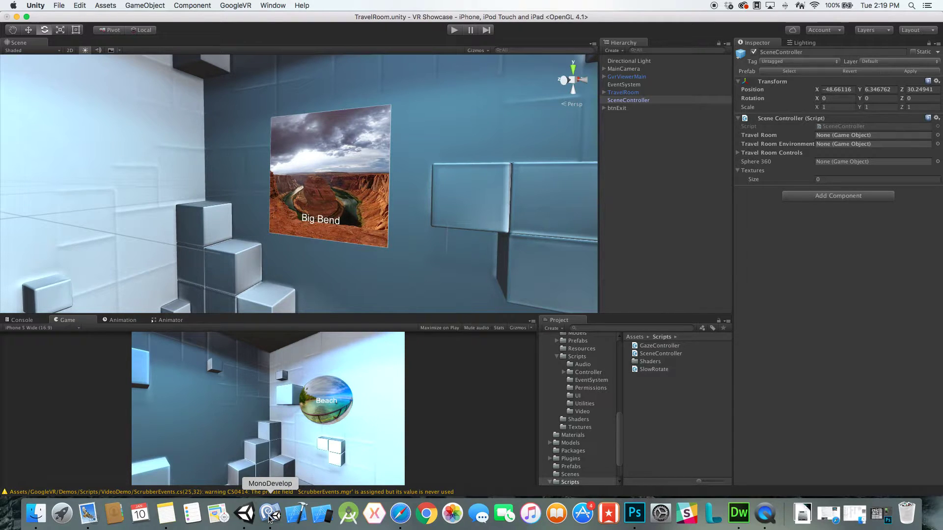
pyautogui.click(739, 154)
pyautogui.moveTo(624, 93); pyautogui.dragTo(834, 135)
# - Assign the TravelRoomEnvironment child object to the SceneController's Travel Room Environment reference
pyautogui.click(604, 93)
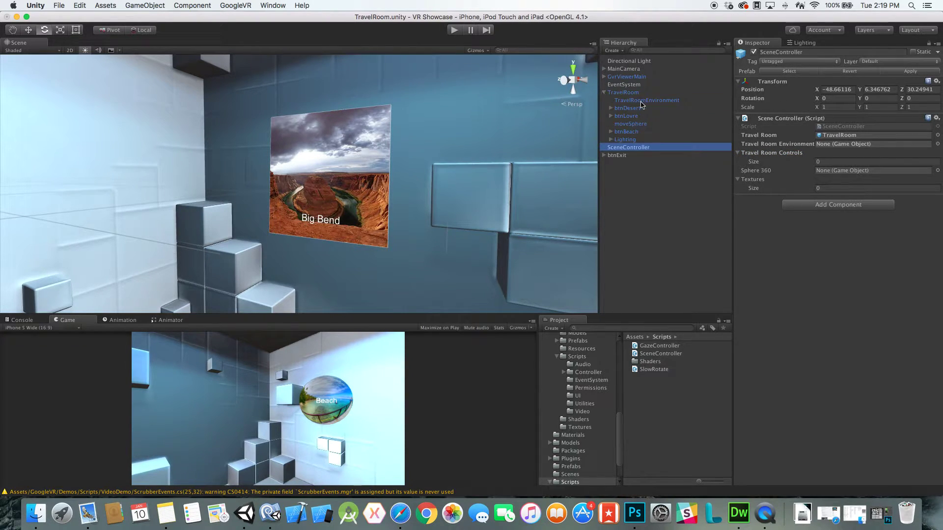
pyautogui.click(641, 101)
pyautogui.click(628, 93)
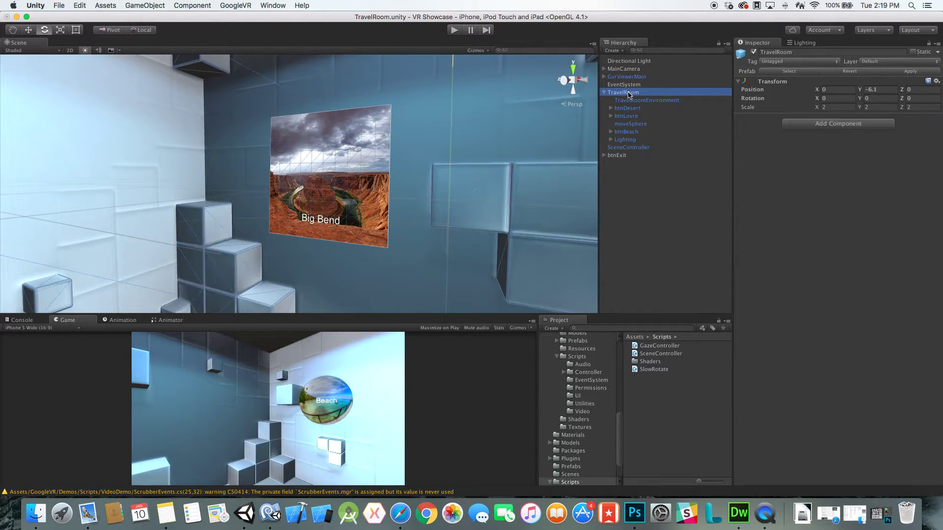
pyautogui.click(629, 147)
pyautogui.moveTo(633, 101); pyautogui.dragTo(841, 144)
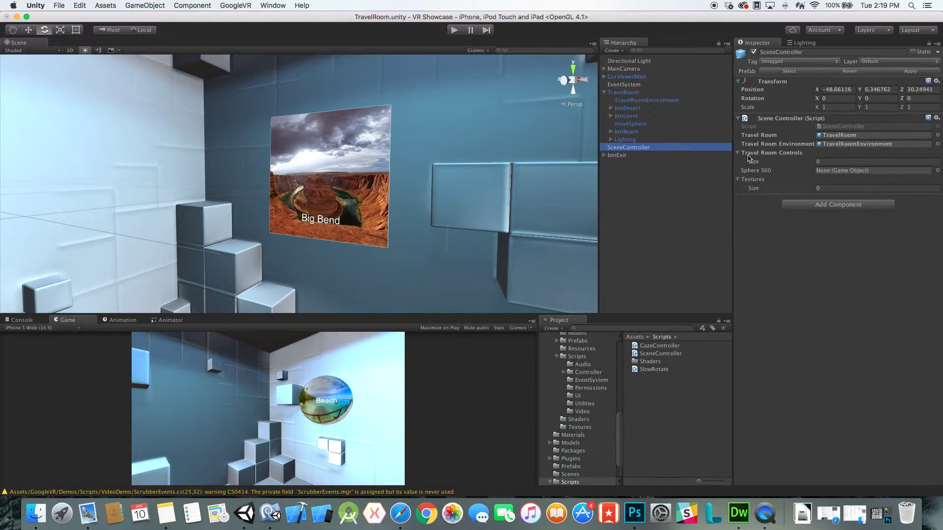
# - Set the Travel Room Controls list size to 4 and fill it with btnDesert, btnLovre, moveSphere and btnBeach
pyautogui.click(794, 160)
pyautogui.write('4')
pyautogui.press('Return')
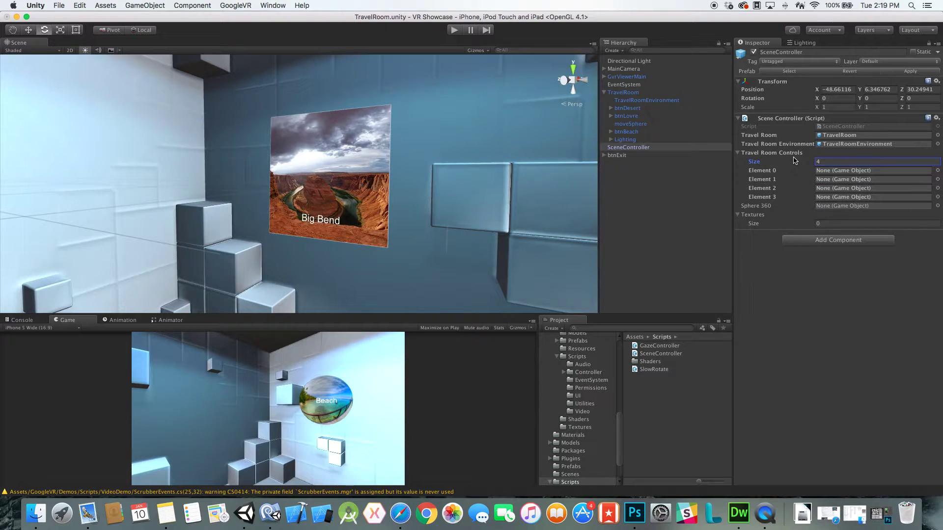
pyautogui.moveTo(628, 108); pyautogui.dragTo(834, 171)
pyautogui.moveTo(632, 118); pyautogui.dragTo(829, 188)
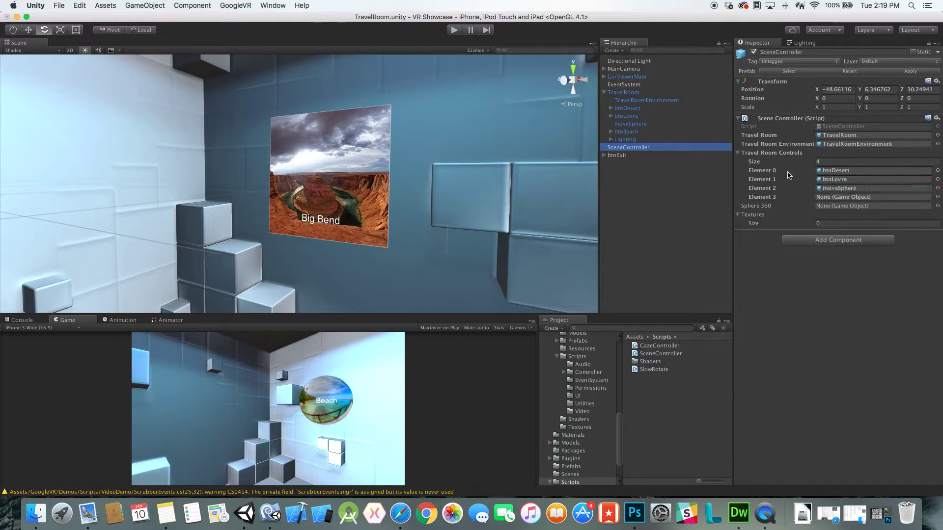
pyautogui.moveTo(625, 131); pyautogui.dragTo(835, 197)
# - Set the Textures list size to 3 and fill it with the beach, bigbend and lovre textures
pyautogui.click(816, 223)
pyautogui.write('3')
pyautogui.press('Return')
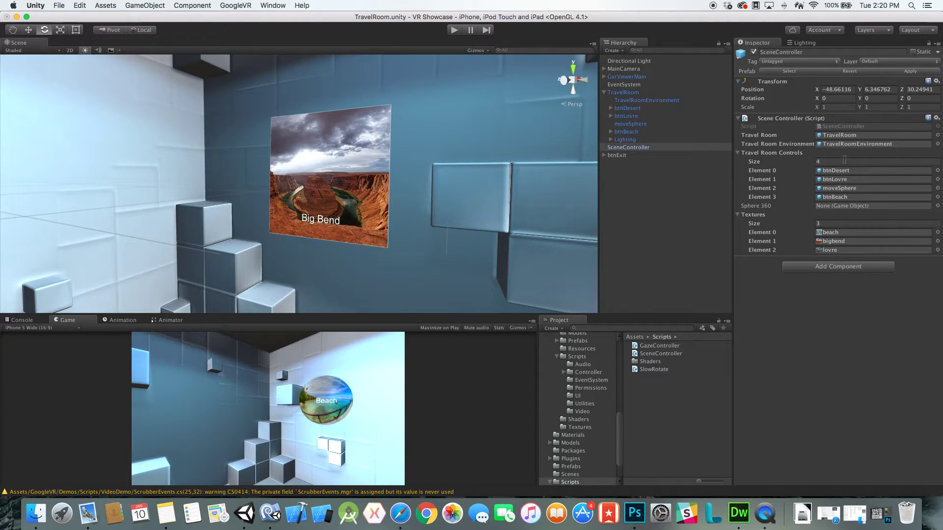
# - Locate the beach texture assigned to the first Textures element and examine its 360-degree image in an enlarged preview
pyautogui.click(828, 234)
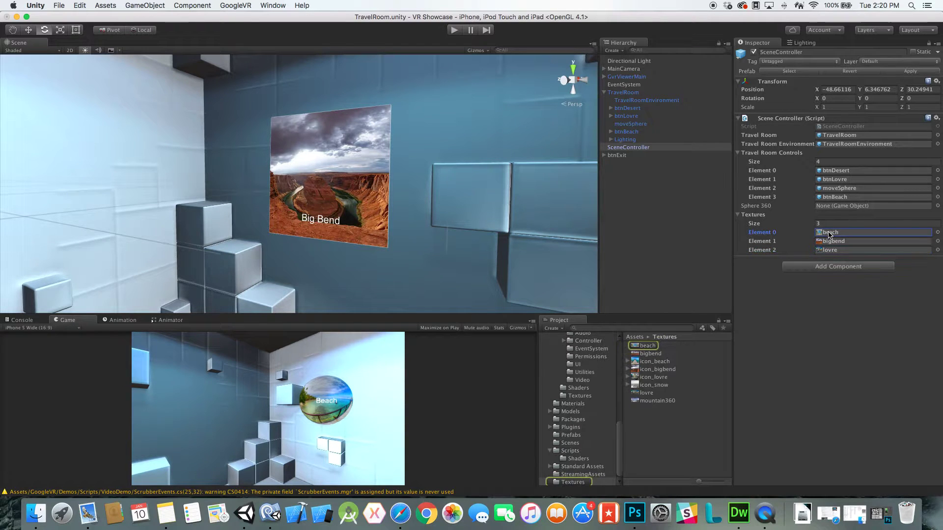
pyautogui.click(648, 346)
pyautogui.moveTo(630, 313); pyautogui.dragTo(631, 183)
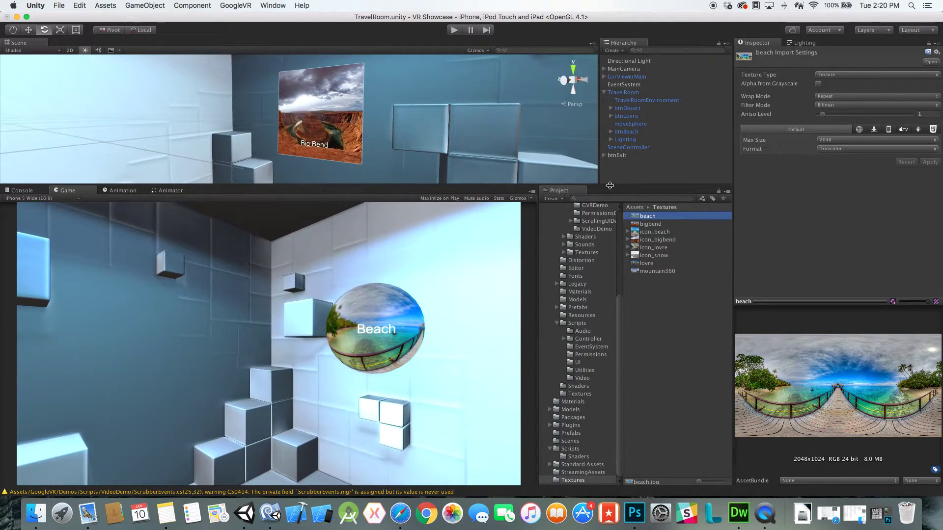
pyautogui.moveTo(798, 301); pyautogui.dragTo(793, 177)
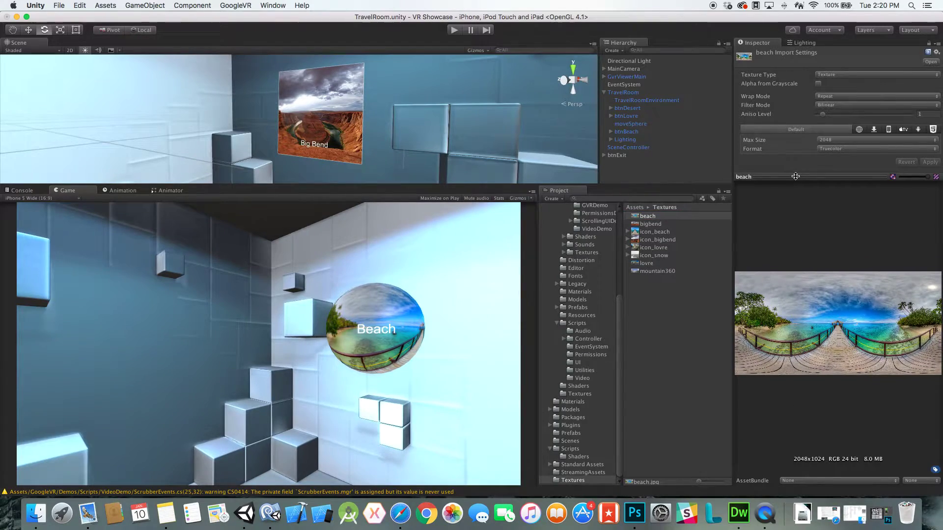
pyautogui.moveTo(731, 290); pyautogui.dragTo(495, 291)
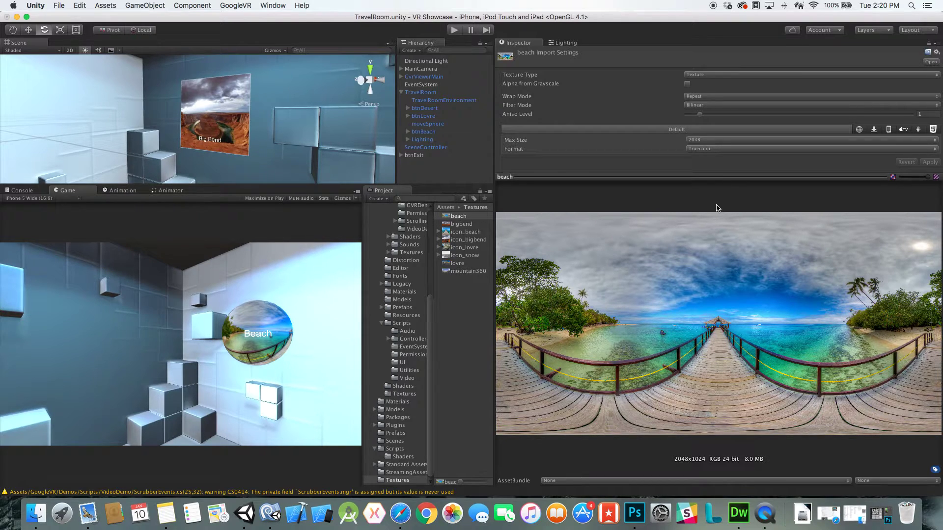
pyautogui.moveTo(550, 176); pyautogui.dragTo(593, 309)
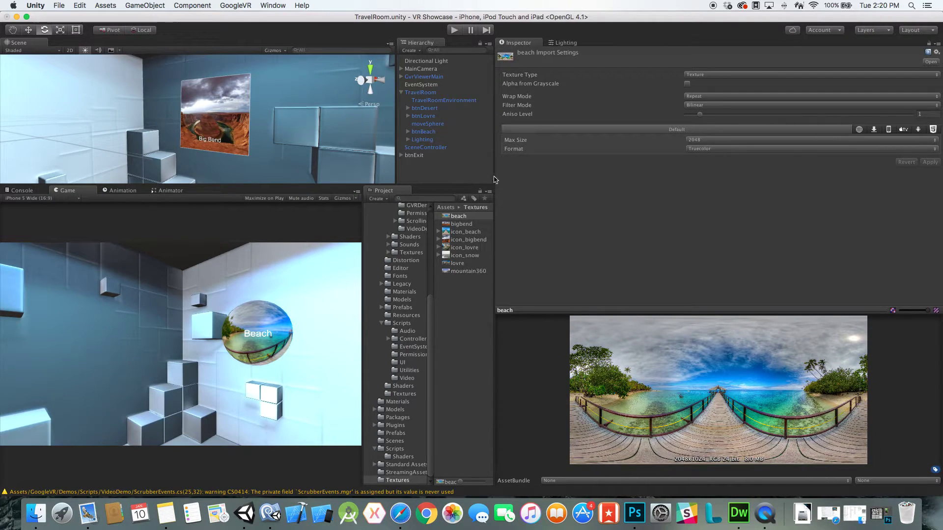
# - Enlarge the inspector area and examine the On Click event settings of the Button inside btnDesert
pyautogui.moveTo(495, 176); pyautogui.dragTo(786, 187)
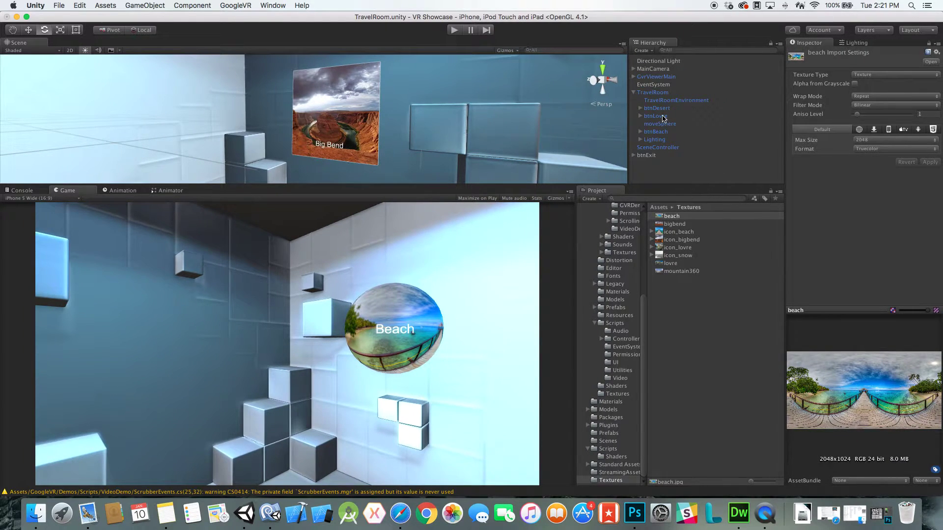
pyautogui.click(660, 148)
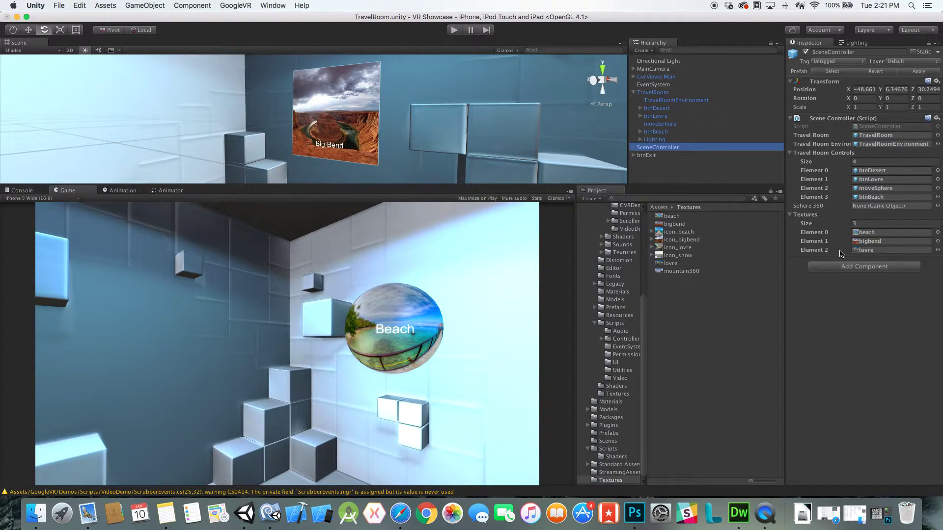
pyautogui.click(639, 108)
pyautogui.click(658, 123)
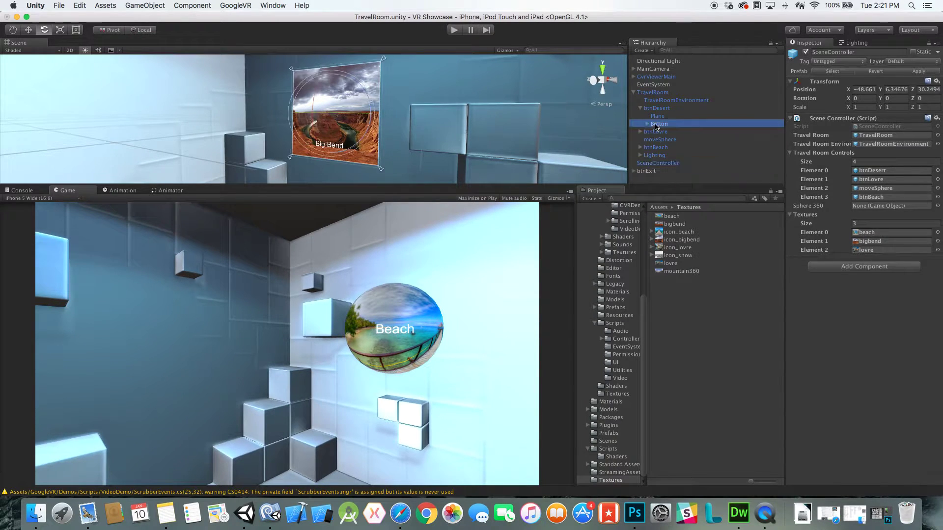
pyautogui.scroll(-5, 814, 241)
pyautogui.moveTo(786, 240); pyautogui.dragTo(712, 239)
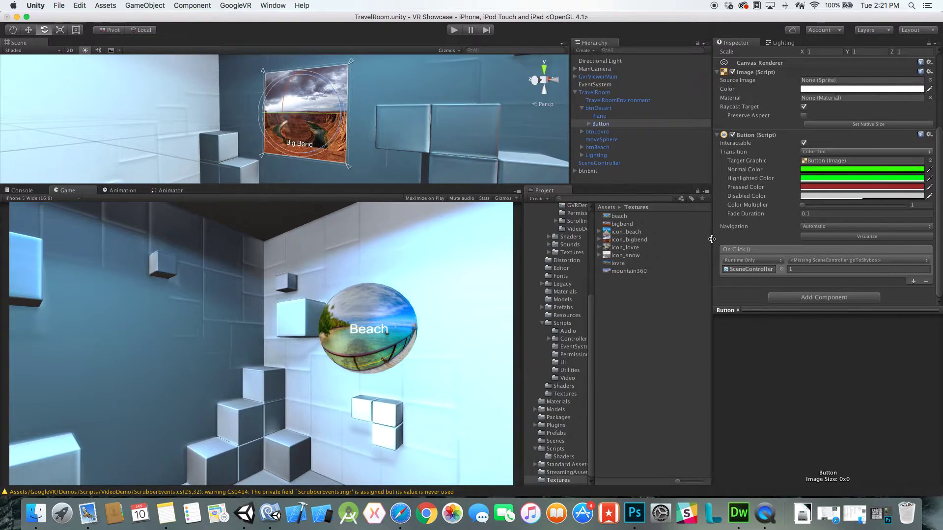
pyautogui.click(582, 108)
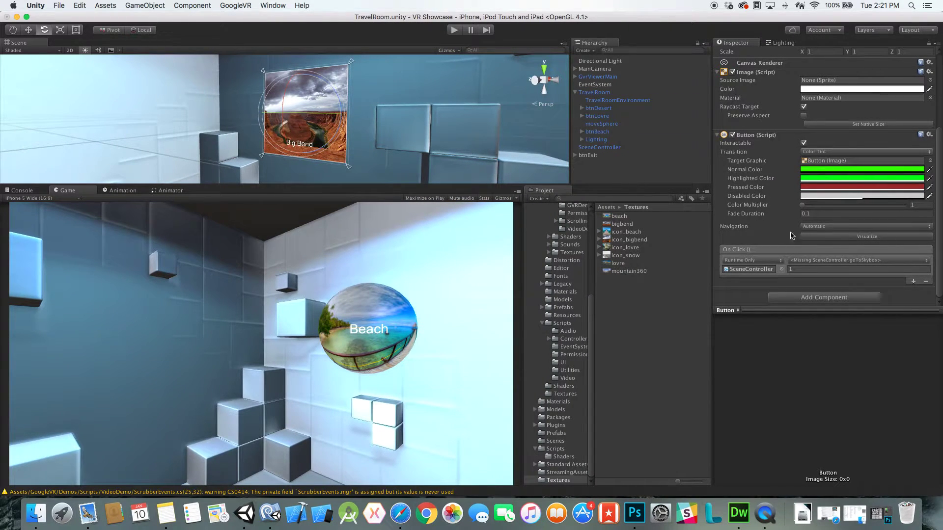
# - Open the SceneController object's script in MonoDevelop
pyautogui.click(601, 147)
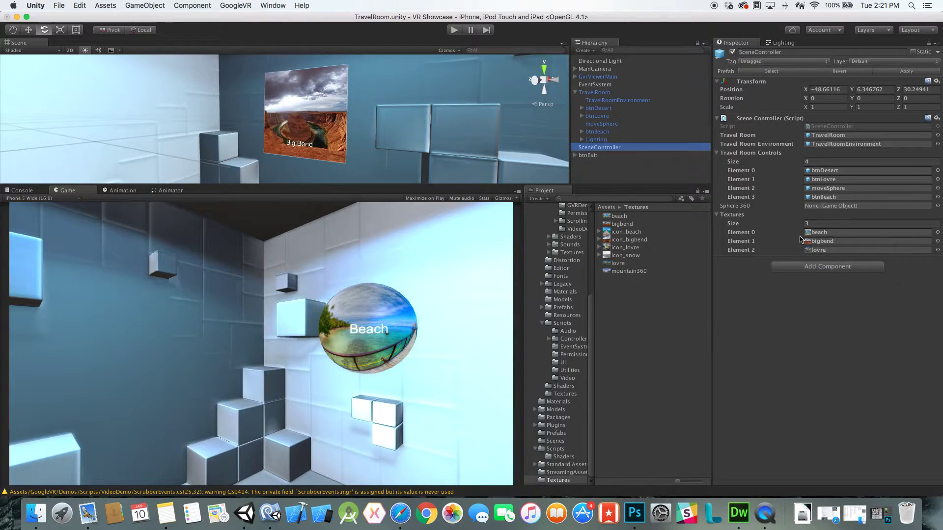
pyautogui.click(827, 128)
pyautogui.doubleClick(826, 129)
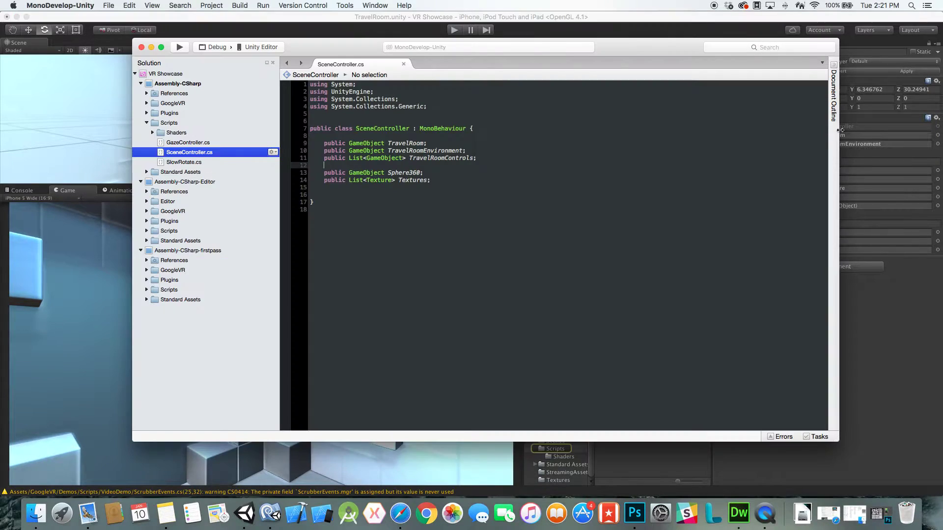
# - Declare a public void method goToSkybox with an int skybox parameter below the Textures list
pyautogui.click(386, 186)
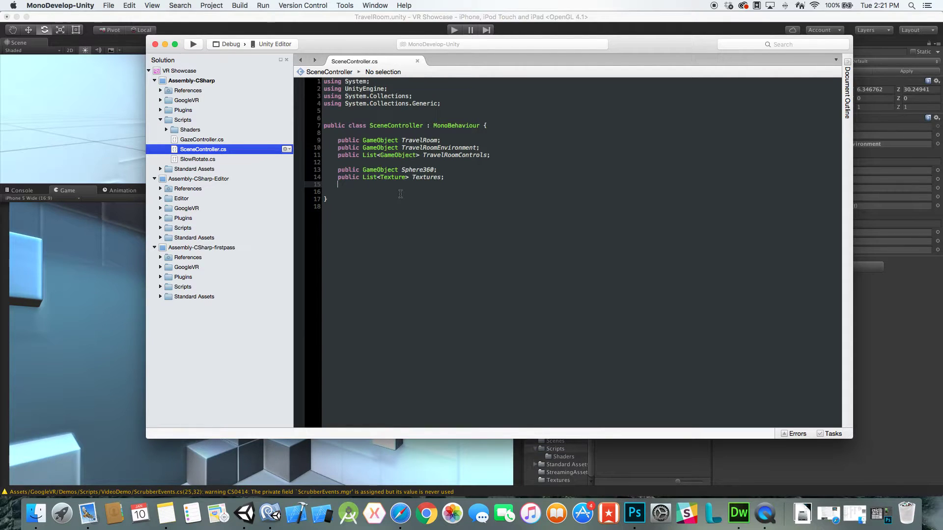
pyautogui.press('Return')
pyautogui.write('publ')
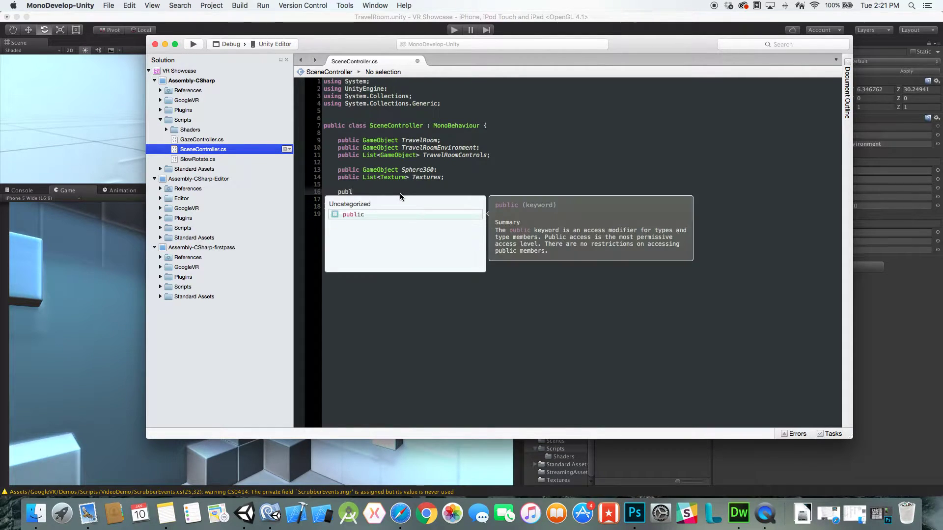
pyautogui.write('ic g')
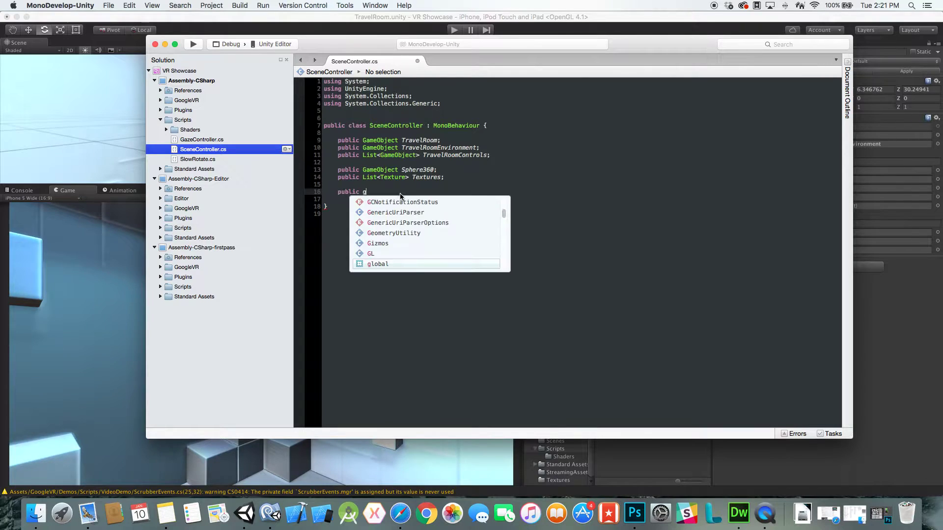
pyautogui.write('oToSkybox(')
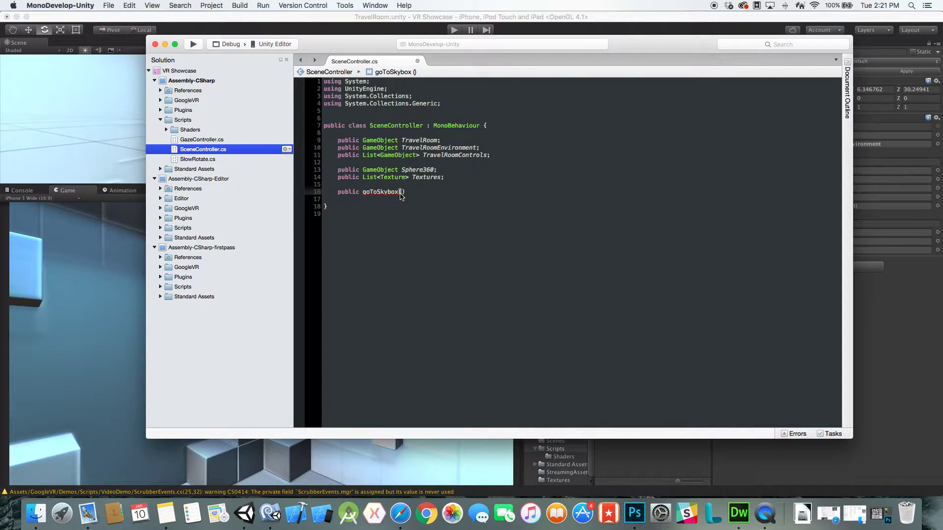
pyautogui.write('void')
pyautogui.click(423, 192)
pyautogui.write('int skybox')
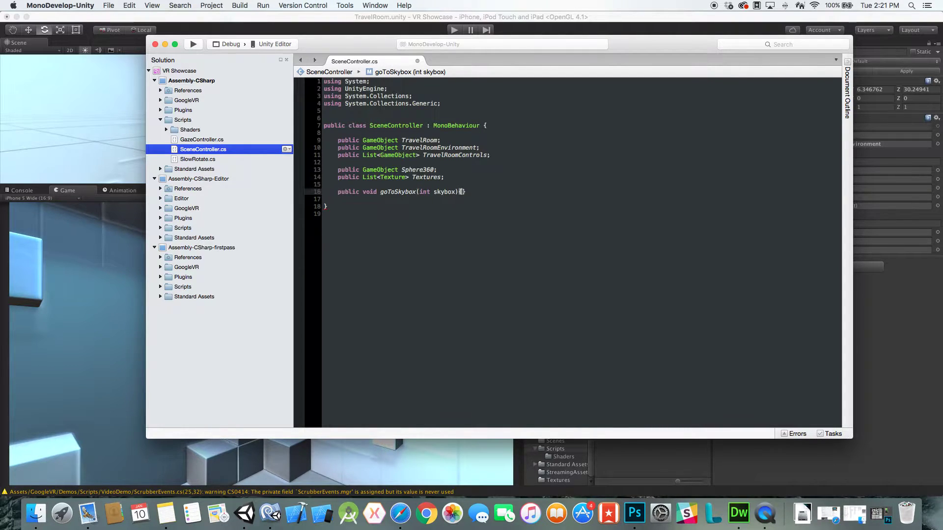
# - In the goToSkybox body, access the sphere's material with Sphere360.GetComponent<Renderer>().material
pyautogui.press('Return')
pyautogui.write('Spe')
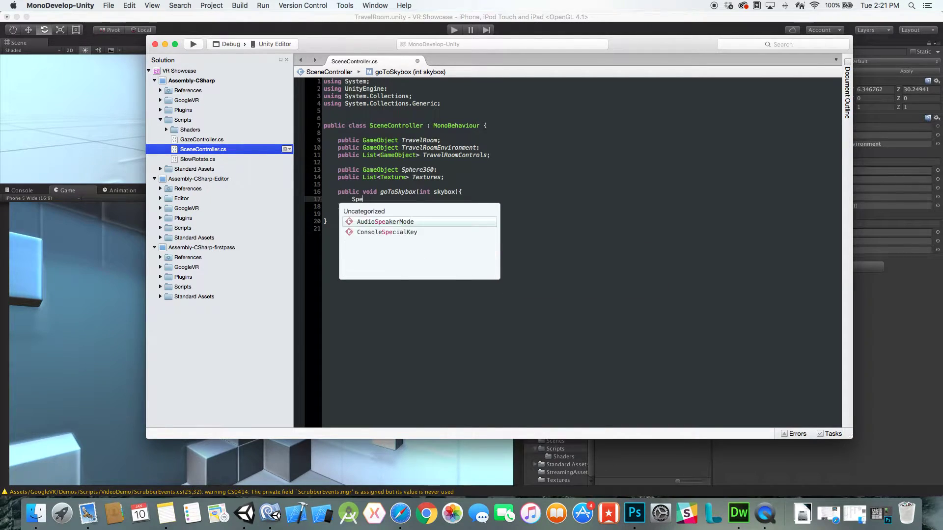
pyautogui.press('BackSpace')
pyautogui.write('here')
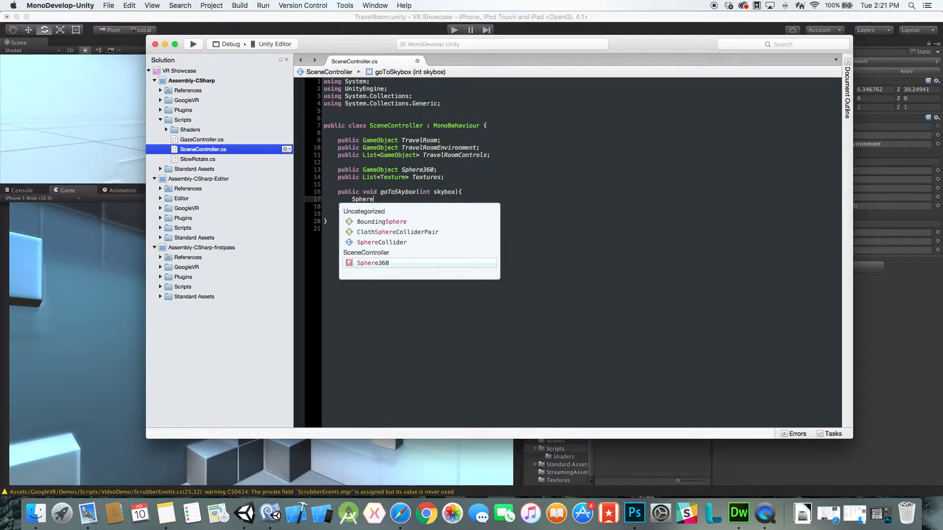
pyautogui.press('Return')
pyautogui.write('.get')
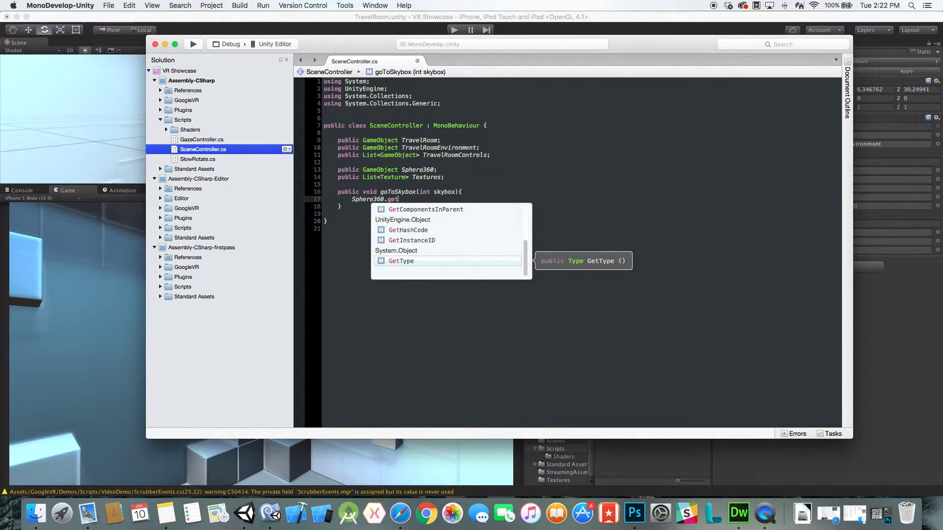
pyautogui.write('Comp')
pyautogui.press('Return')
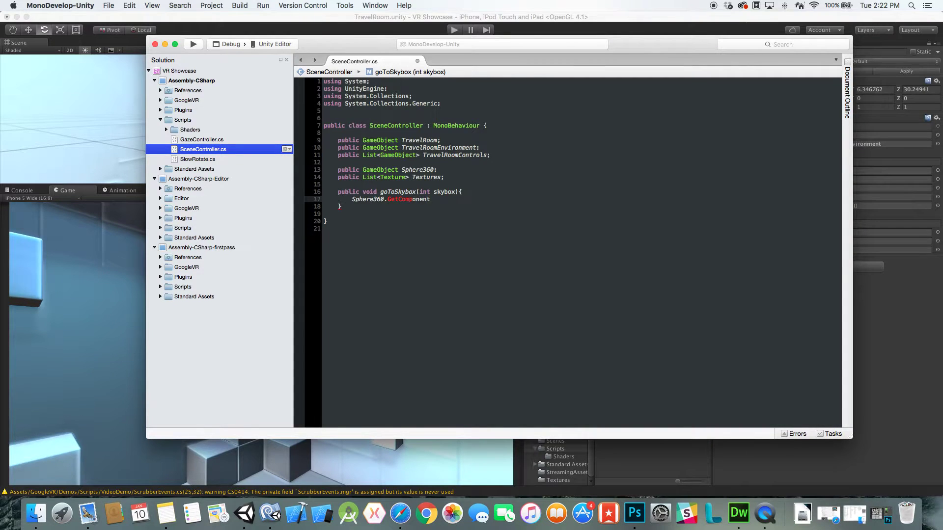
pyautogui.write('<Renderer>().material.')
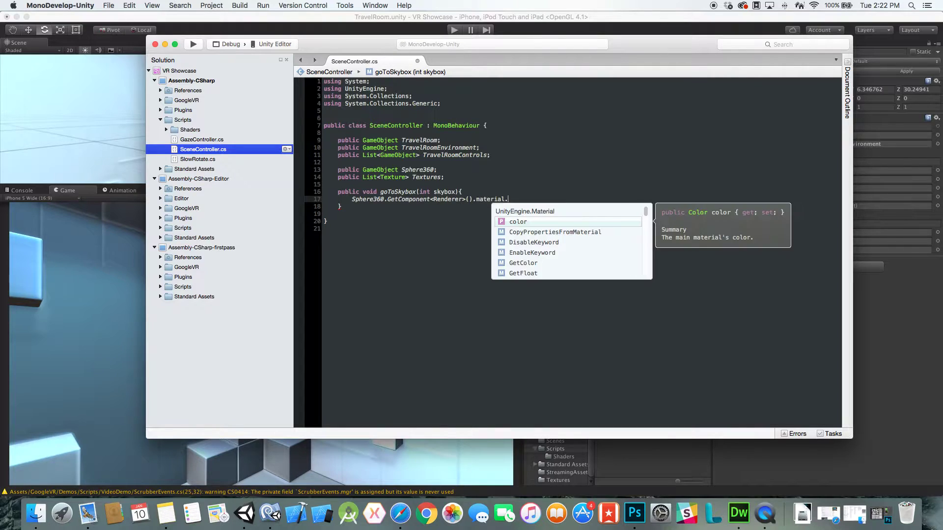
# - Complete the statement by assigning Textures[skybox] to the material's mainTexture
pyautogui.write('mainTexture')
pyautogui.press('Return')
pyautogui.write('= Texture')
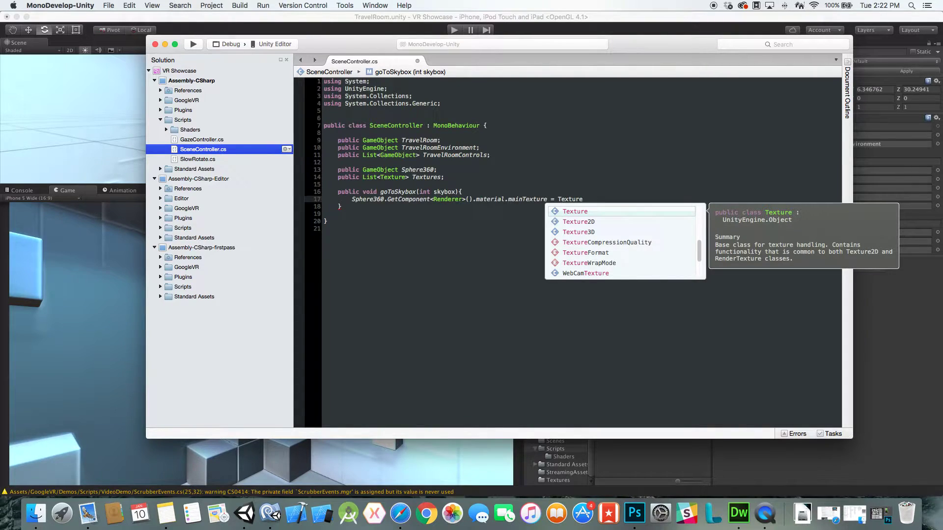
pyautogui.write('s ')
pyautogui.write('[sky')
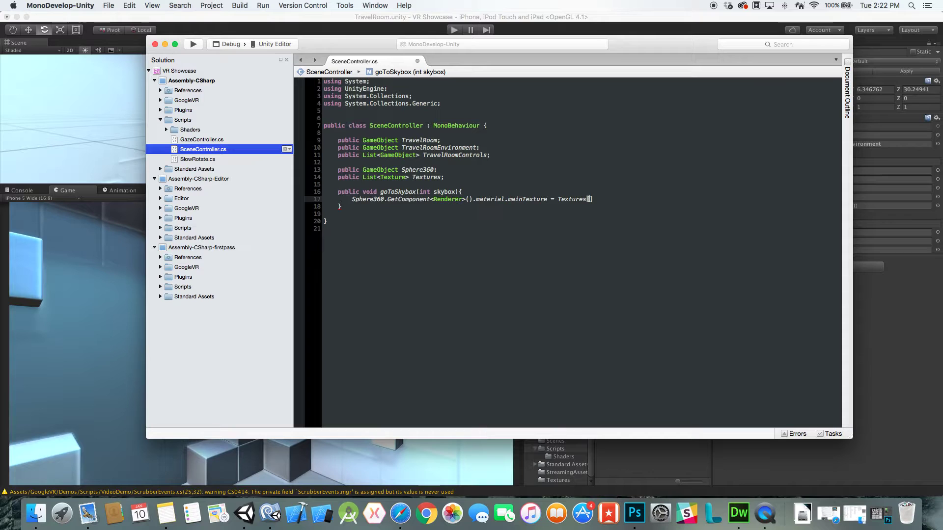
pyautogui.write('box')
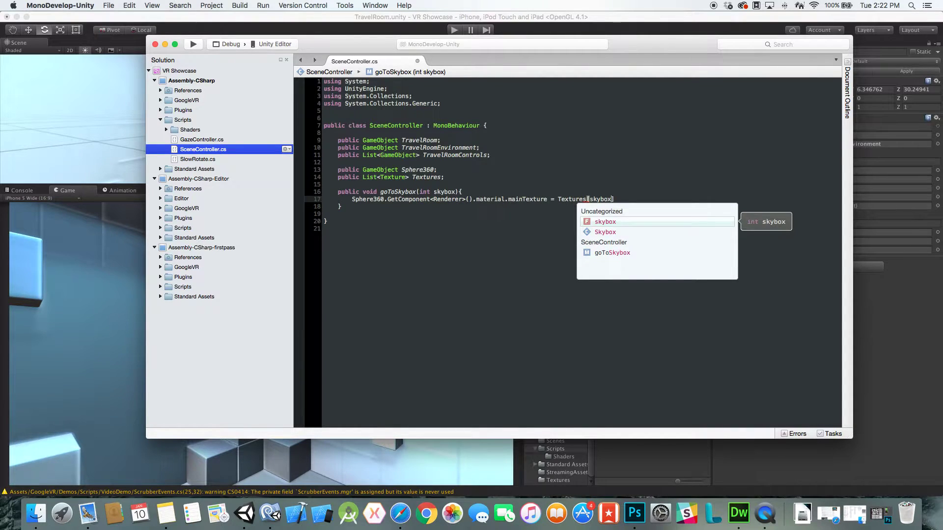
pyautogui.write('];')
pyautogui.press('Return')
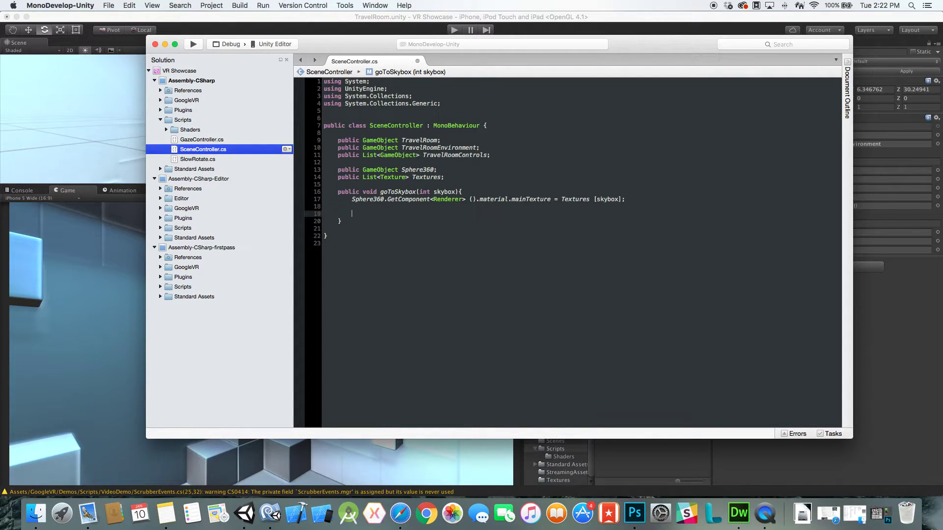
# - Add a void UpdateTravelControls method with a bool active parameter a few blank lines below goToSkybox
pyautogui.click(365, 219)
pyautogui.press('Return')
pyautogui.press('Return')
pyautogui.press('Return')
pyautogui.press('Return')
pyautogui.press('Return')
pyautogui.press('Up')
pyautogui.press('Up')
pyautogui.click(337, 251)
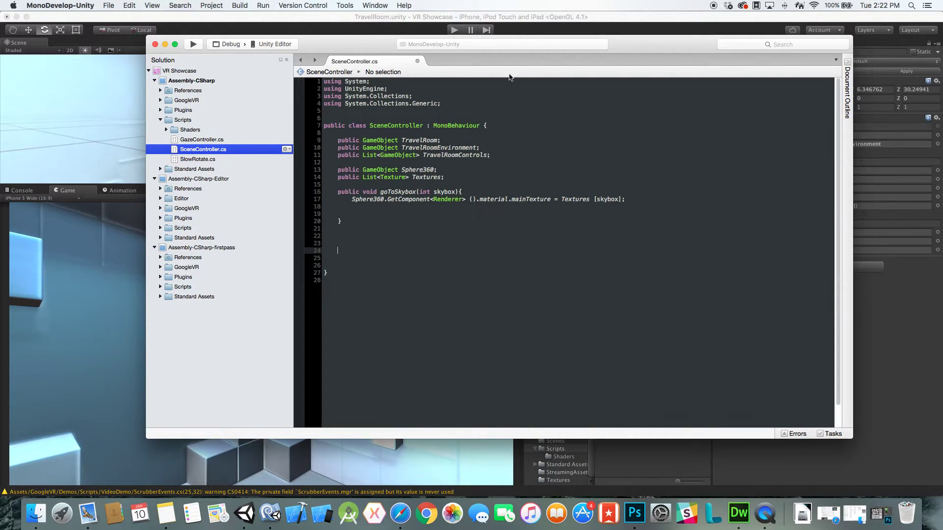
pyautogui.write('void UpdateTravelControls')
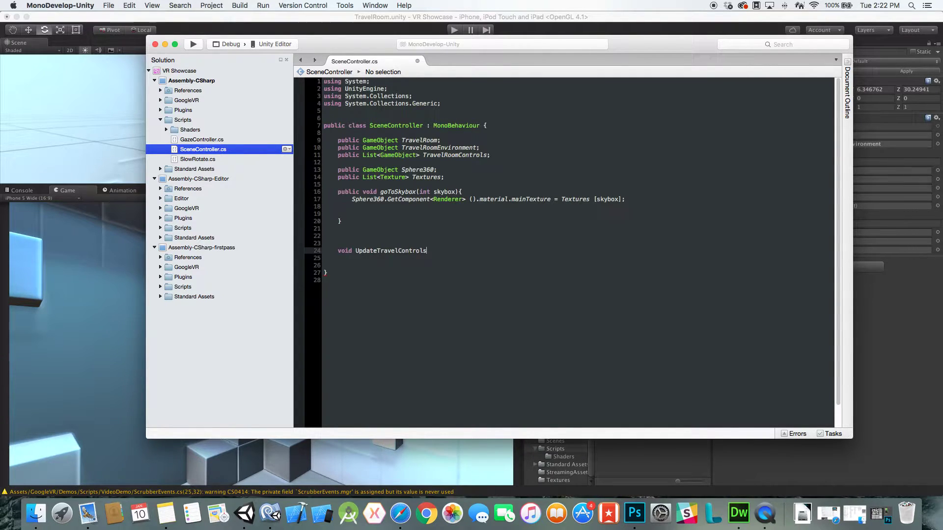
pyautogui.write('(bool active){')
pyautogui.press('Return')
# - Add a foreach loop over each GameObject obj in TravelRoomControls inside UpdateTravelControls
pyautogui.write('f')
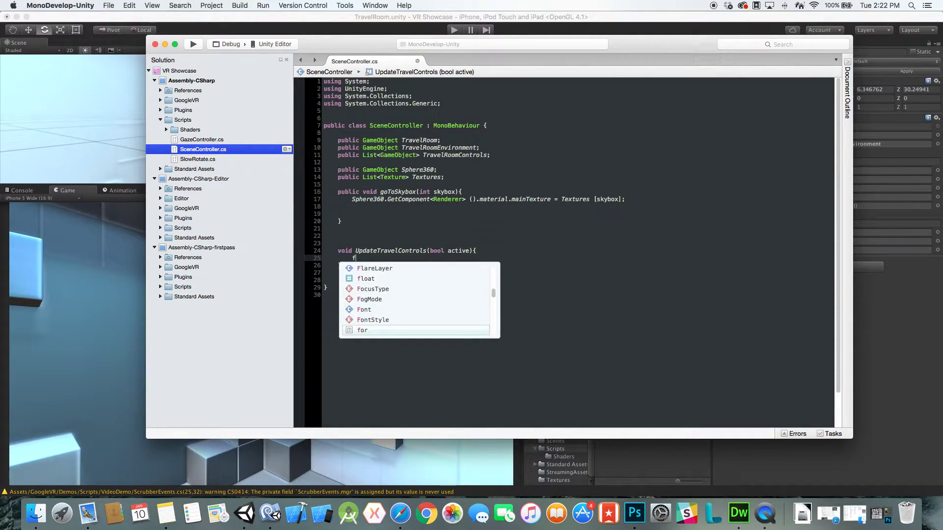
pyautogui.write('oreach (GameOb')
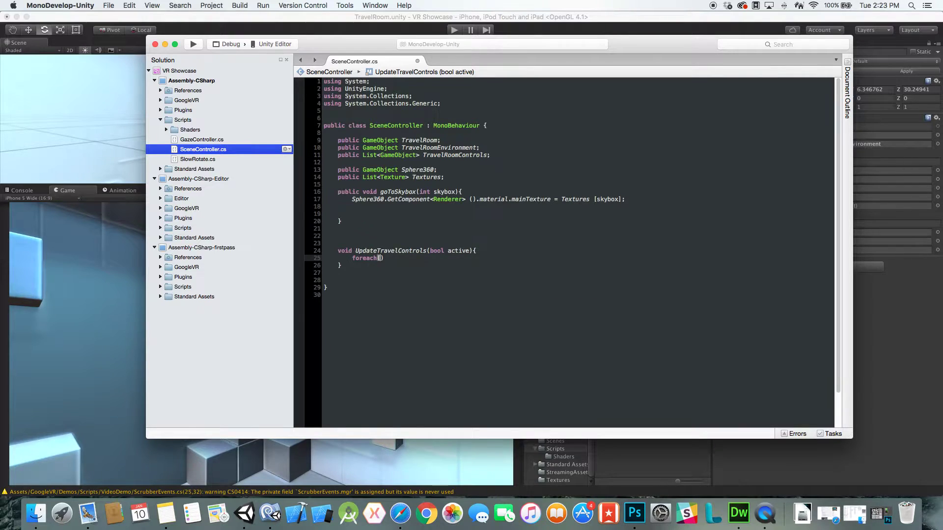
pyautogui.write('ject obj in Travel')
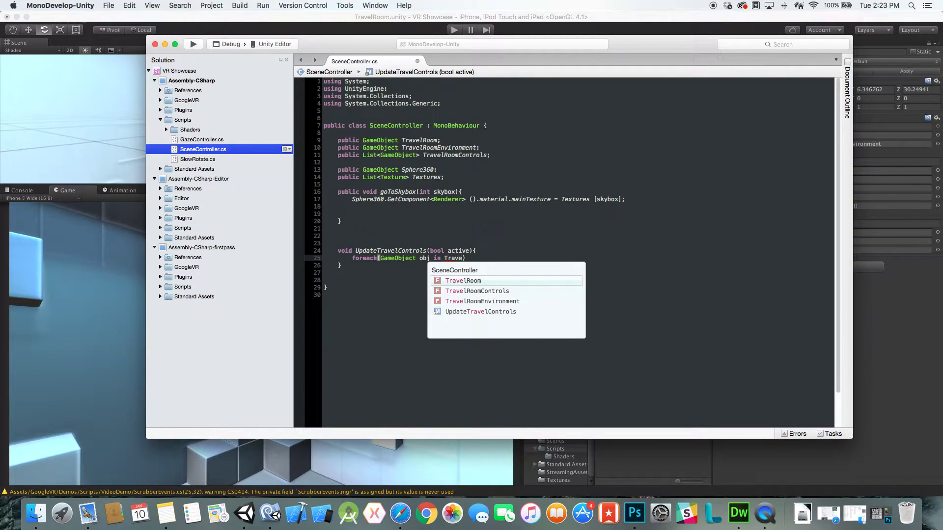
pyautogui.press('Down')
pyautogui.press('Return')
pyautogui.write('{')
pyautogui.press('Return')
pyautogui.press('Return')
pyautogui.press('Up')
# - Call obj.SetActive(active) inside the foreach loop
pyautogui.write('obj.SetActive')
pyautogui.press('Return')
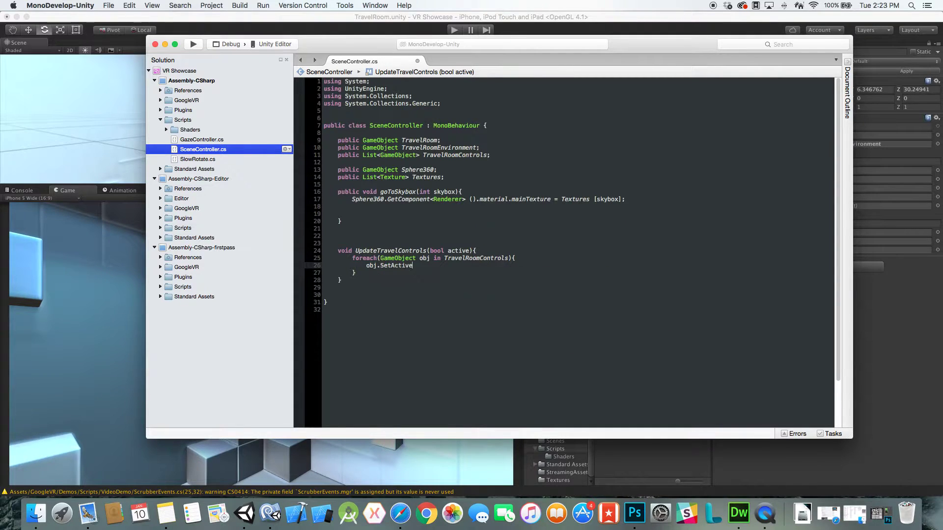
pyautogui.write('(')
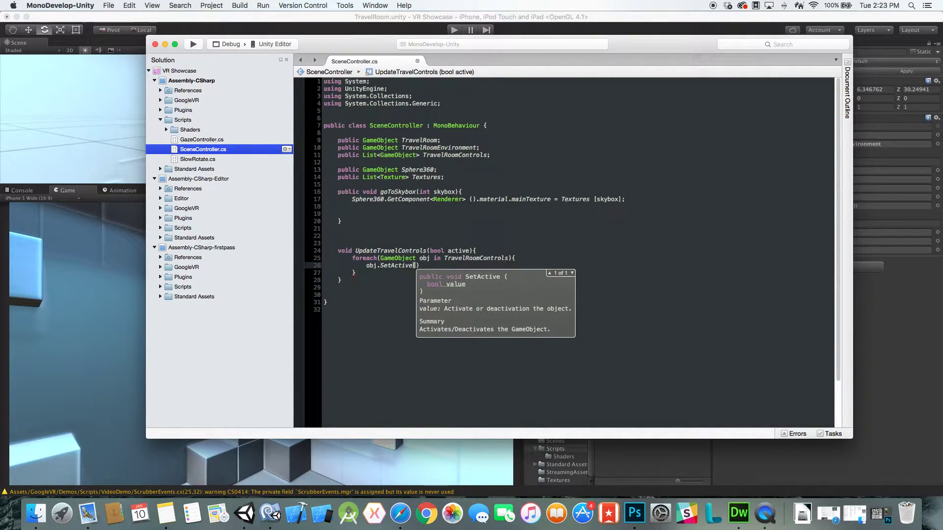
pyautogui.write('active);')
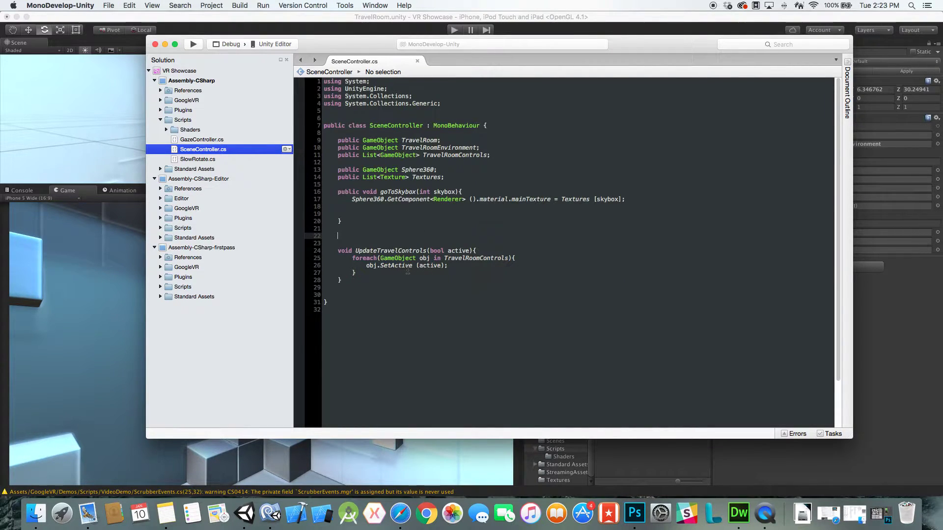
# - In goToSkybox, add the comment //Dissolve Out of Room below the texture assignment, followed by the call UpdateTravelControls(false);
pyautogui.click(371, 207)
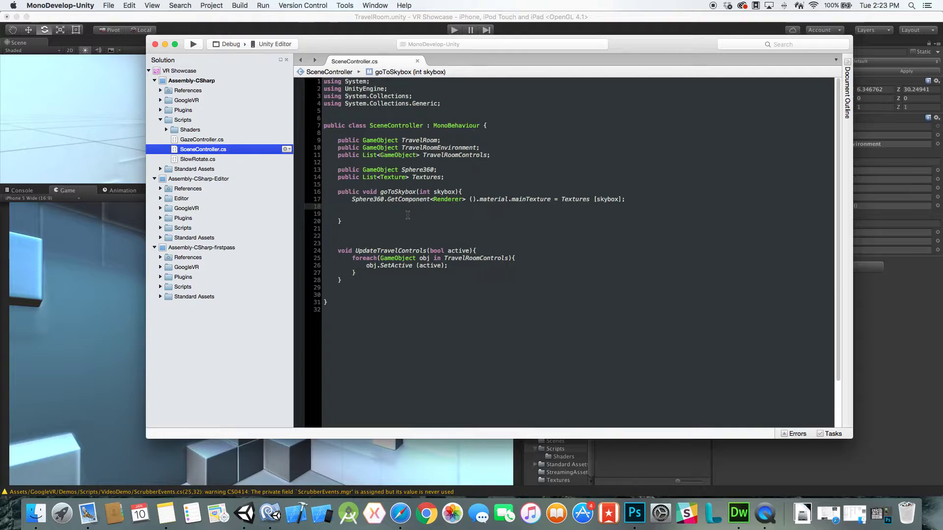
pyautogui.press('Down')
pyautogui.write('//')
pyautogui.write('Dissolve Out')
pyautogui.write(' of Room')
pyautogui.press('Return')
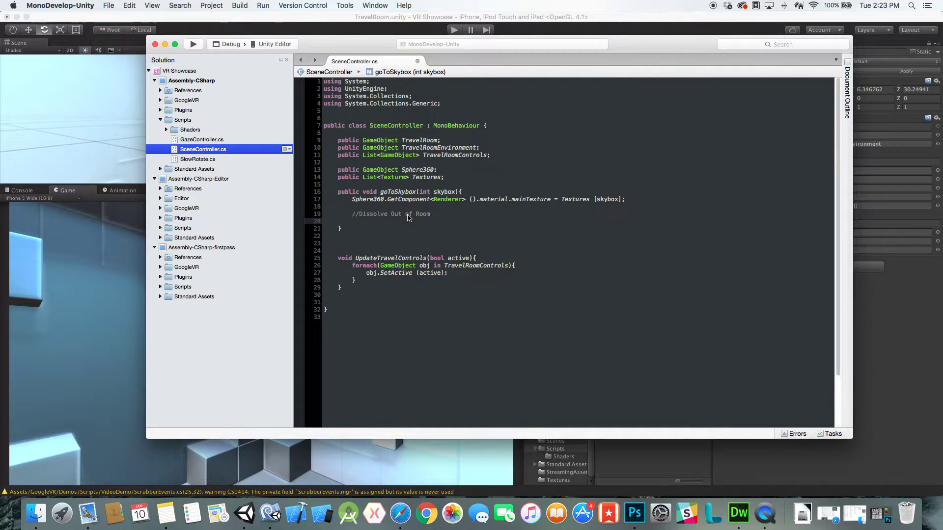
pyautogui.write('Update')
pyautogui.press('Return')
pyautogui.write('(false);')
pyautogui.press('Return')
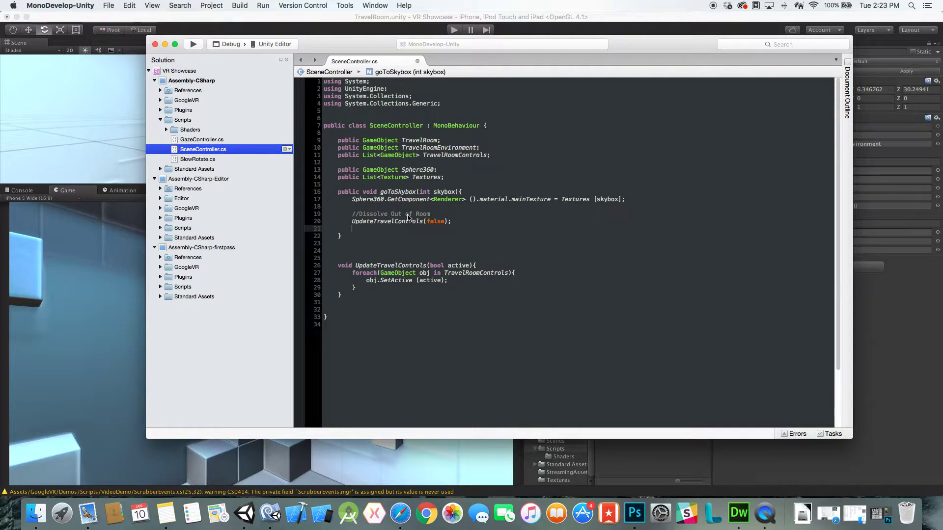
# - Switch to Unity and set the Dissolve Intensity of TravelRoomEnvironment's cubeRoomEnvMat material to -0.5
pyautogui.press('super+Tab')
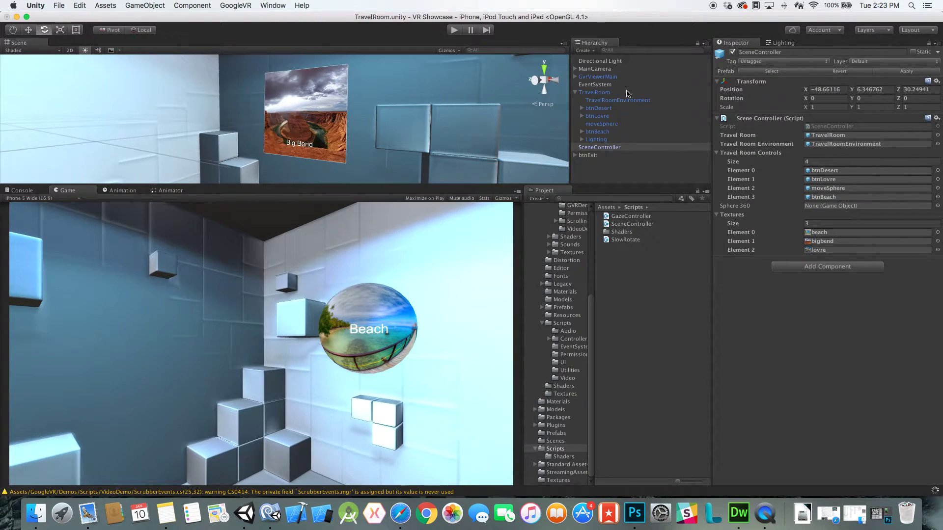
pyautogui.click(616, 100)
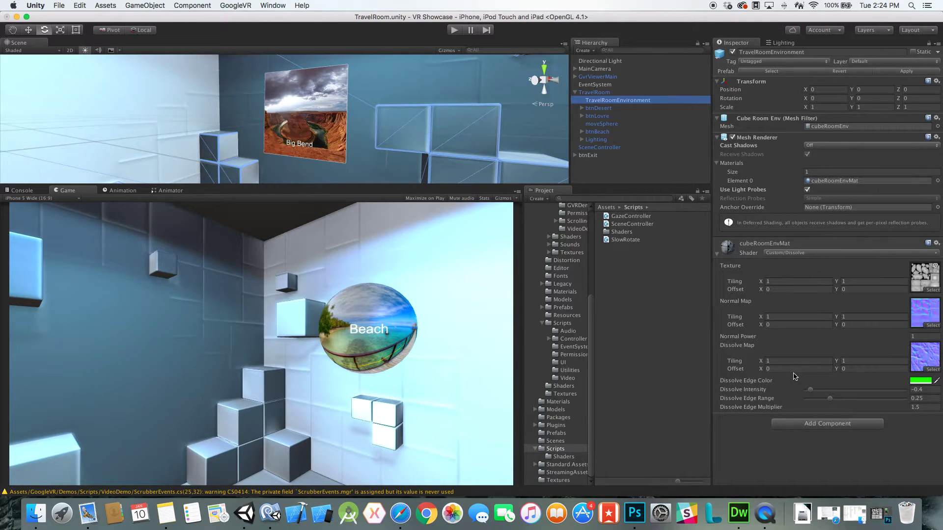
pyautogui.moveTo(810, 389)
pyautogui.mouseDown()
pyautogui.moveTo(893, 392)
pyautogui.moveTo(798, 393)
pyautogui.mouseUp()
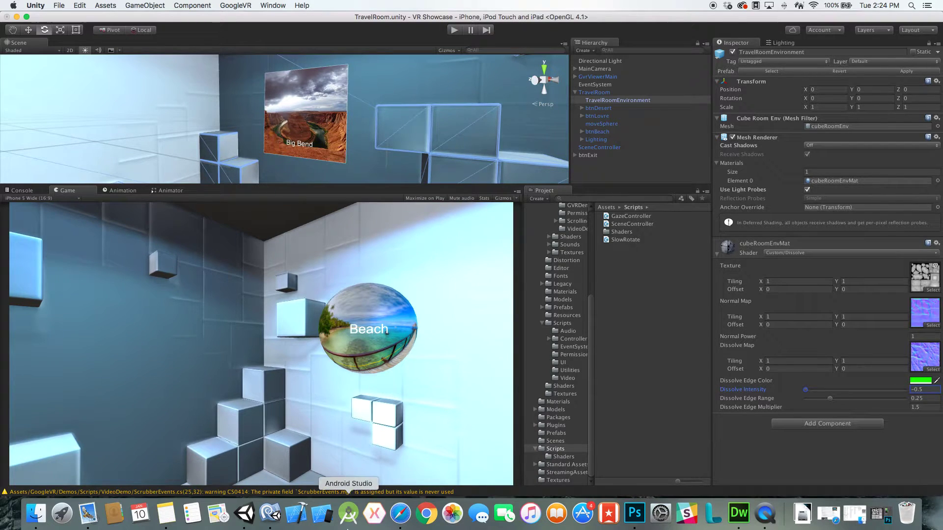
# - Switch to MonoDevelop and add an empty IEnumerator DissolveRoom(float low, float high) method between goToSkybox and UpdateTravelControls
pyautogui.click(270, 513)
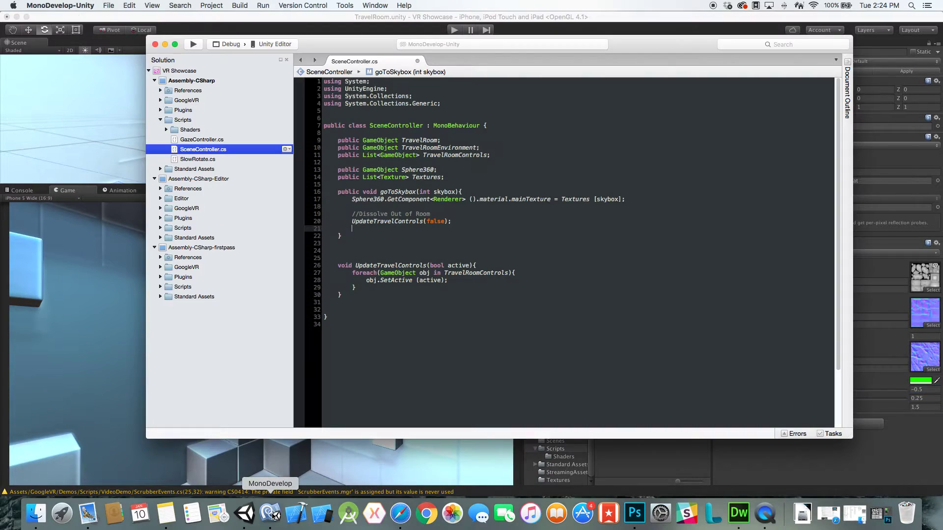
pyautogui.click(388, 243)
pyautogui.press('Return')
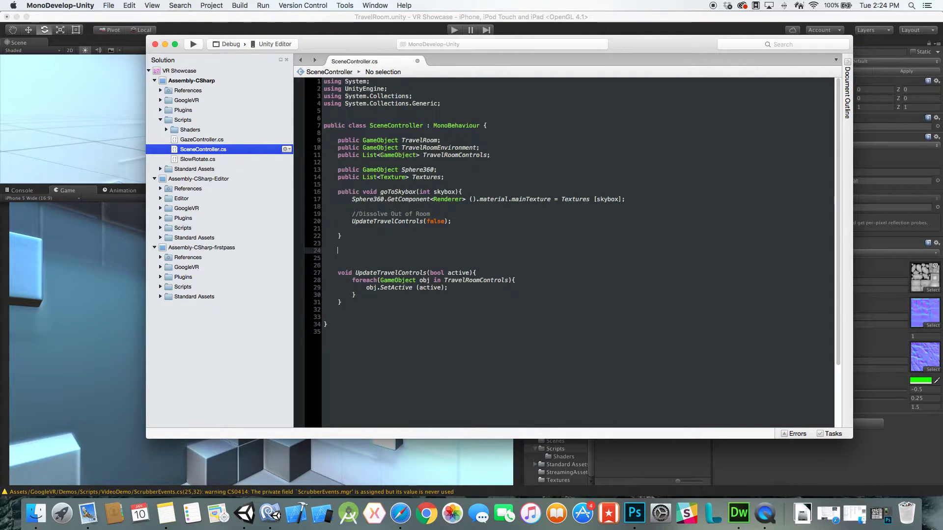
pyautogui.write('iENumer')
pyautogui.press('Down')
pyautogui.press('Return')
pyautogui.write('Dis')
pyautogui.write('solve')
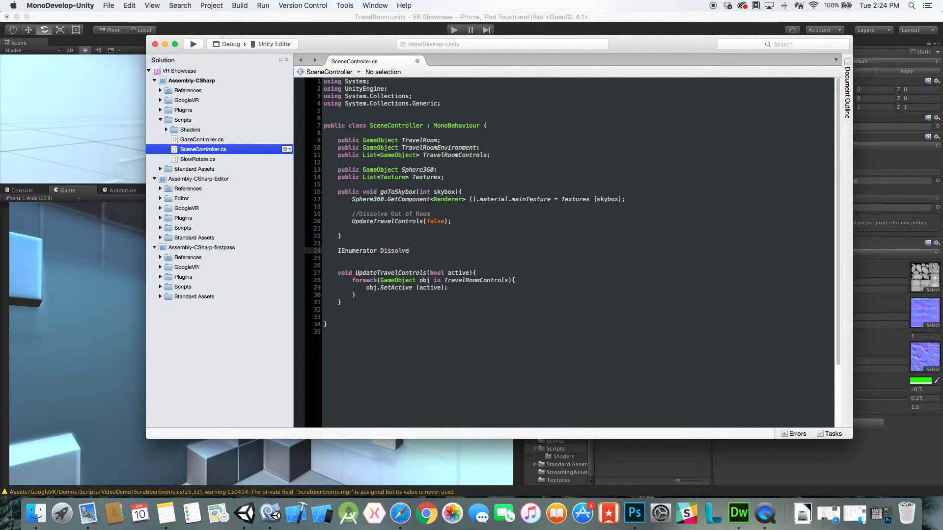
pyautogui.write('Room(')
pyautogui.write('float low, float high')
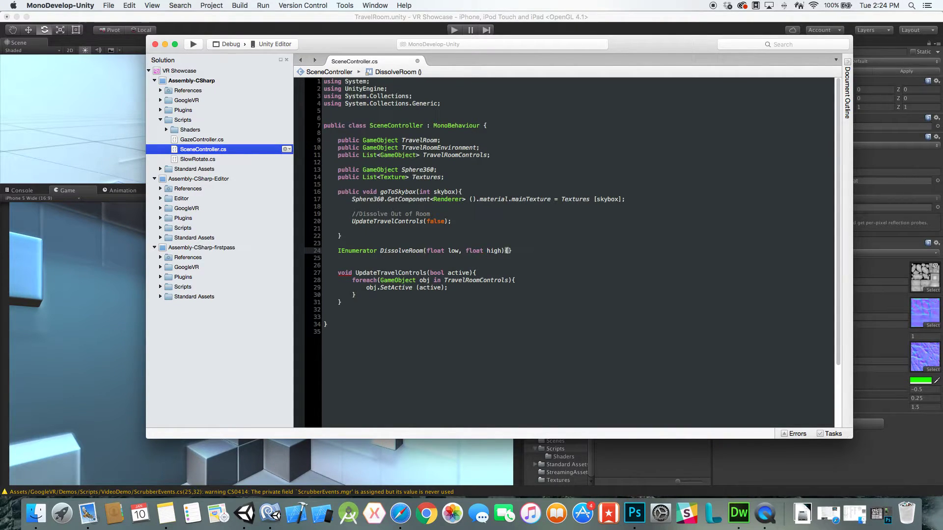
pyautogui.write('){')
pyautogui.press('Return')
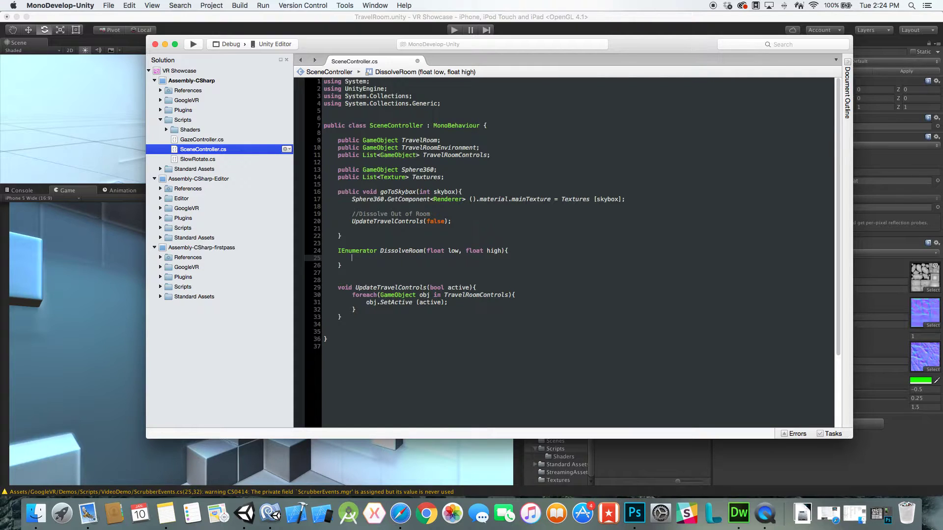
# - Rename DissolveRoom's parameters to fromValue and toValue
pyautogui.click(452, 252)
pyautogui.doubleClick(453, 252)
pyautogui.write('frp')
pyautogui.press('BackSpace')
pyautogui.write('omValue')
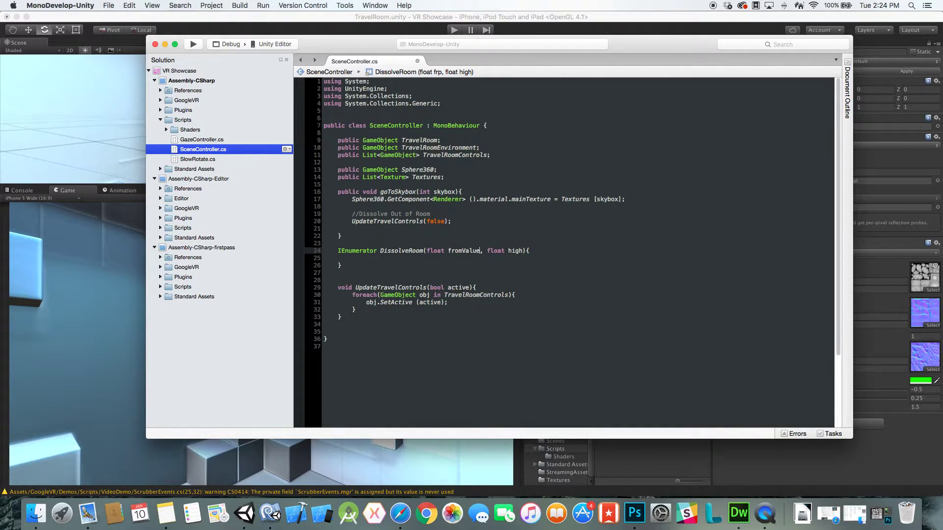
pyautogui.doubleClick(515, 250)
pyautogui.write('toValue')
pyautogui.press('Up')
# - Inside DissolveRoom, add the loop for( float t = 0f; t < 1.5f; t += Time.deltaTime / 2) with an empty body
pyautogui.click(429, 259)
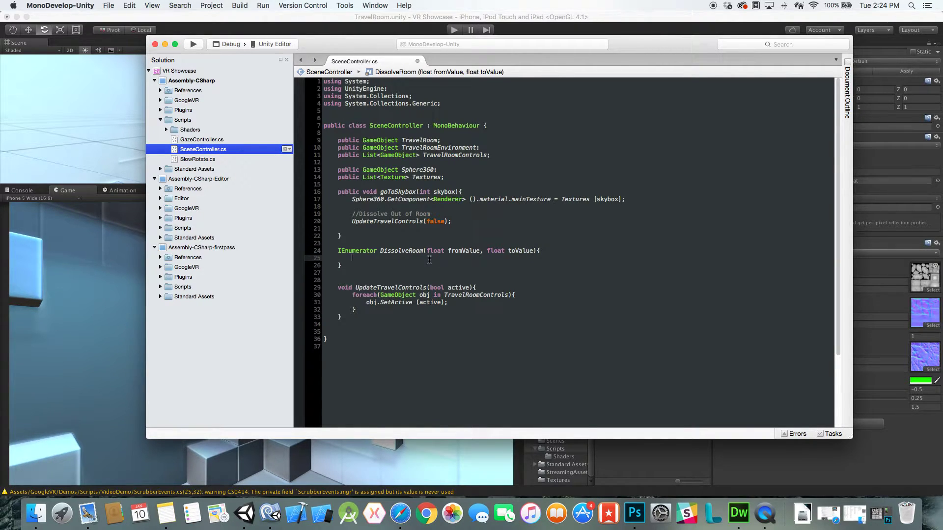
pyautogui.write('for( float')
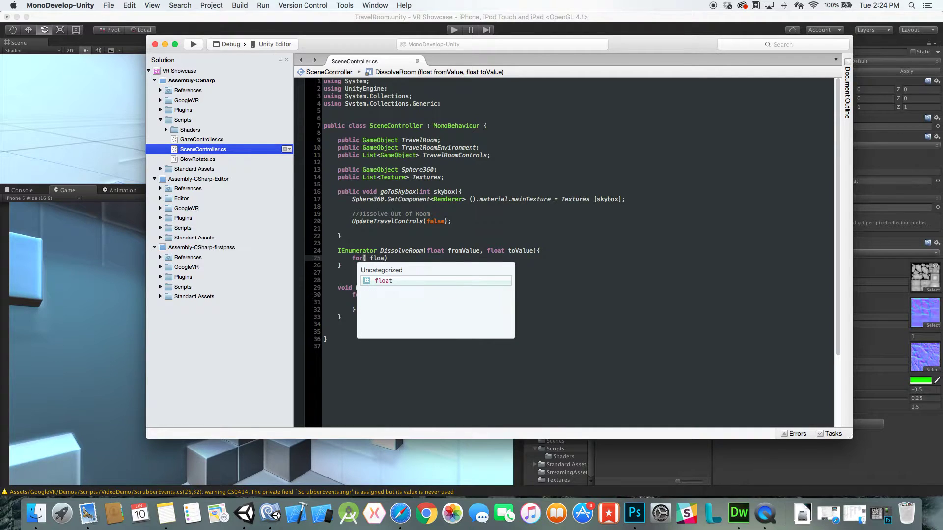
pyautogui.write(' t')
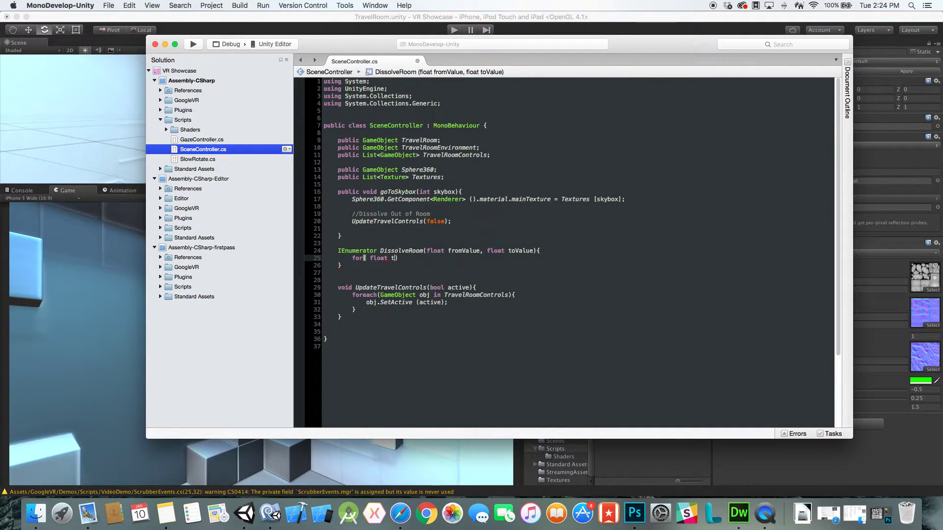
pyautogui.write(' = 0f; t < 1.5f')
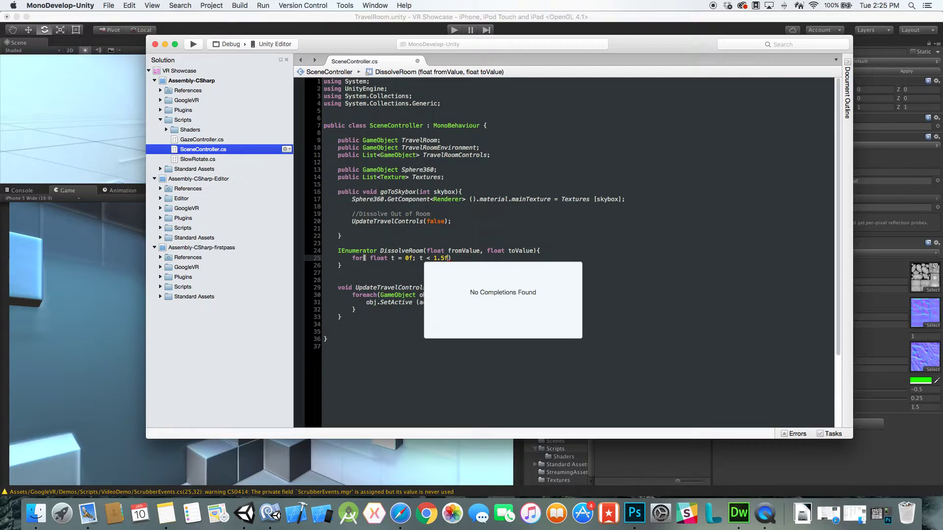
pyautogui.write(';')
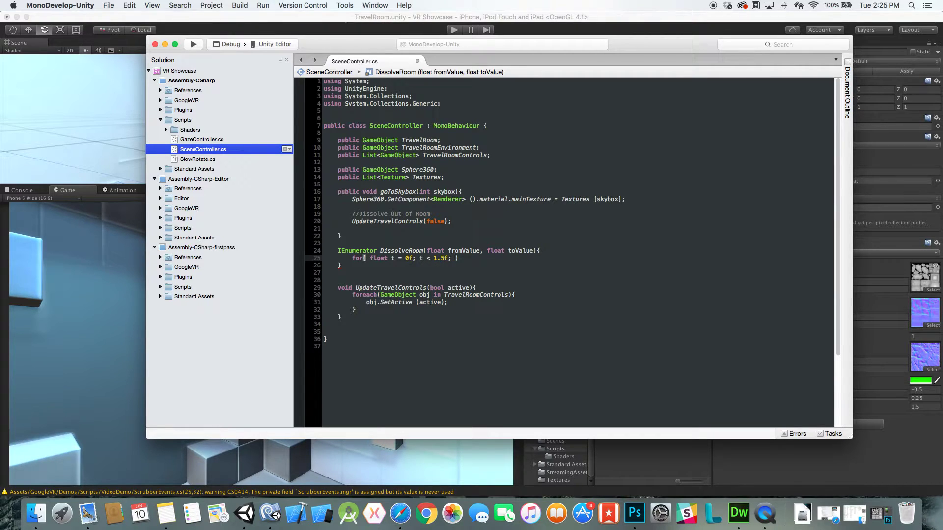
pyautogui.write('t += T')
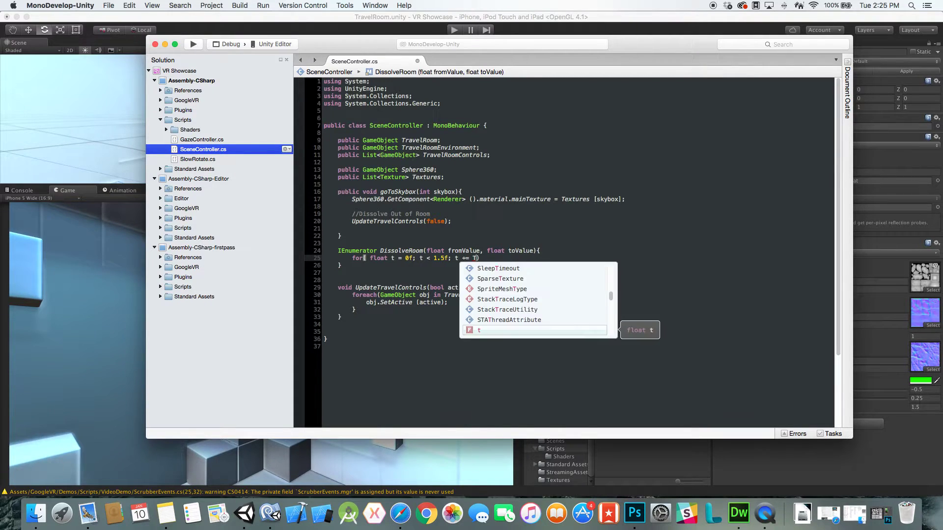
pyautogui.write('ime.deltaTime')
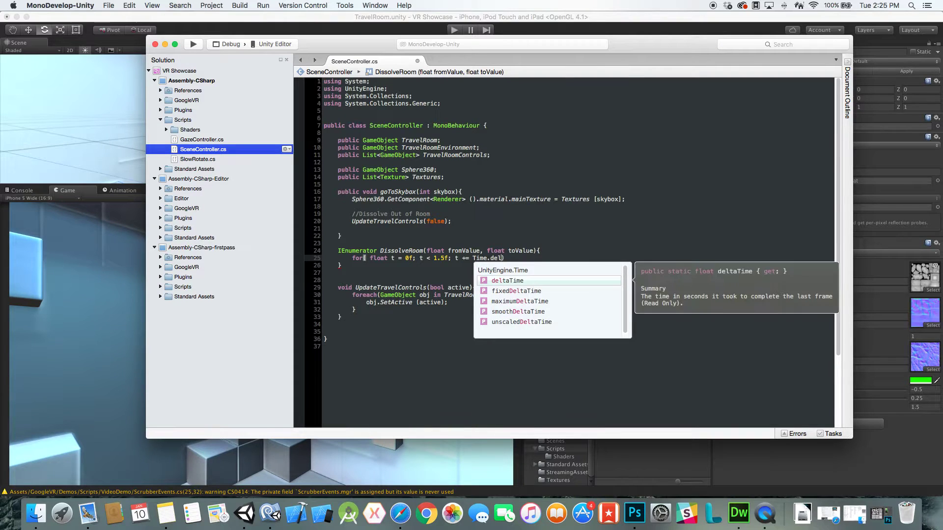
pyautogui.write(' / 2)')
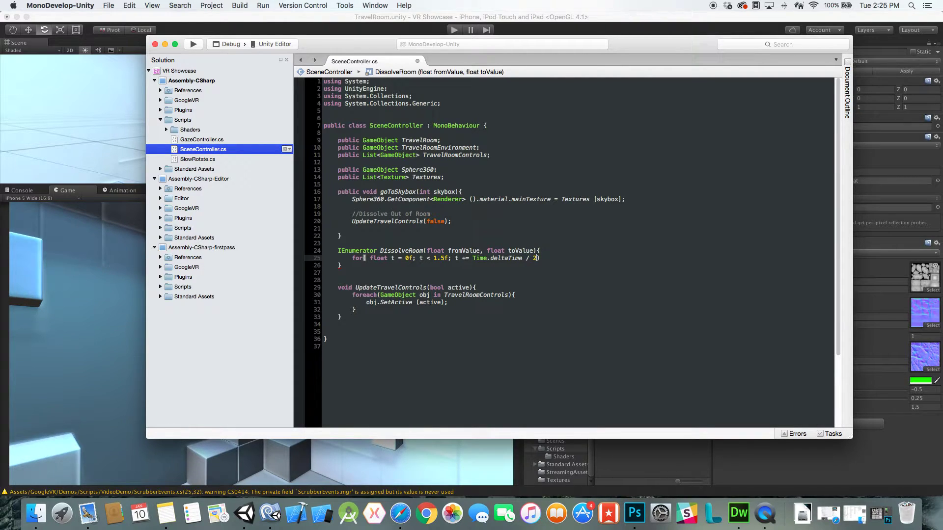
pyautogui.write('{')
pyautogui.press('Return')
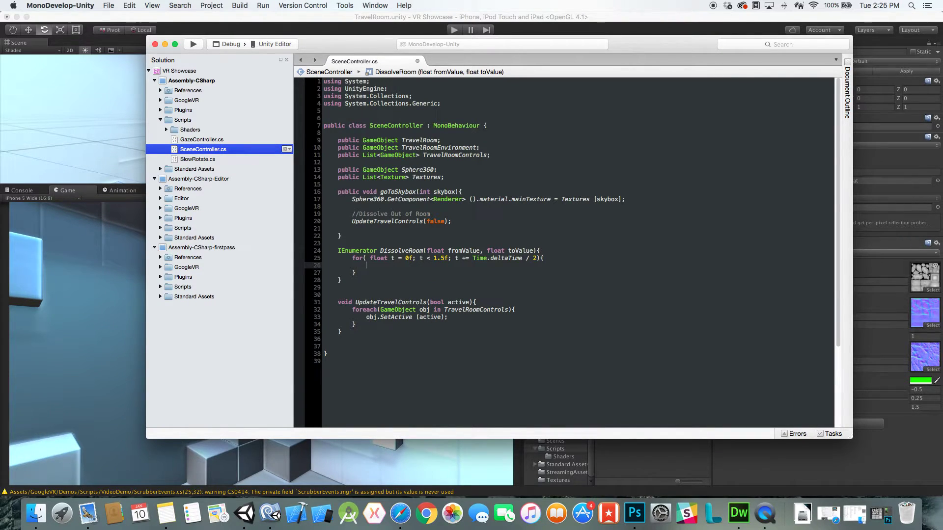
# - In the for loop body, write the call TravelRoomEnvironment.GetComponent<Renderer>().material.SetFloat without its arguments
pyautogui.write('T')
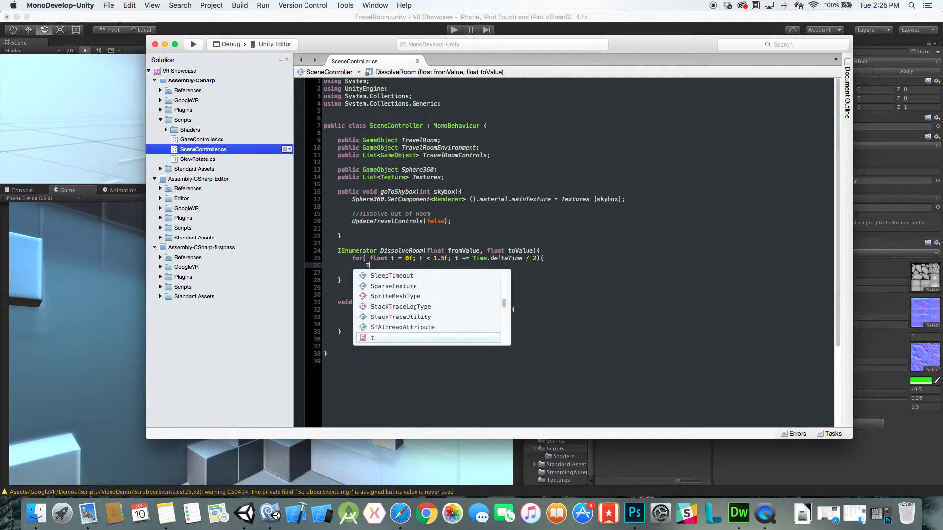
pyautogui.write('ravel')
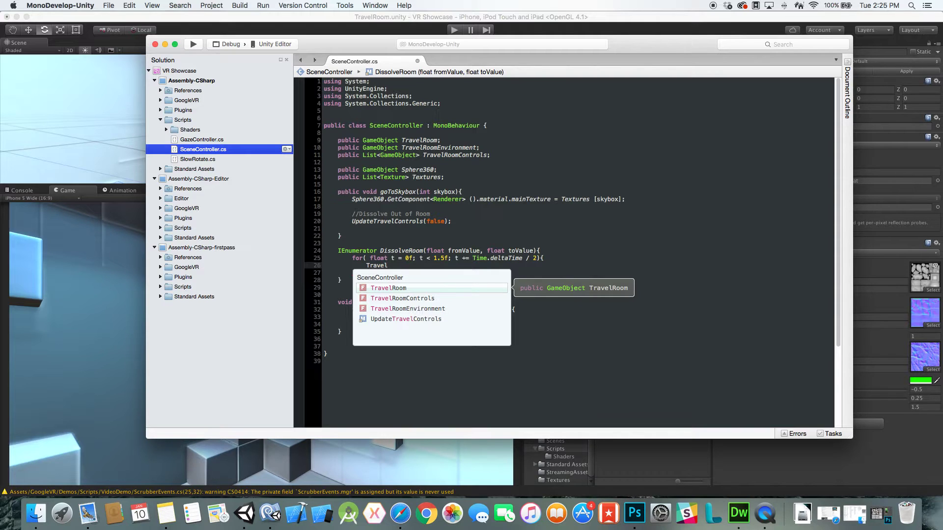
pyautogui.write('RoomEnvironment')
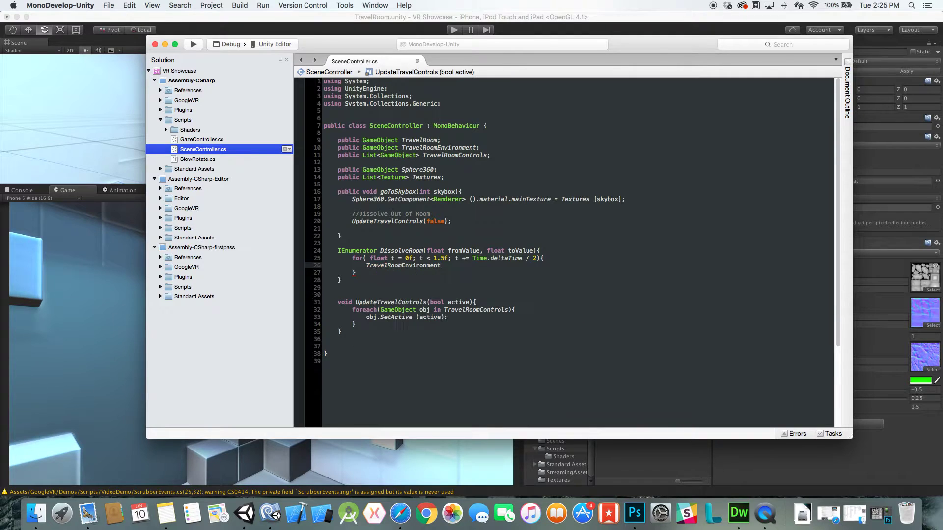
pyautogui.write('.GetCo')
pyautogui.write('mponent')
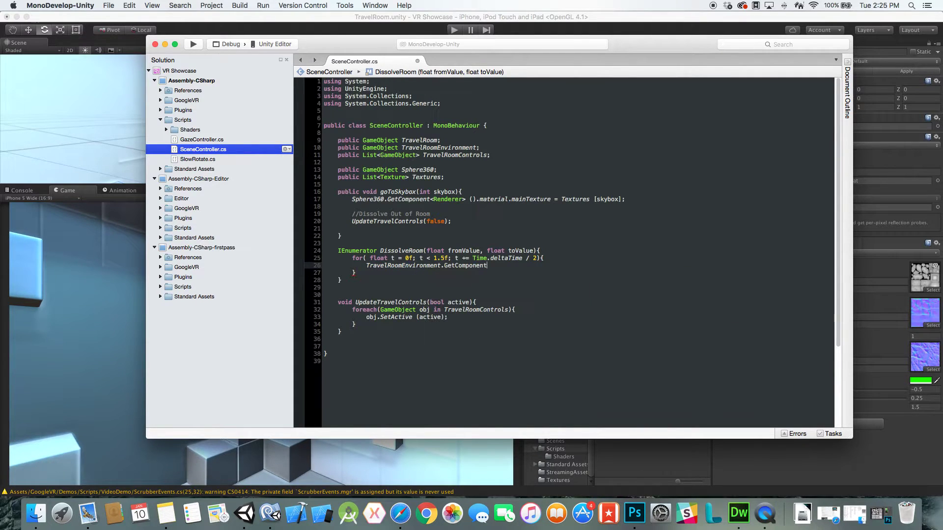
pyautogui.write('<Renderer>().')
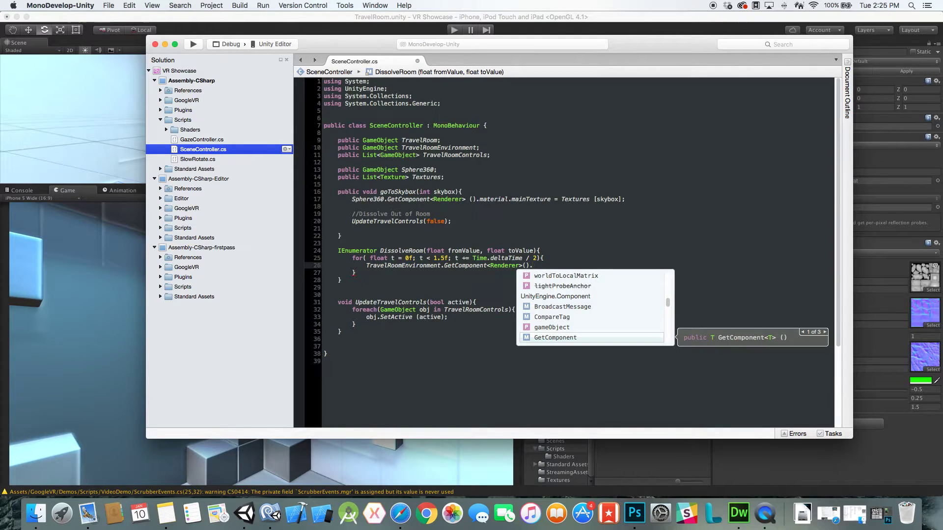
pyautogui.write('material')
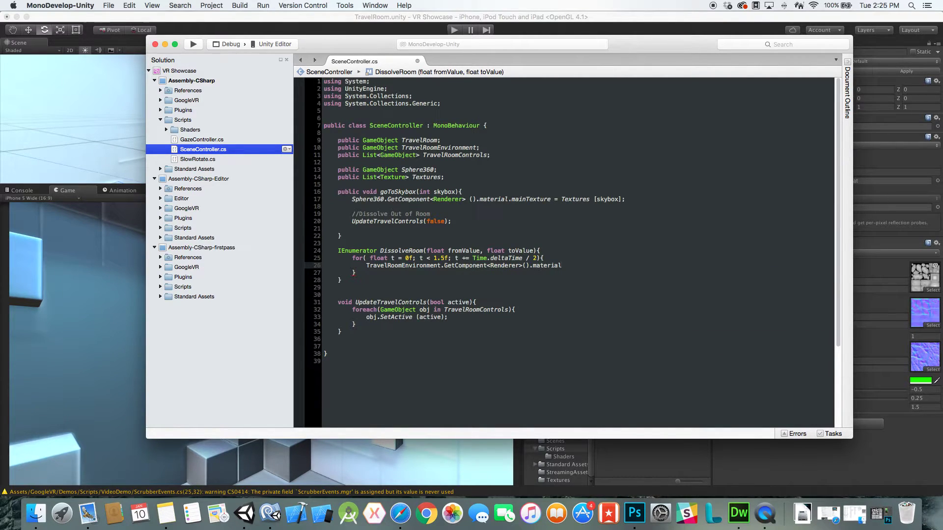
pyautogui.write('.Set')
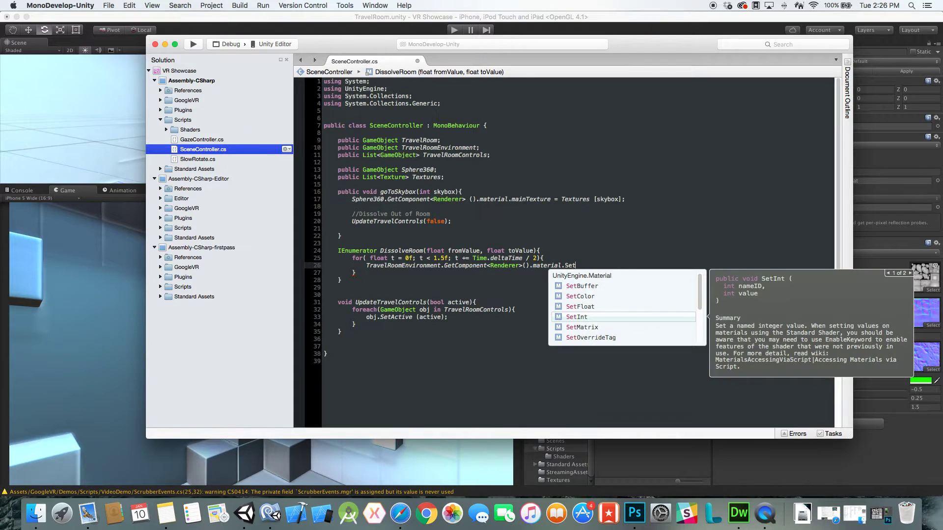
pyautogui.write('Float')
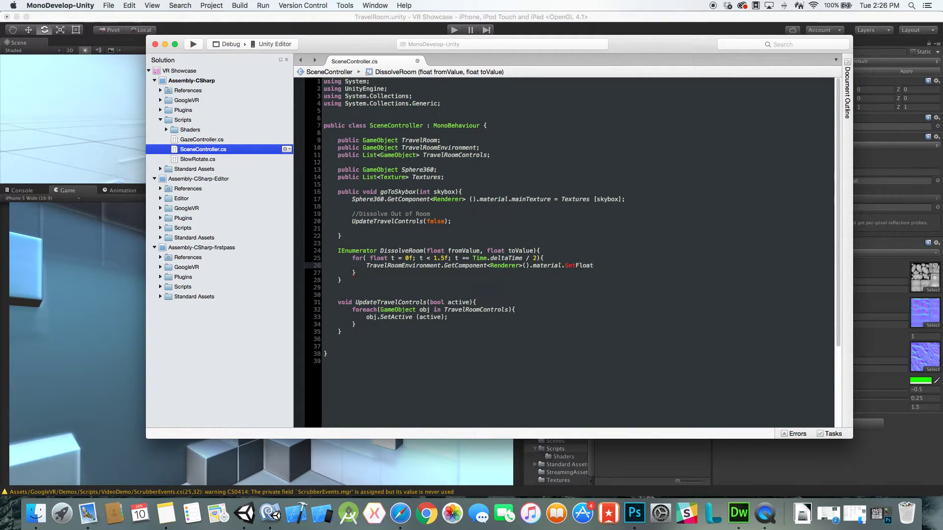
# - Give SetFloat the arguments "_DissolveIntensity" and Mathf.Lerp(fromValue, toValue, t), and end the statement with a semicolon
pyautogui.write('("')
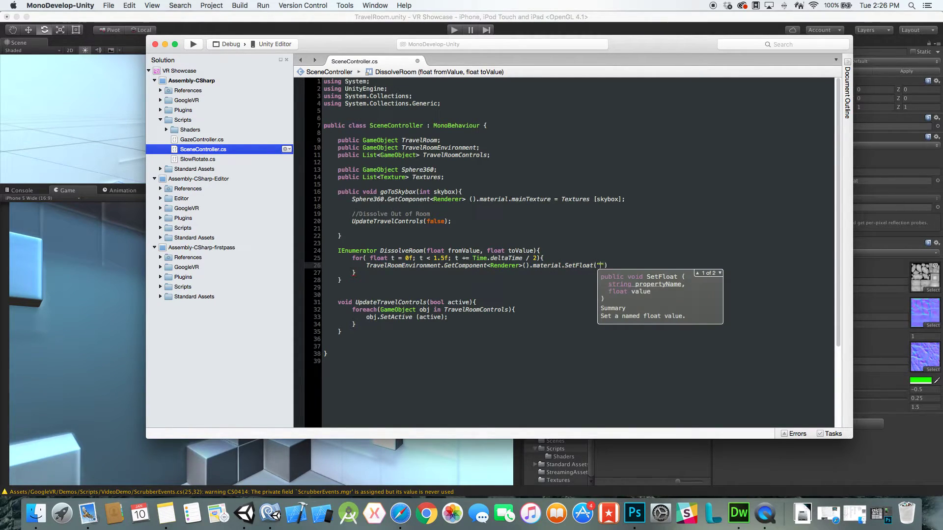
pyautogui.write('_Diss')
pyautogui.write('olveInten')
pyautogui.write('sity", Mathf')
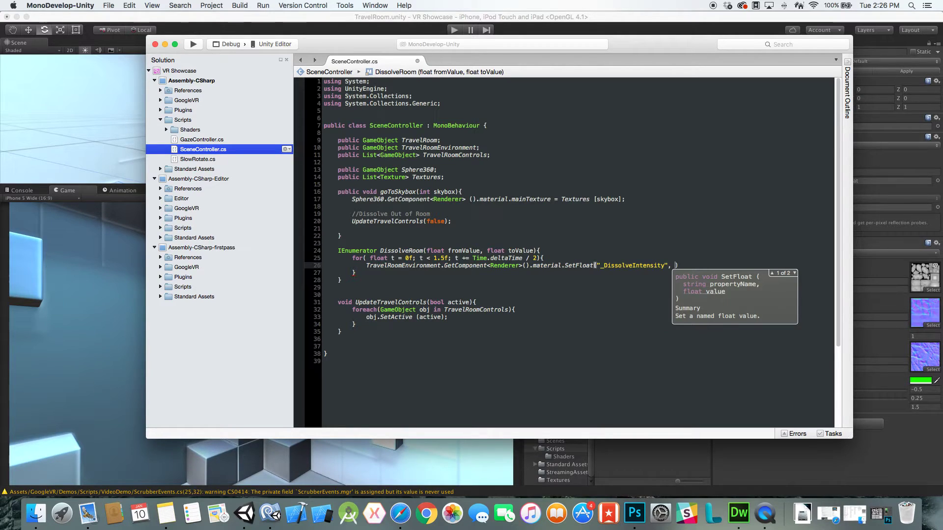
pyautogui.write('.Lerp(')
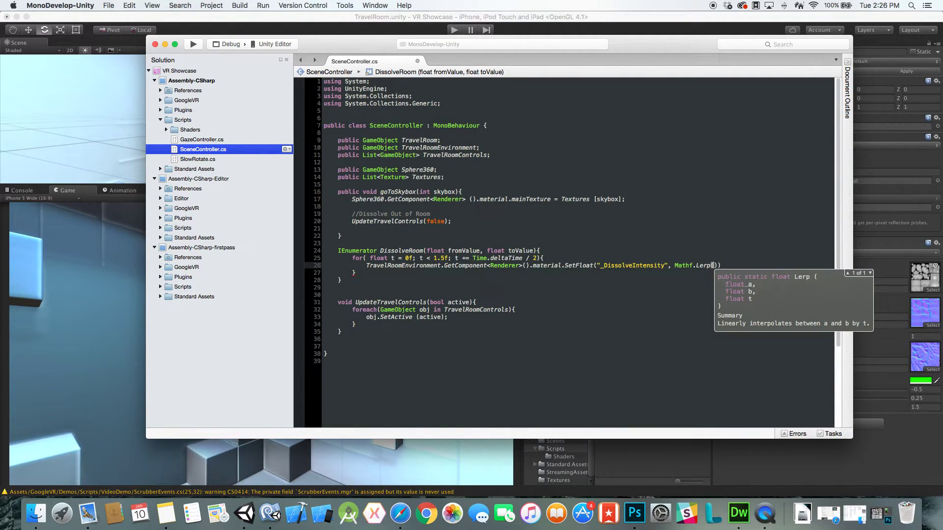
pyautogui.write('fromValue')
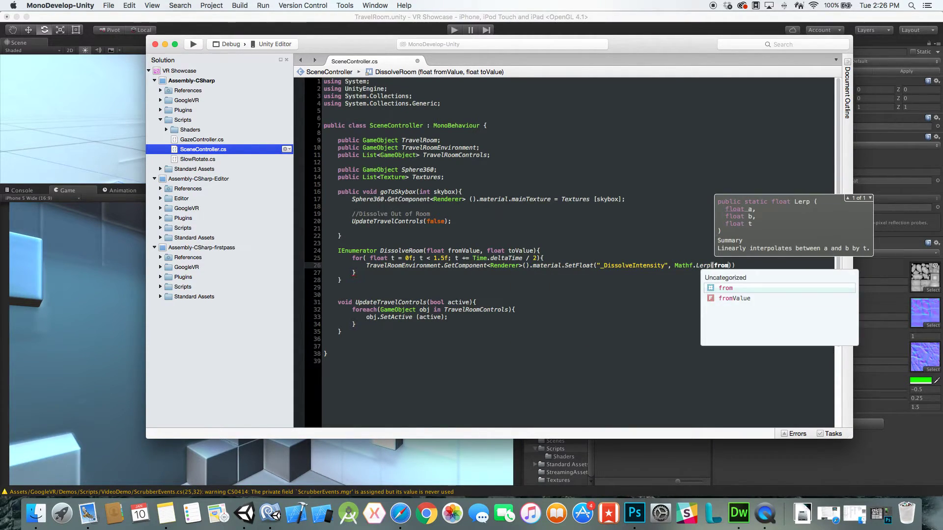
pyautogui.write(', to')
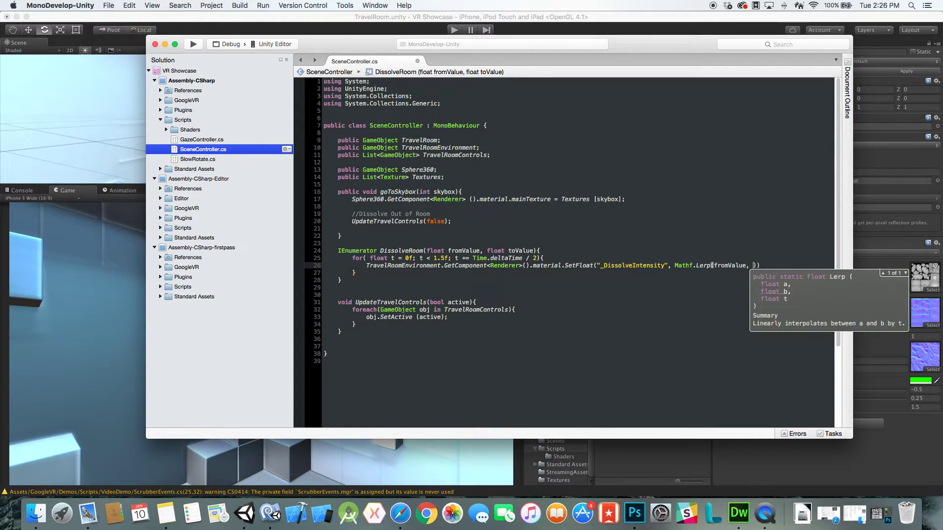
pyautogui.press('Return')
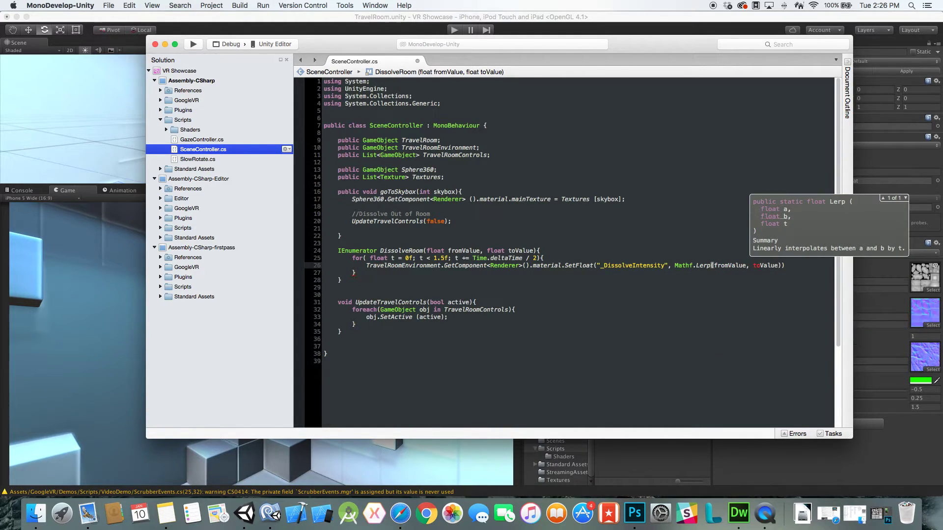
pyautogui.write(', ')
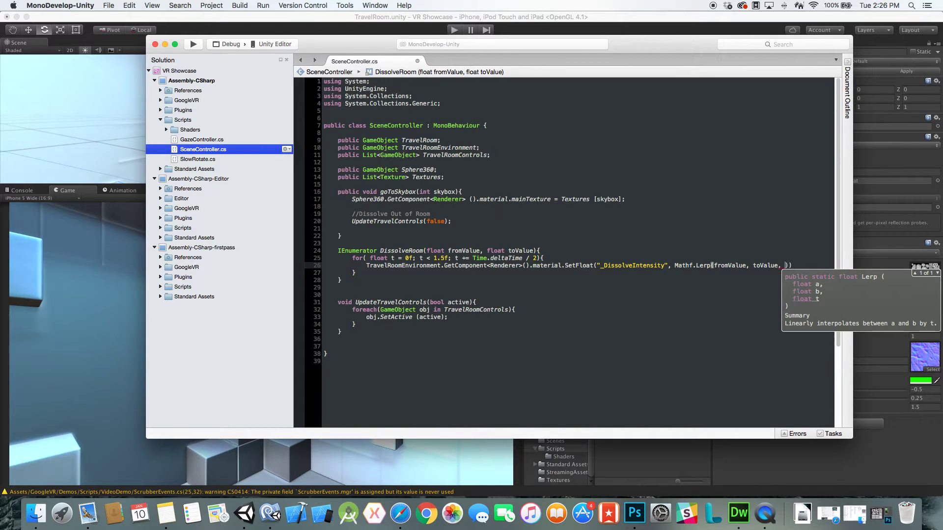
pyautogui.write('t')
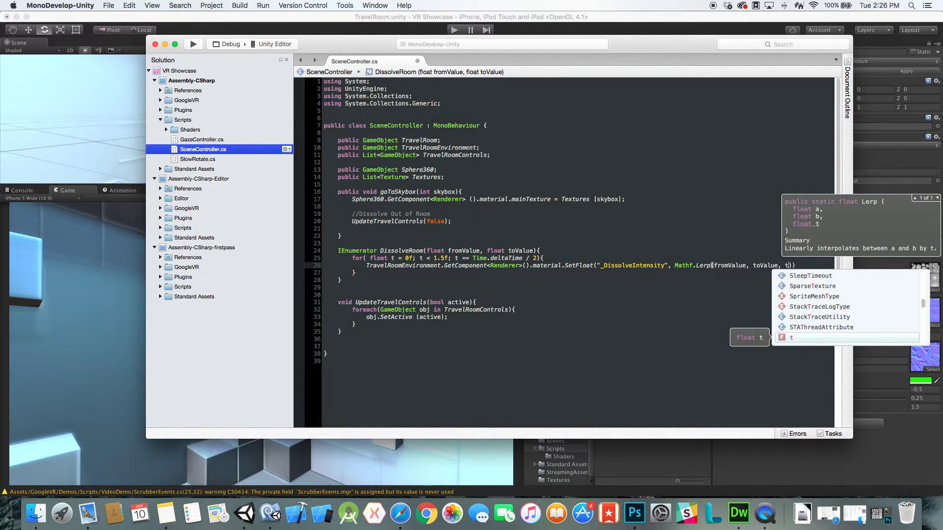
pyautogui.press('Escape')
pyautogui.write(';')
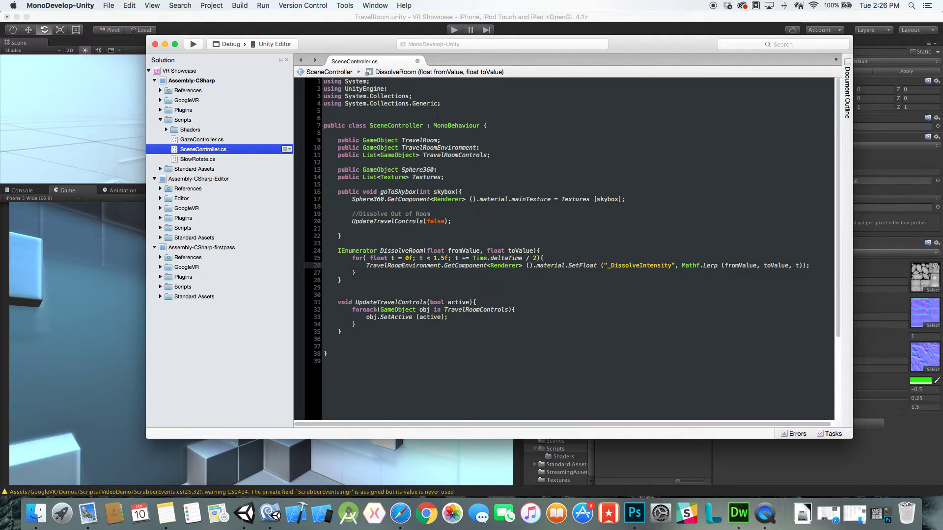
# - Add the line yield return null; after the SetFloat call inside DissolveRoom's for loop and save the script
pyautogui.click(356, 273)
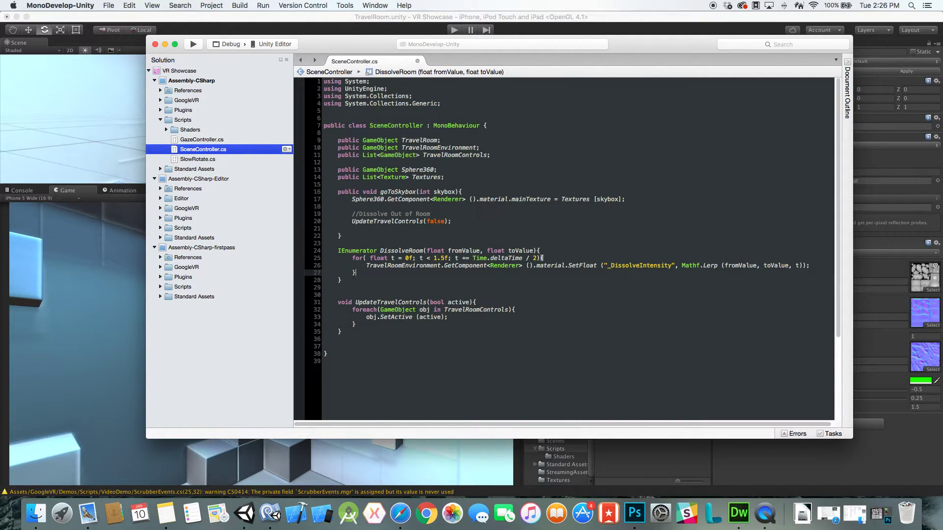
pyautogui.press('Return')
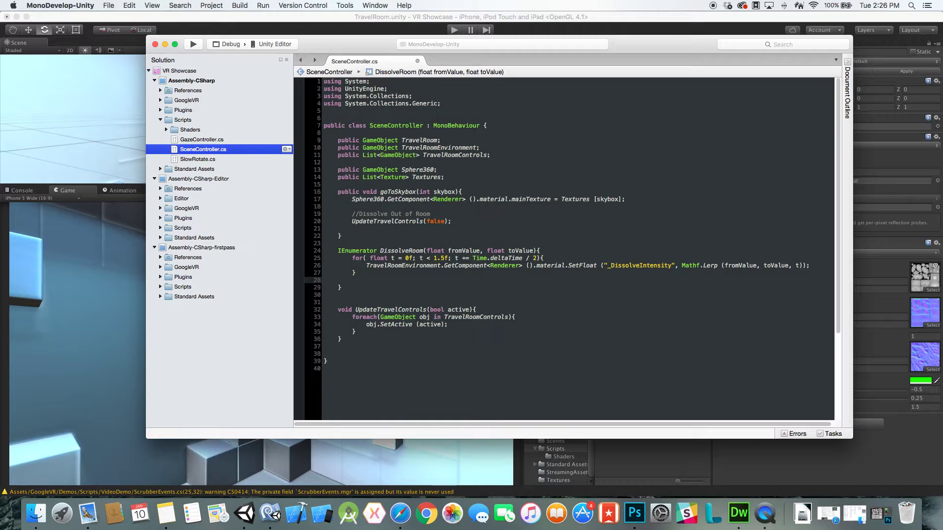
pyautogui.press('Up')
pyautogui.press('Up')
pyautogui.press('End')
pyautogui.press('Return')
pyautogui.write('yield')
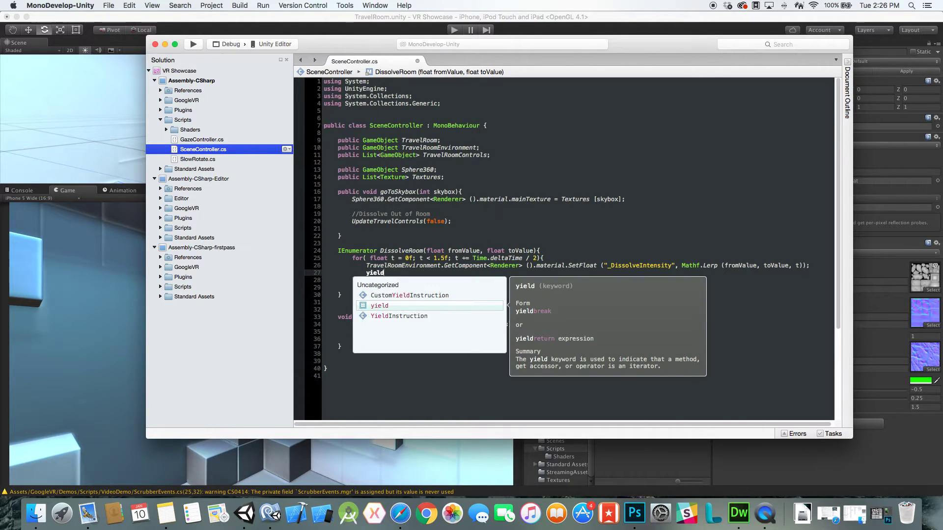
pyautogui.write(' return n')
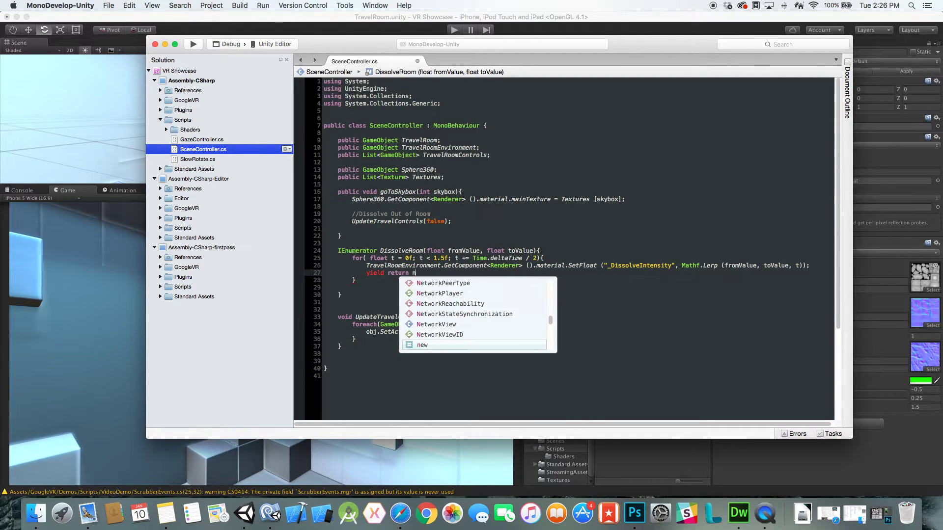
pyautogui.write('ull;')
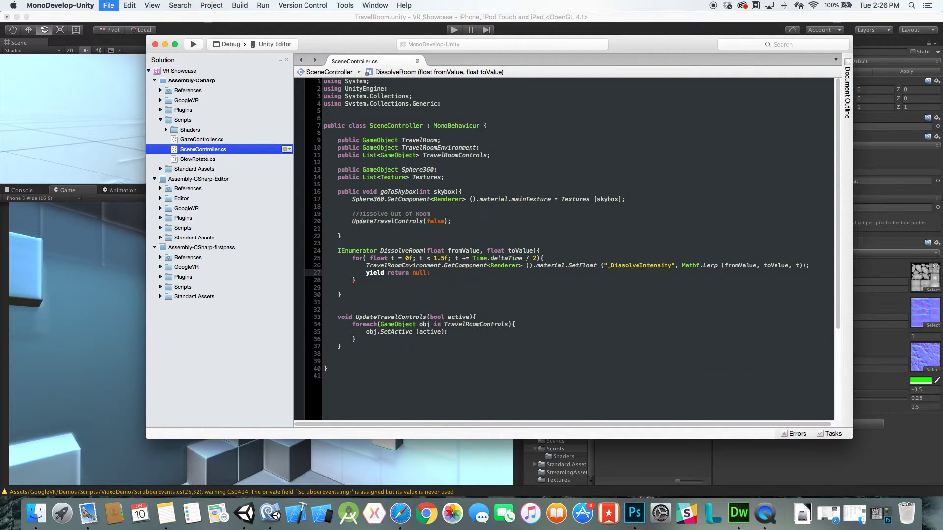
pyautogui.click(454, 244)
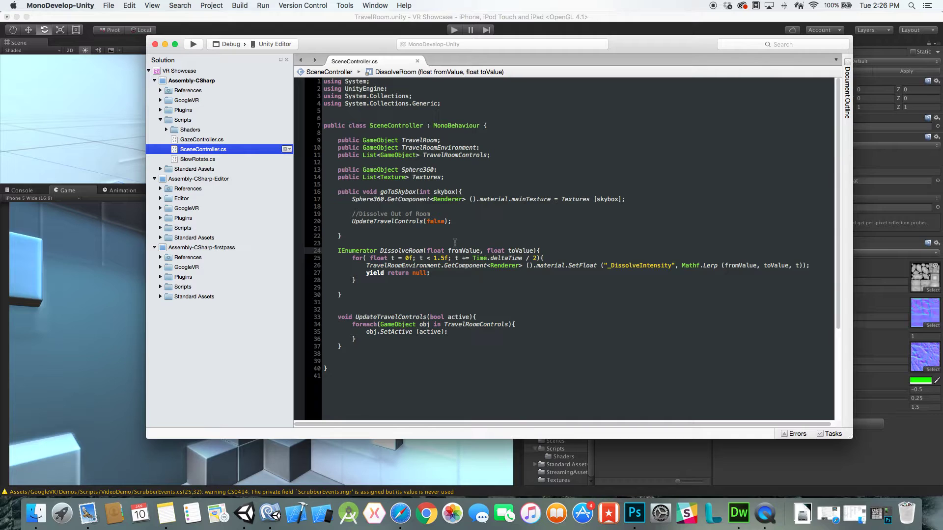
# - Below the for loop in DissolveRoom, add the block if(toValue < 0) with an empty body
pyautogui.click(372, 281)
pyautogui.click(391, 287)
pyautogui.press('Return')
pyautogui.write('if(')
pyautogui.write('toValu')
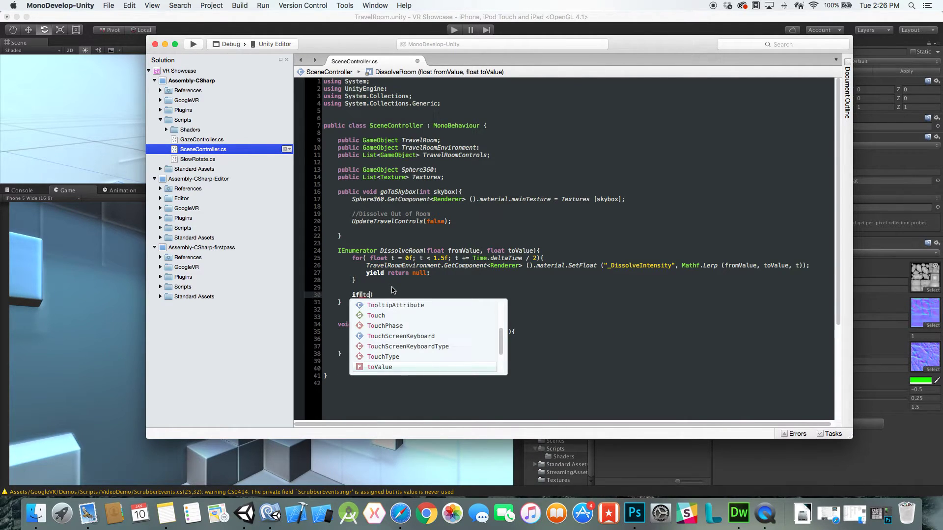
pyautogui.write('e < 0)')
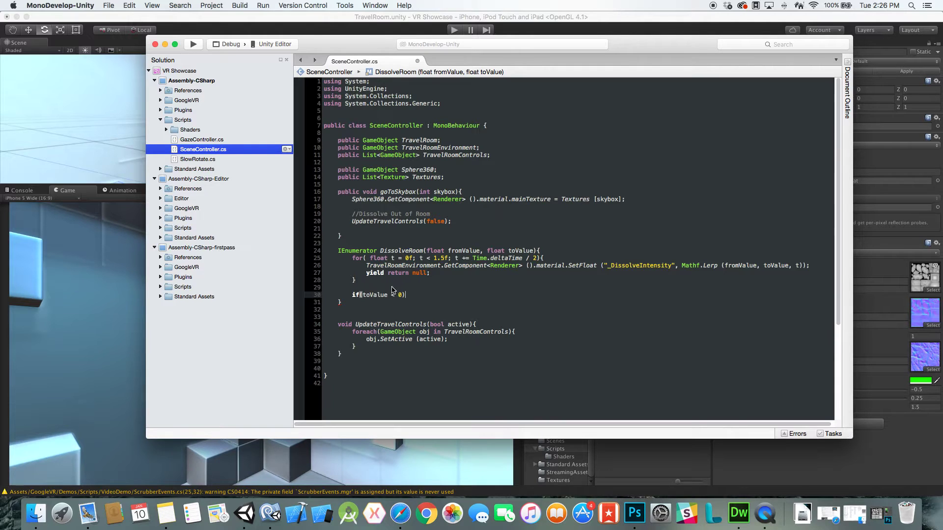
pyautogui.write('{')
pyautogui.press('Return')
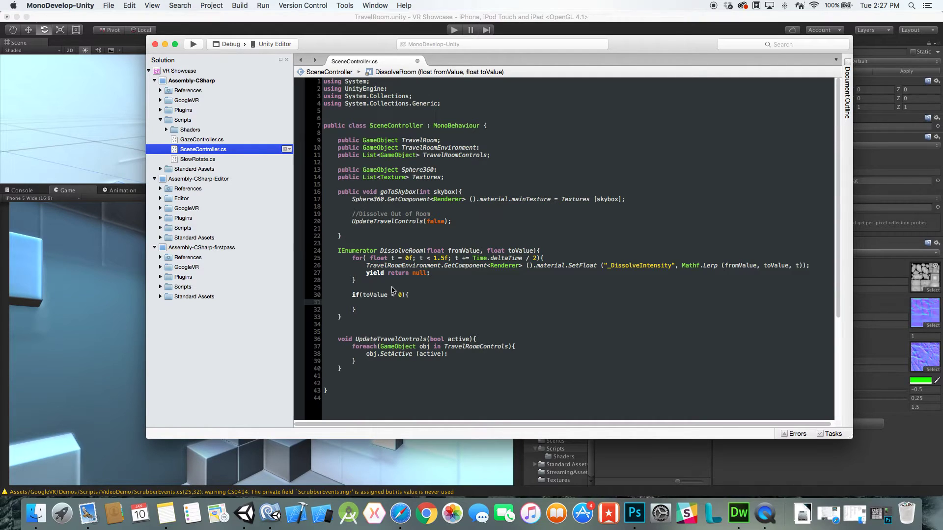
# - Inside the if block, call UpdateTravelControls(true); and save the script
pyautogui.write('Y')
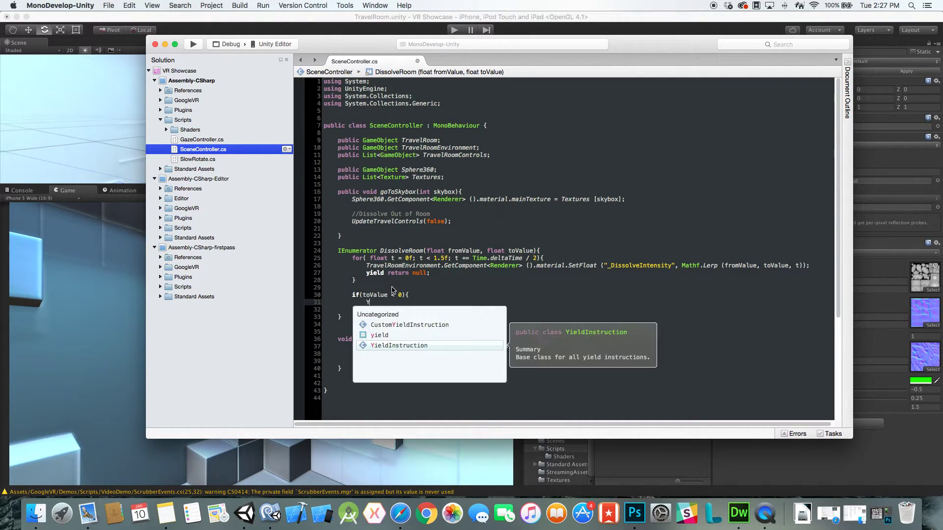
pyautogui.press('BackSpace')
pyautogui.write('Update')
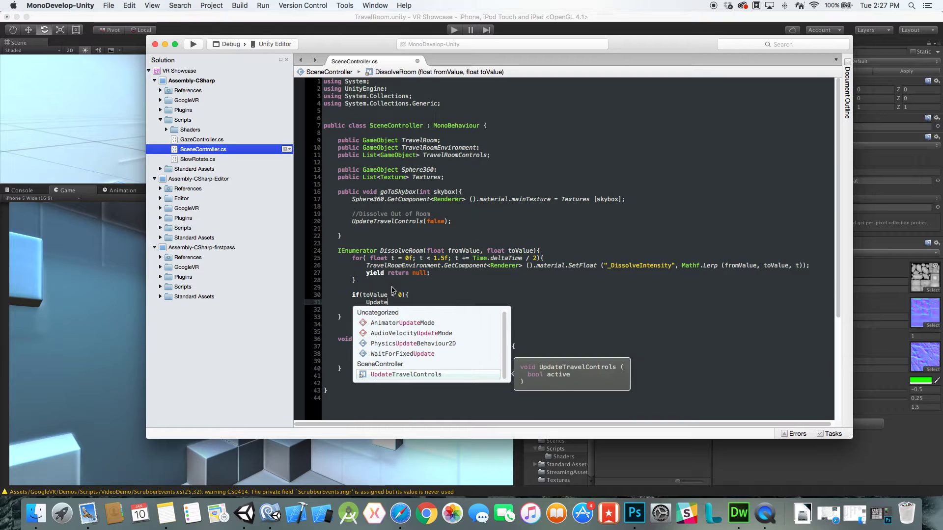
pyautogui.press('Escape')
pyautogui.write('TravelControls(true)')
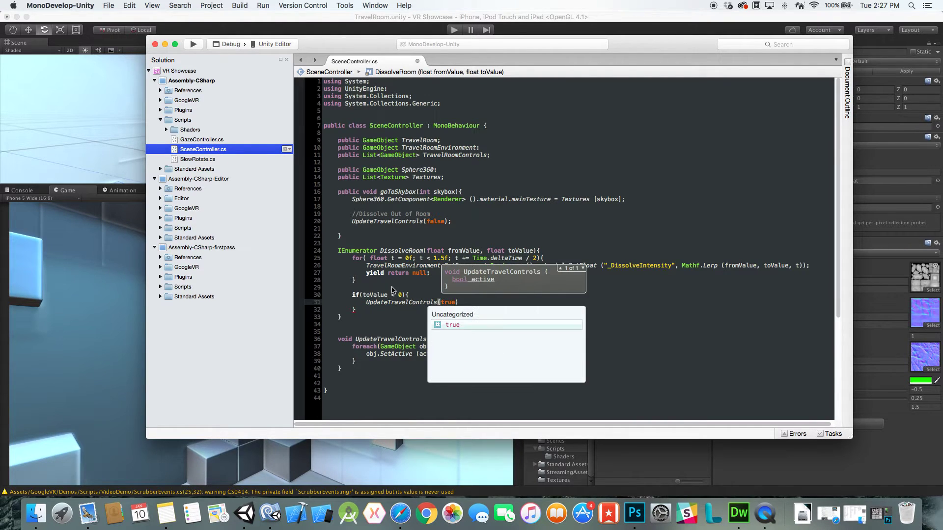
pyautogui.write(';')
pyautogui.click(434, 287)
pyautogui.press('super+s')
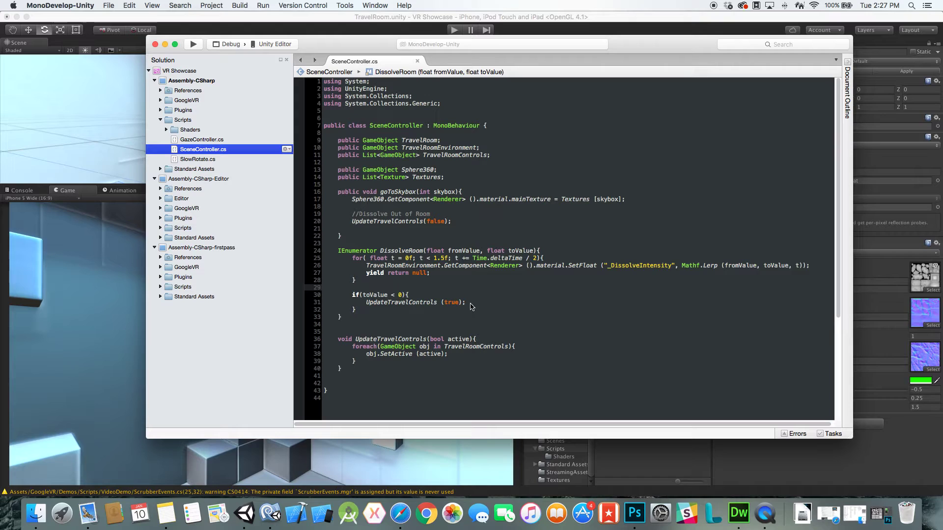
# - In goToSkybox, add StartCoroutine (DissolveRoom (0, 1.5f)); after the UpdateTravelControls(false) call and save the script
pyautogui.click(355, 229)
pyautogui.write('S')
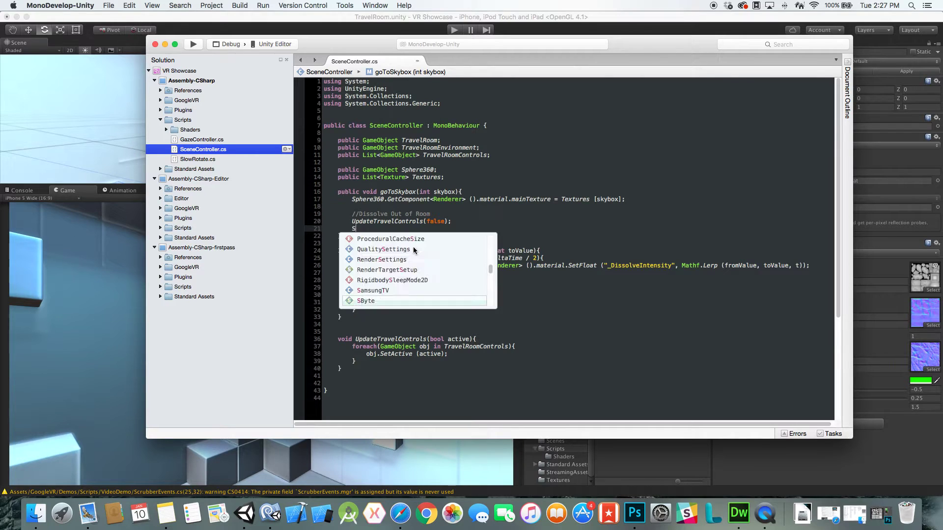
pyautogui.write('tartC')
pyautogui.press('Return')
pyautogui.write('(Diss')
pyautogui.press('Return')
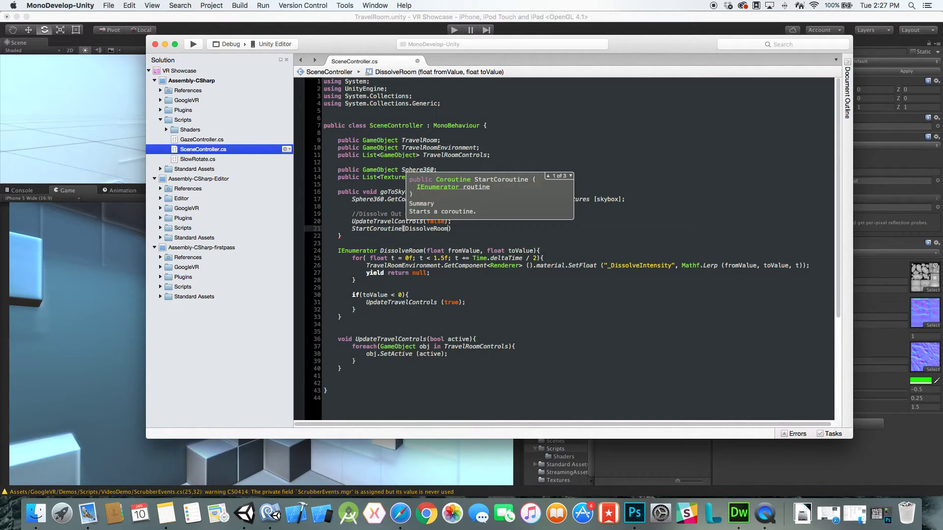
pyautogui.write('(0')
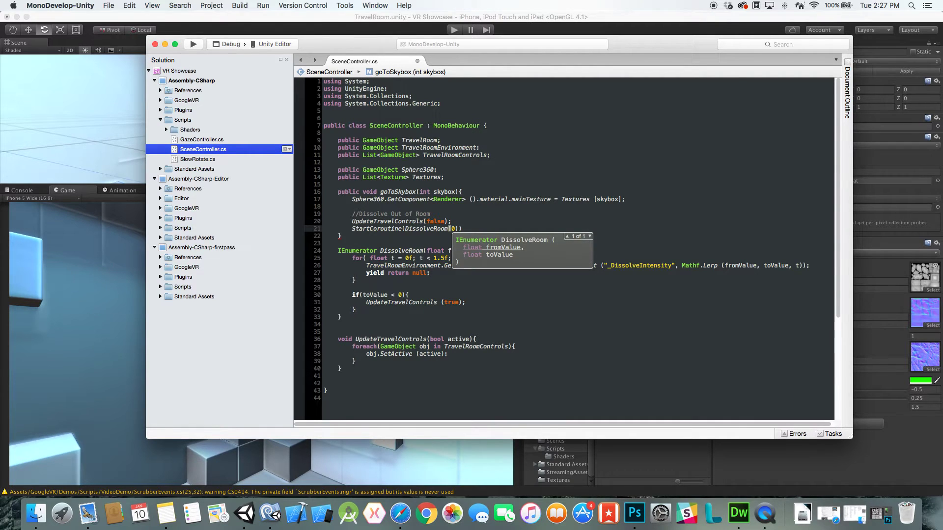
pyautogui.write(', ')
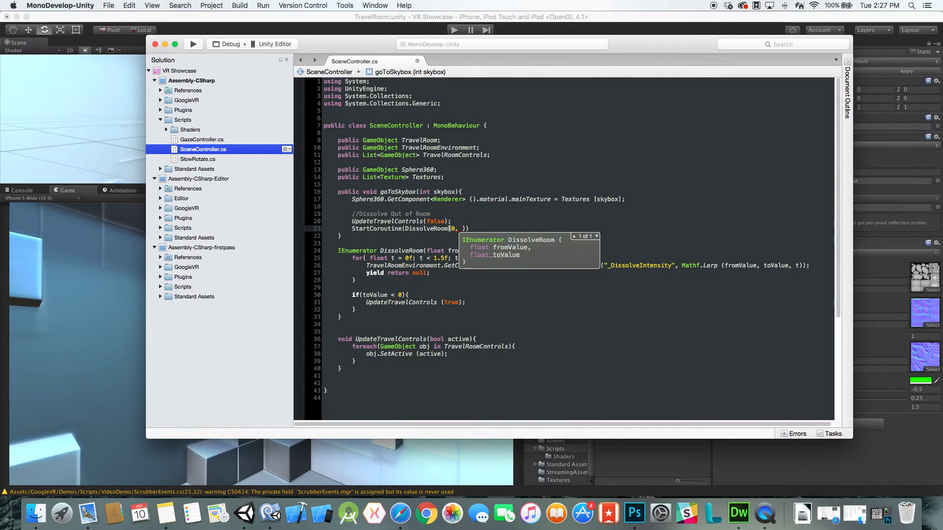
pyautogui.write('1.5f')
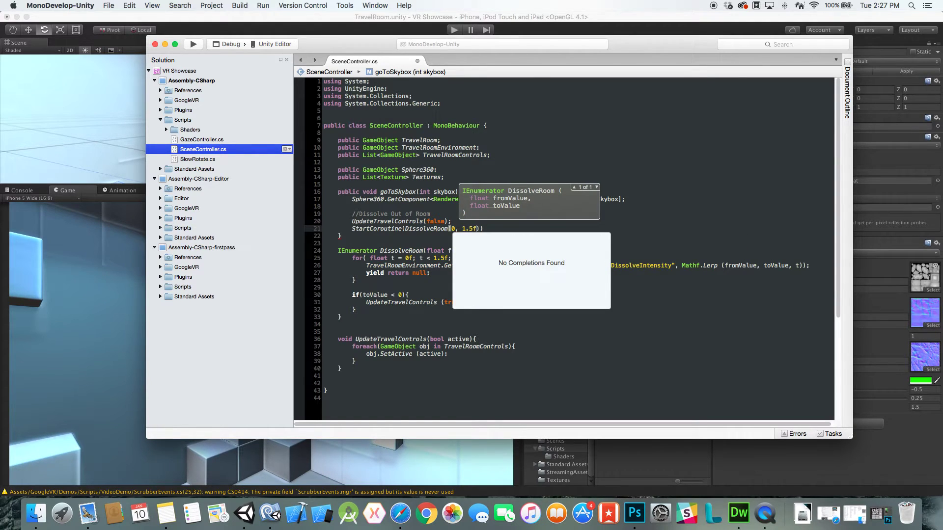
pyautogui.write('));')
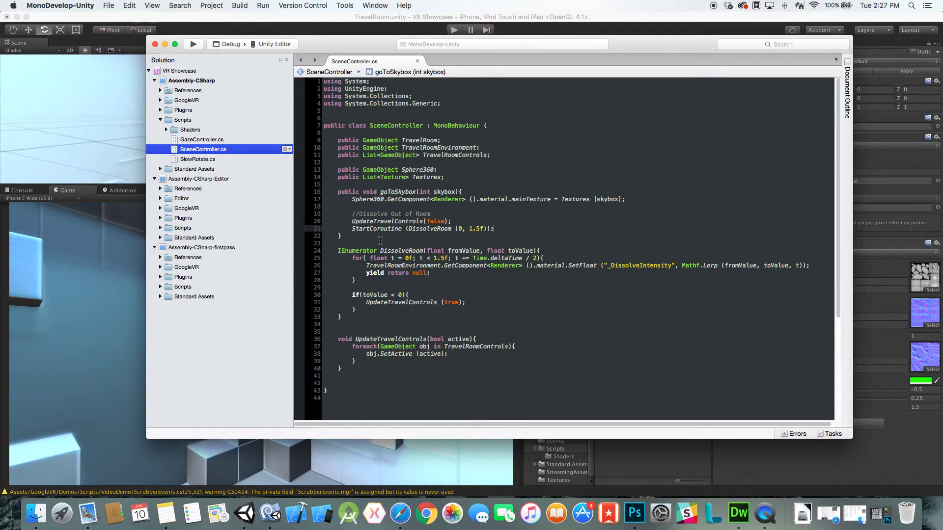
# - Declare an empty method public void goToTravelRoom() between goToSkybox and DissolveRoom
pyautogui.click(381, 235)
pyautogui.press('Return')
pyautogui.press('Return')
pyautogui.write('pub')
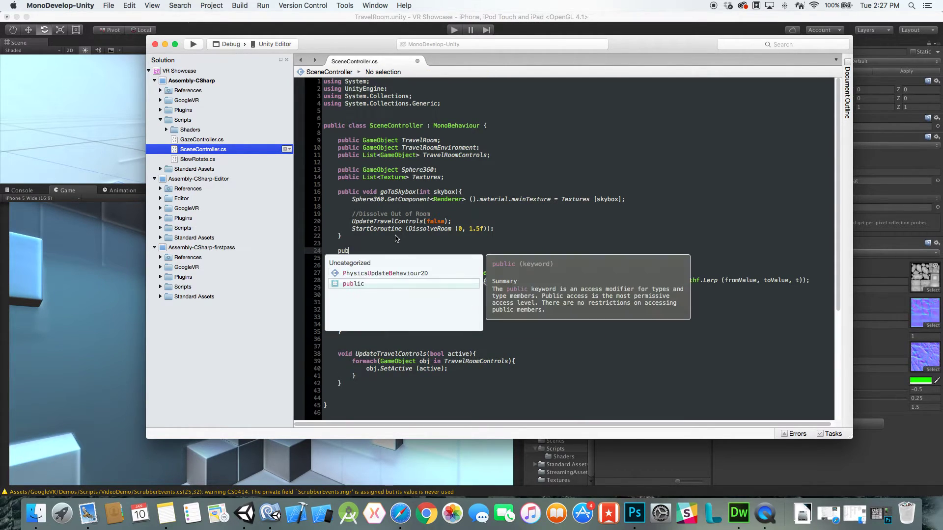
pyautogui.write('lic void go')
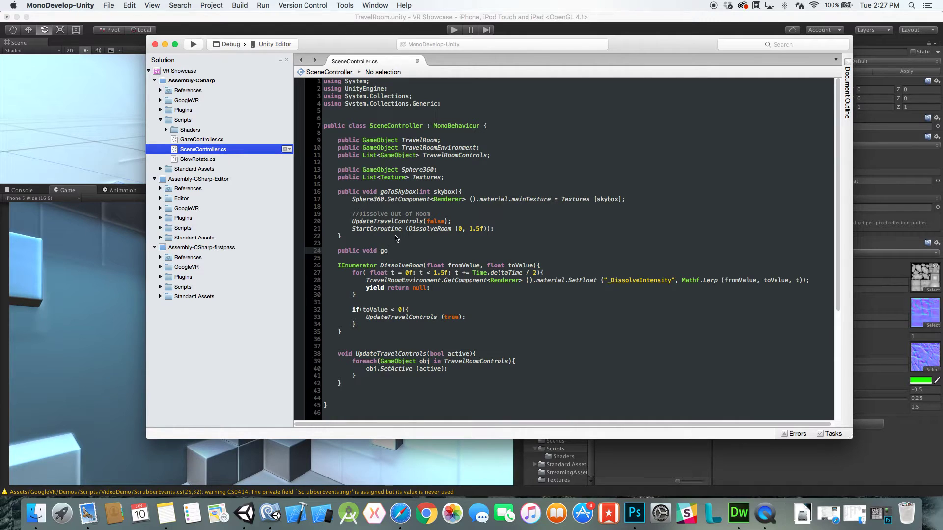
pyautogui.write('ToTravelRoom(){')
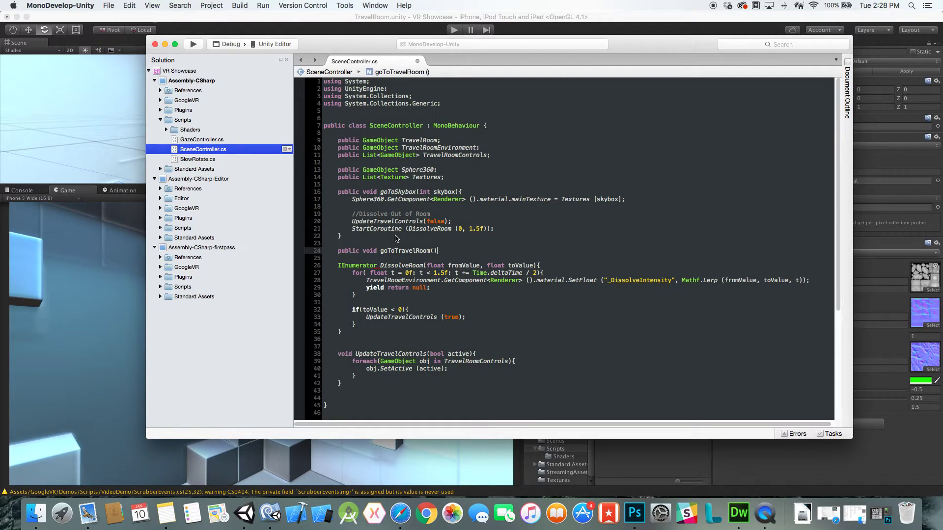
pyautogui.press('Return')
# - In goToTravelRoom, add StartCoroutine (DissolveRoom (1.5f, -.5f)); and save the script
pyautogui.write('StartCo')
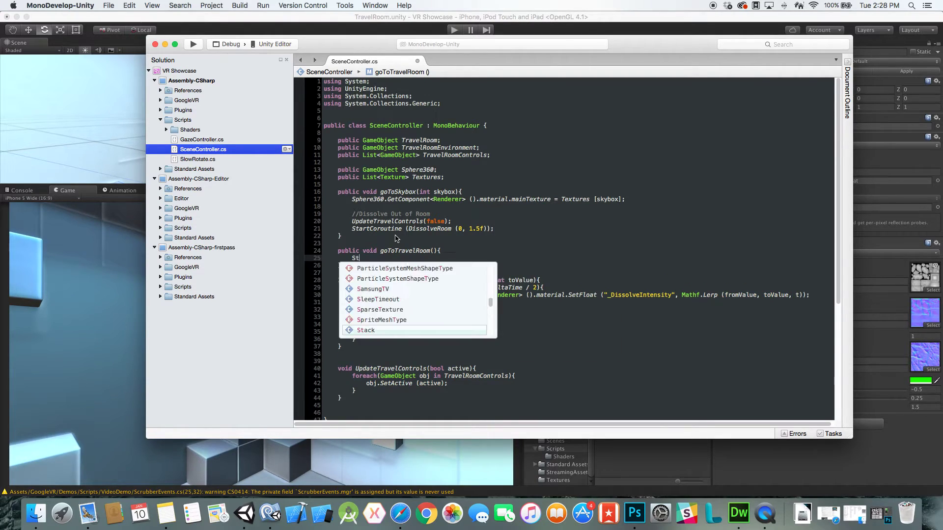
pyautogui.press('Return')
pyautogui.write('(DissolveRoom ')
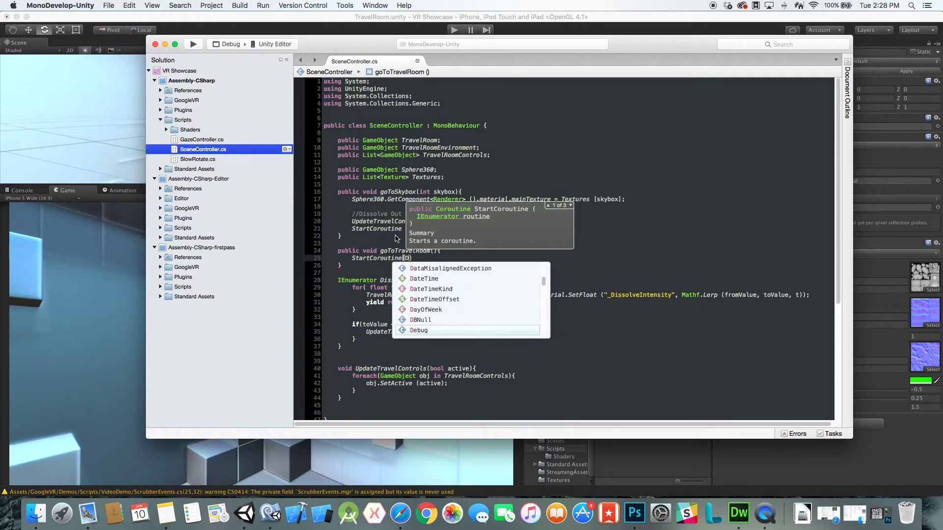
pyautogui.write('(')
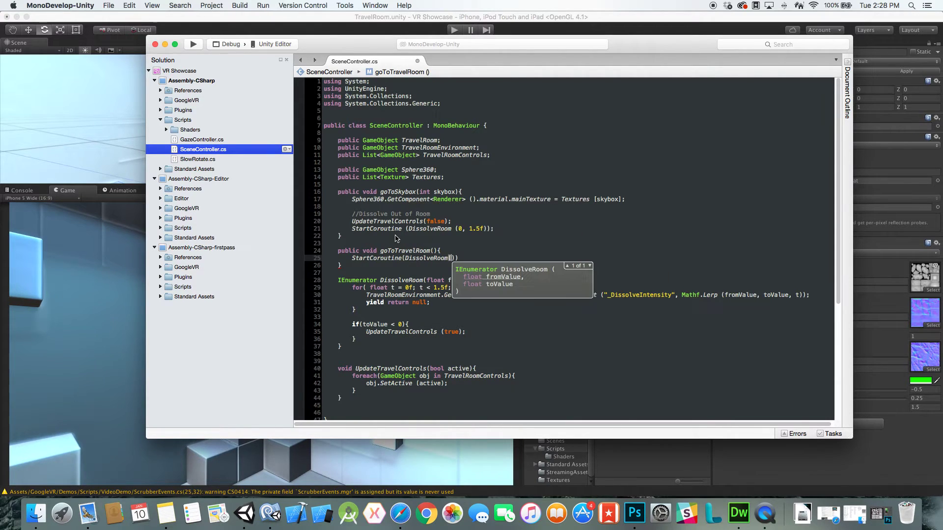
pyautogui.write('1.5f, ')
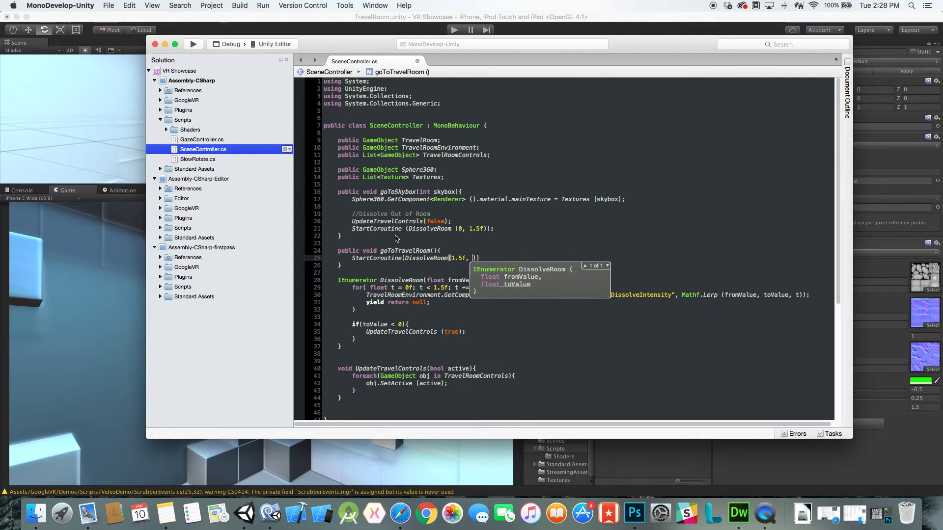
pyautogui.write('-.5f));')
pyautogui.press('super+s')
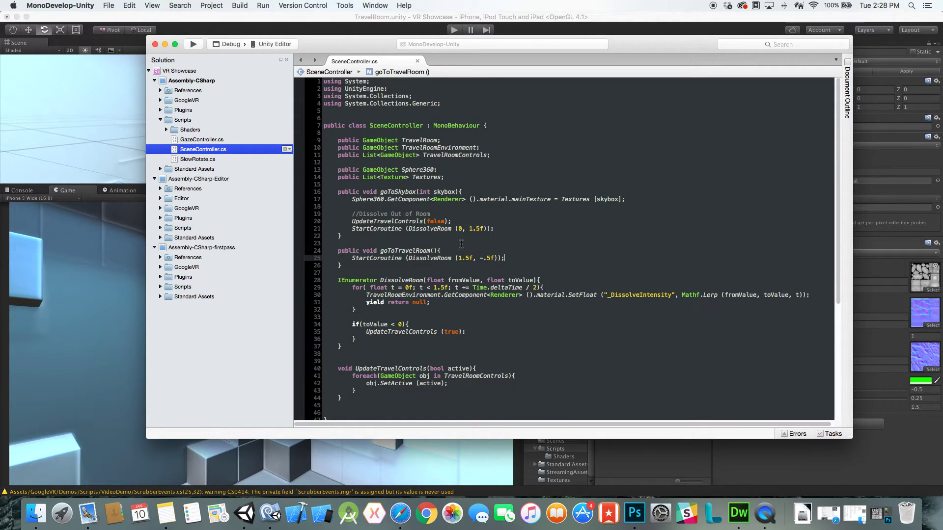
pyautogui.click(463, 242)
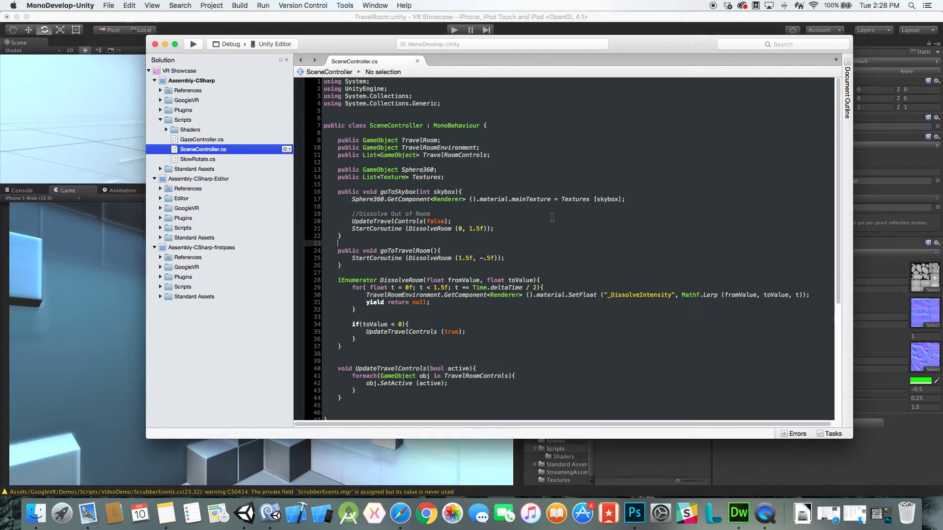
# - Switch to Unity, select the SceneController object and collapse its Travel Room Controls and Textures lists
pyautogui.click(416, 20)
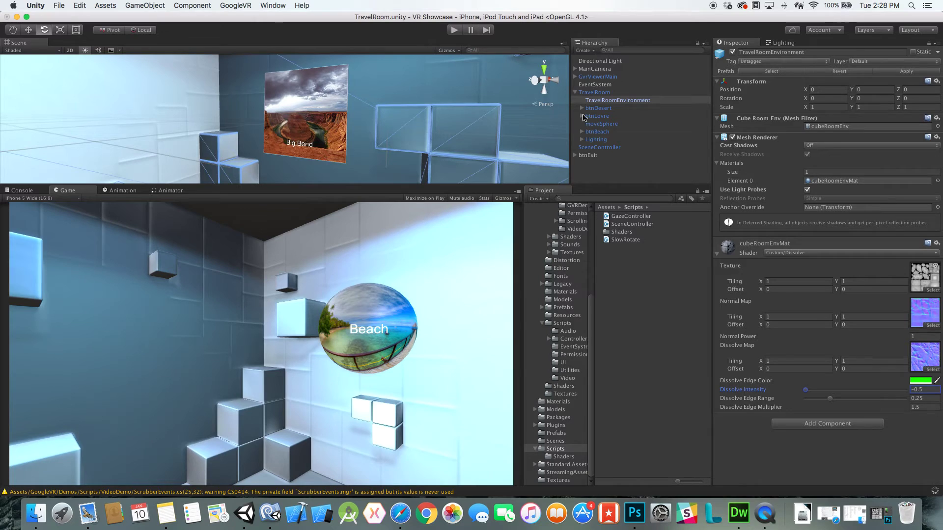
pyautogui.click(616, 147)
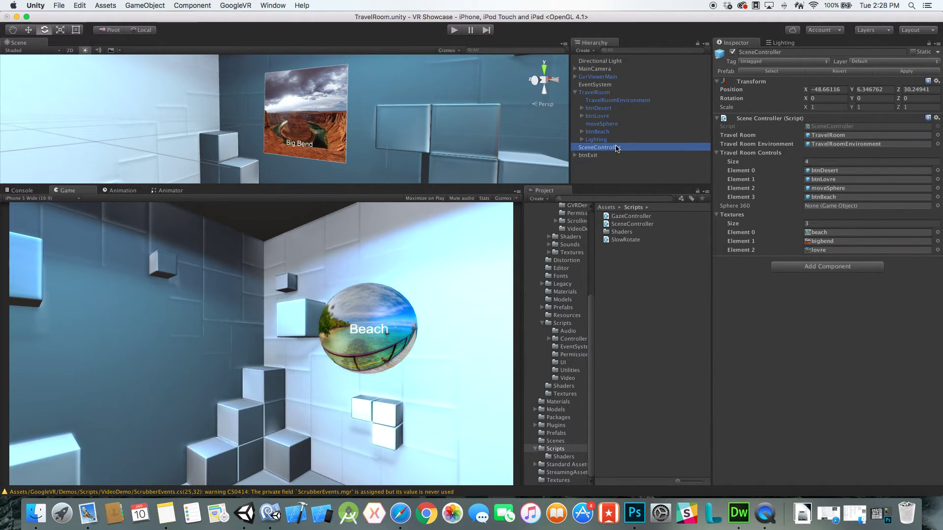
pyautogui.click(716, 153)
pyautogui.click(721, 170)
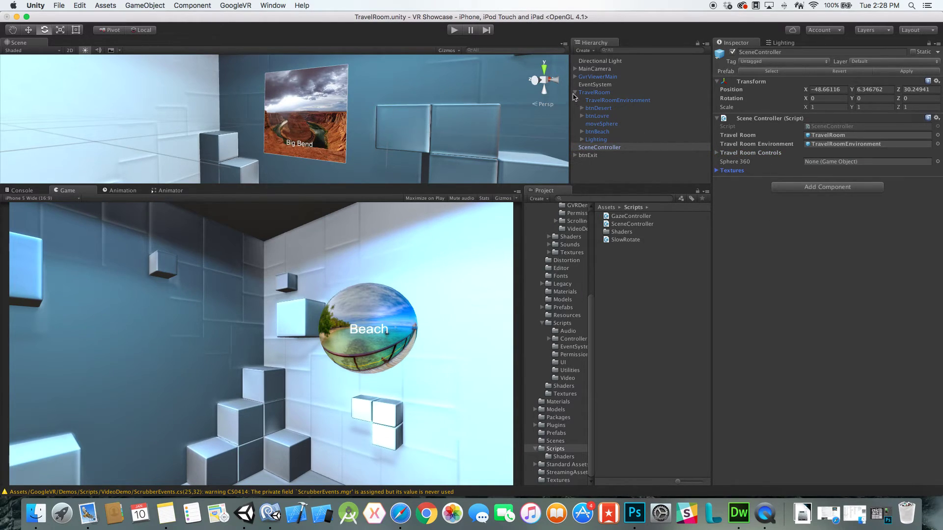
# - Collapse the TravelRoom object and the GoogleVR folder, and add the Sphere360 prefab from the Prefabs folder to the scene hierarchy
pyautogui.click(575, 92)
pyautogui.scroll(6, 531, 270)
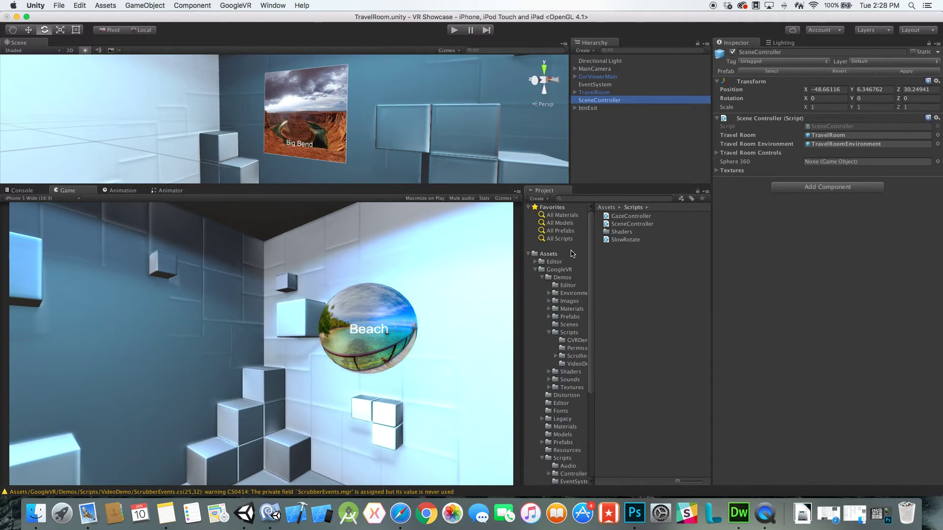
pyautogui.click(535, 270)
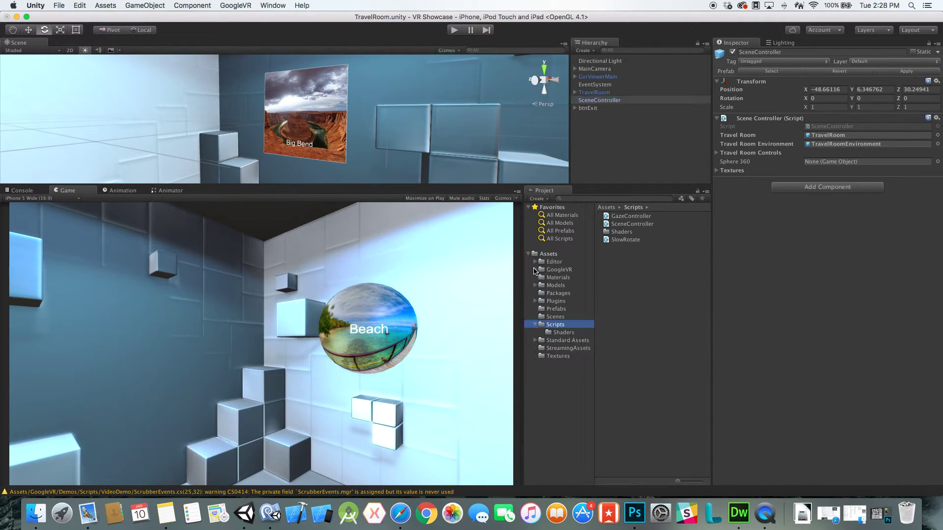
pyautogui.click(559, 309)
pyautogui.moveTo(626, 256); pyautogui.dragTo(616, 166)
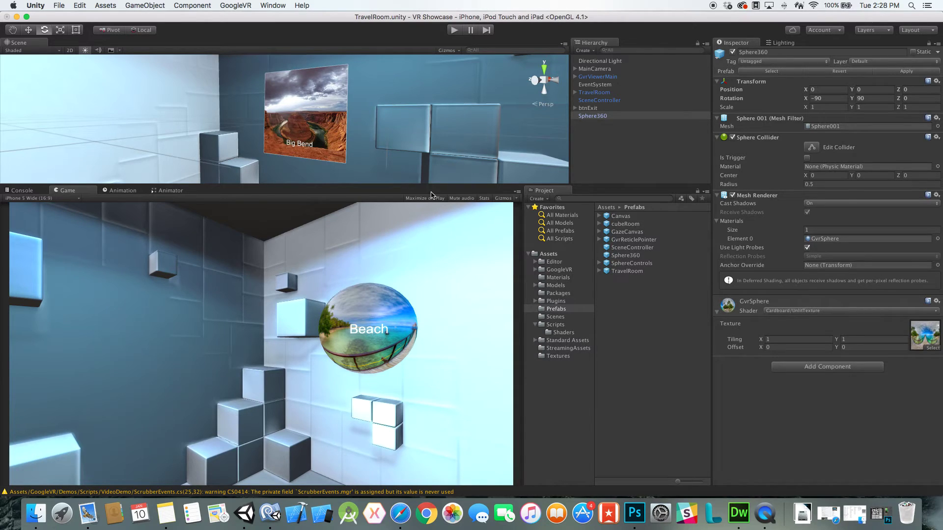
# - Enlarge the Scene view and frame the Sphere360 object so the whole sphere can be inspected
pyautogui.moveTo(431, 194); pyautogui.dragTo(427, 311)
pyautogui.press('f')
pyautogui.scroll(-10, 366, 125)
pyautogui.scroll(5, 366, 126)
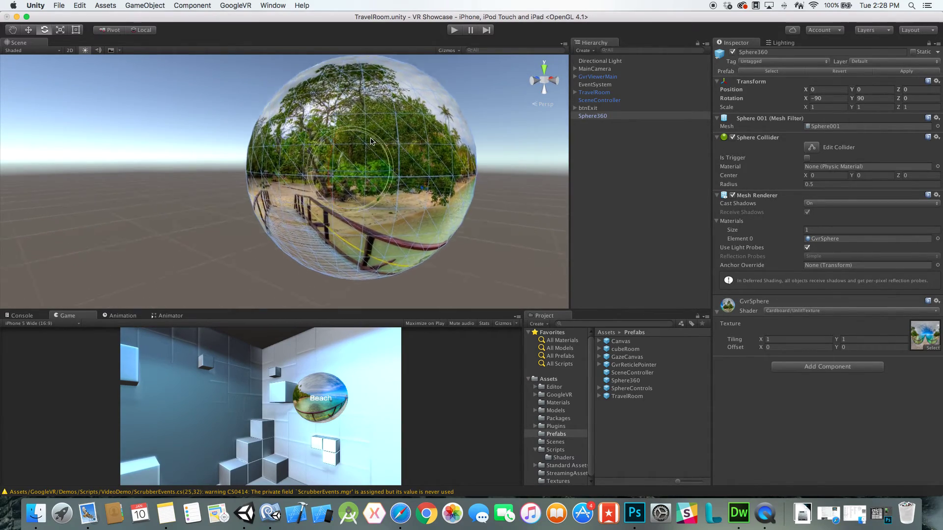
# - Look inside the Sphere360 object and set its GvrSphere material's shader to Cardboard/UnlitTexture
pyautogui.scroll(3, 371, 141)
pyautogui.keyDown('alt'); pyautogui.moveTo(370, 142); pyautogui.dragTo(408, 140); pyautogui.keyUp('alt')
pyautogui.scroll(3, 359, 128)
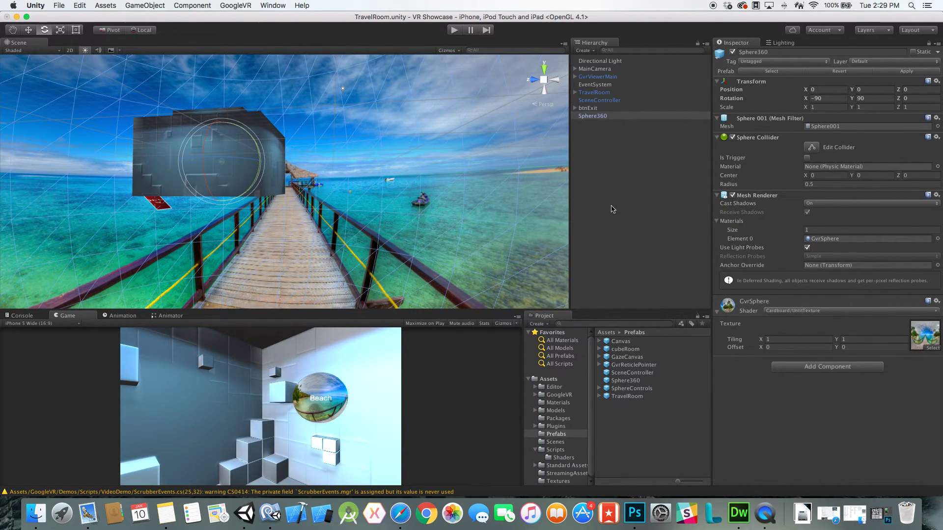
pyautogui.click(850, 311)
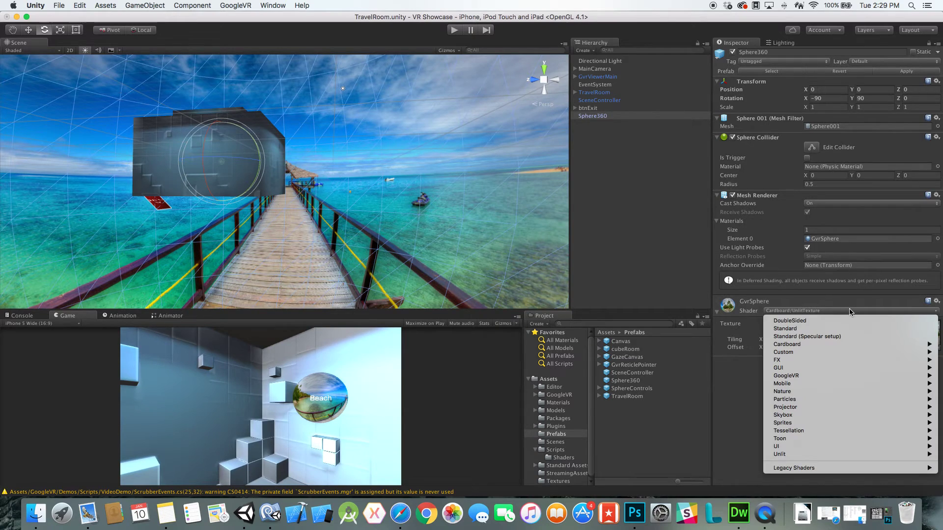
pyautogui.moveTo(786, 344)
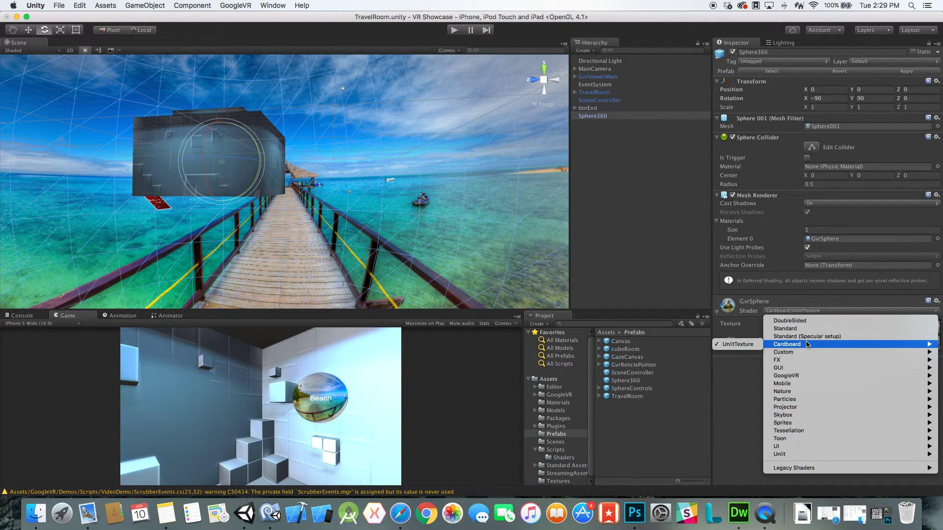
pyautogui.click(736, 345)
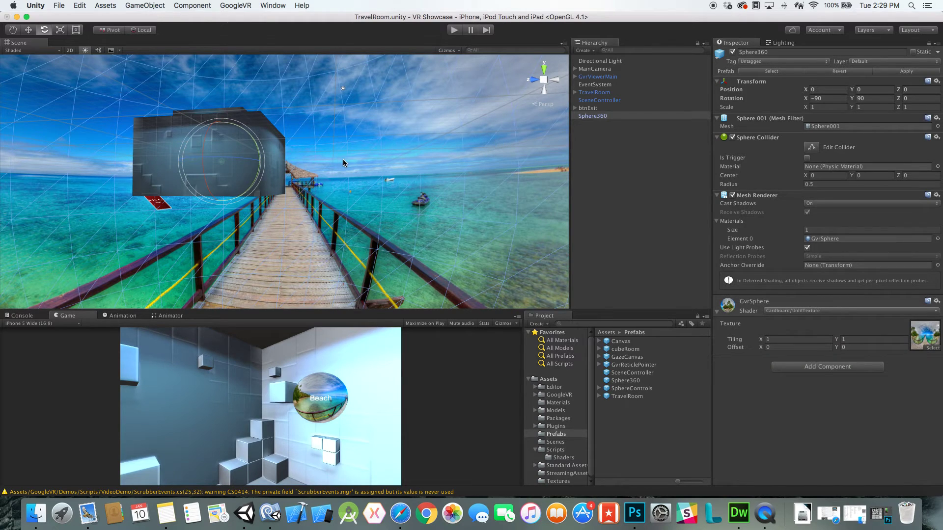
# - Assign the Sphere360 object to the SceneController's Sphere 360 field
pyautogui.click(615, 102)
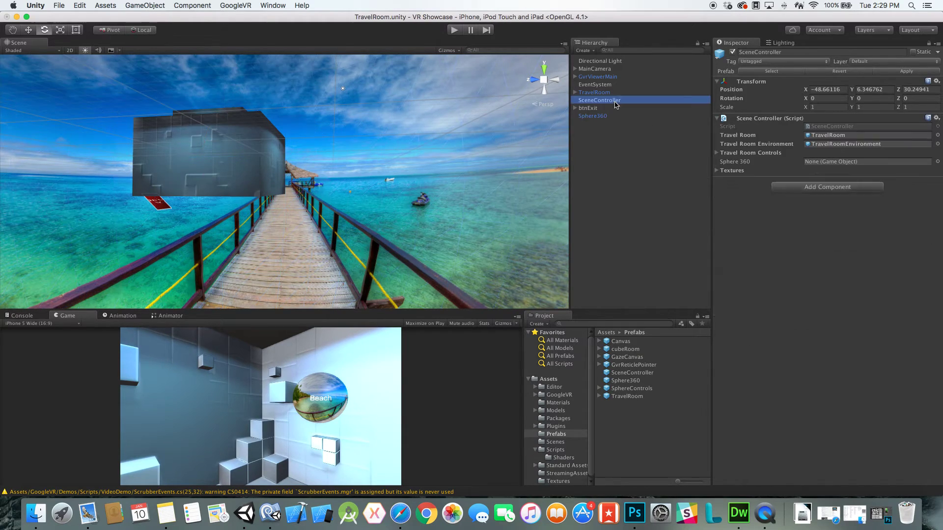
pyautogui.moveTo(600, 121); pyautogui.dragTo(774, 138)
# - Set the On Click function of btnBeach's Button to SceneController.goToSkybox (int) and check the same event on the btnLovre and btnDesert buttons
pyautogui.keyDown('alt'); pyautogui.moveTo(240, 154); pyautogui.dragTo(223, 153); pyautogui.keyUp('alt')
pyautogui.keyDown('alt'); pyautogui.moveTo(284, 154); pyautogui.dragTo(152, 147); pyautogui.keyUp('alt')
pyautogui.click(574, 93)
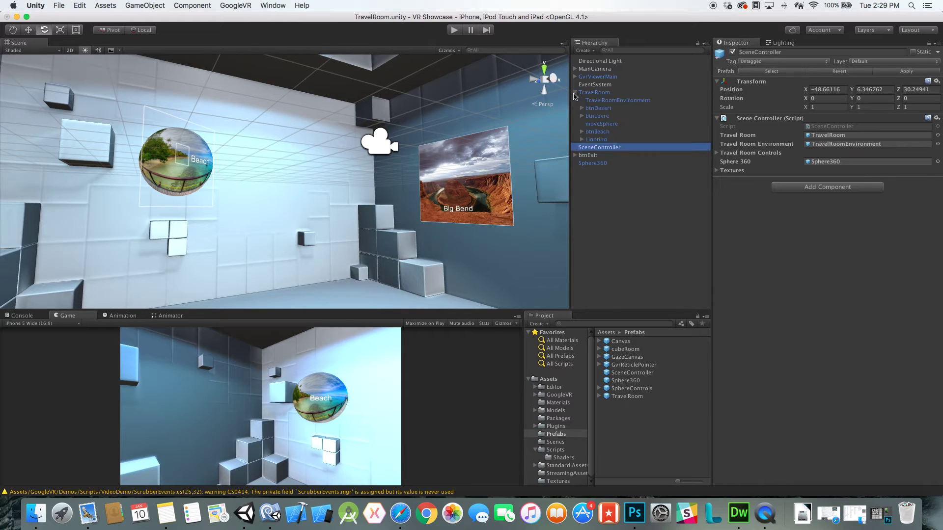
pyautogui.click(593, 132)
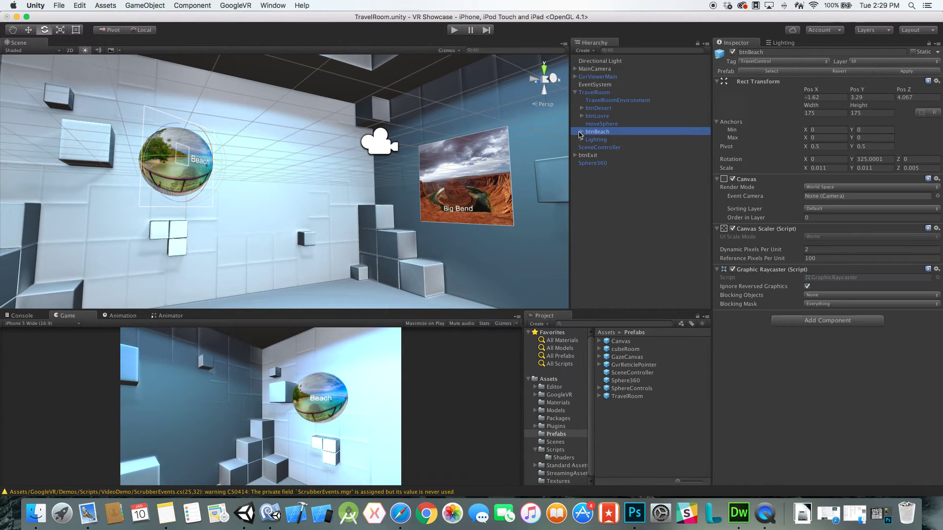
pyautogui.click(600, 139)
pyautogui.scroll(-5, 838, 263)
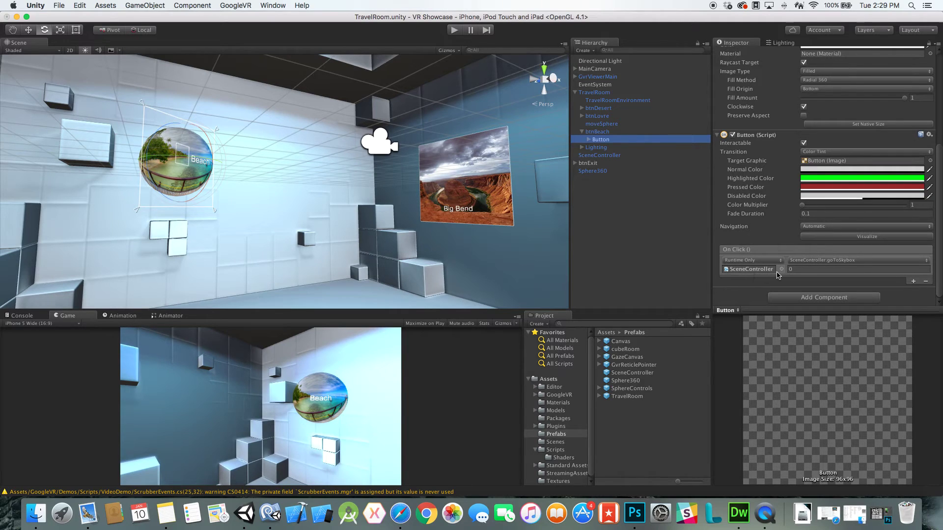
pyautogui.click(804, 263)
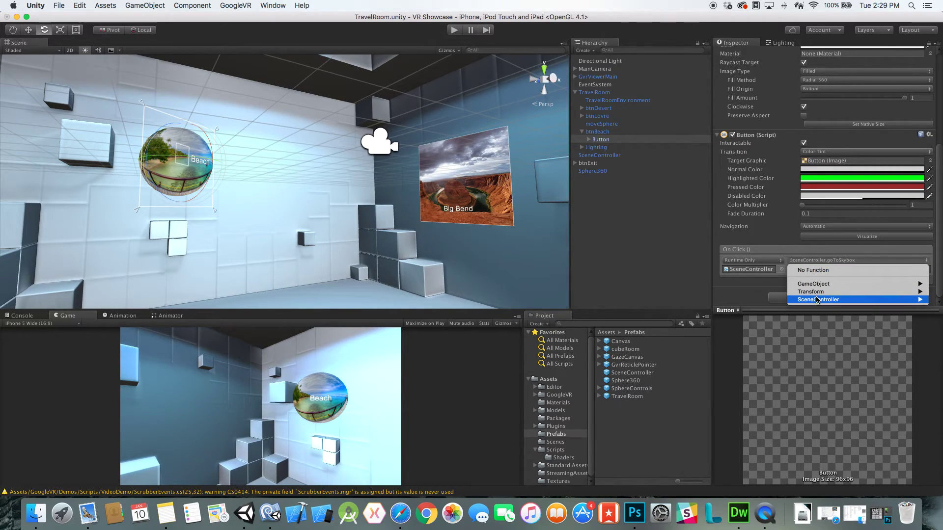
pyautogui.moveTo(816, 300)
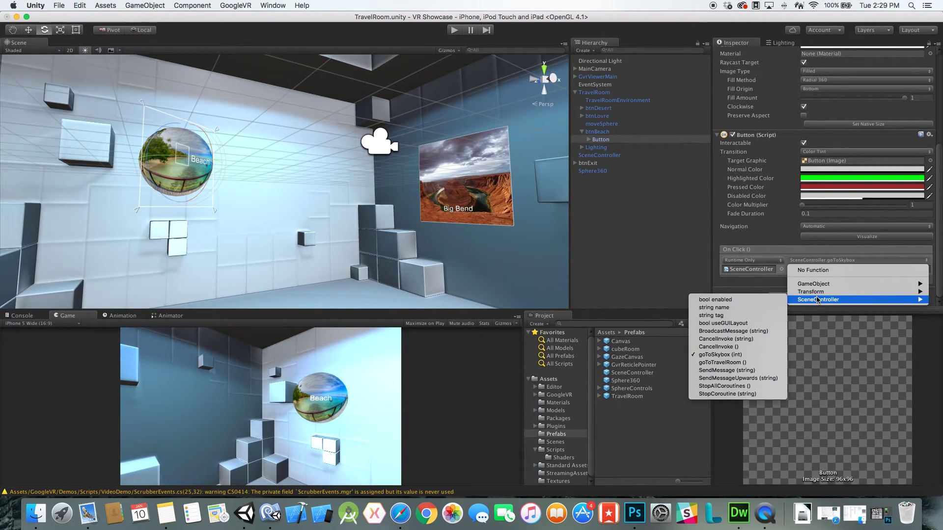
pyautogui.click(741, 354)
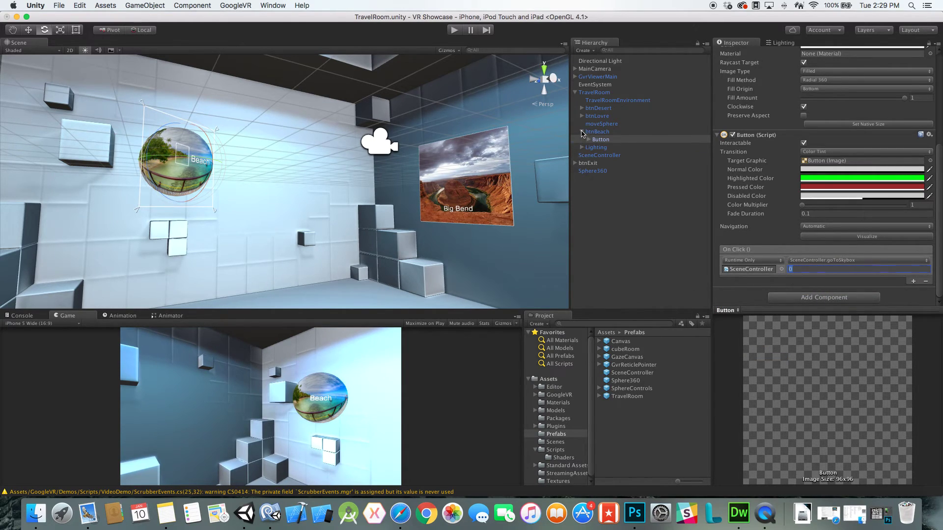
pyautogui.click(600, 132)
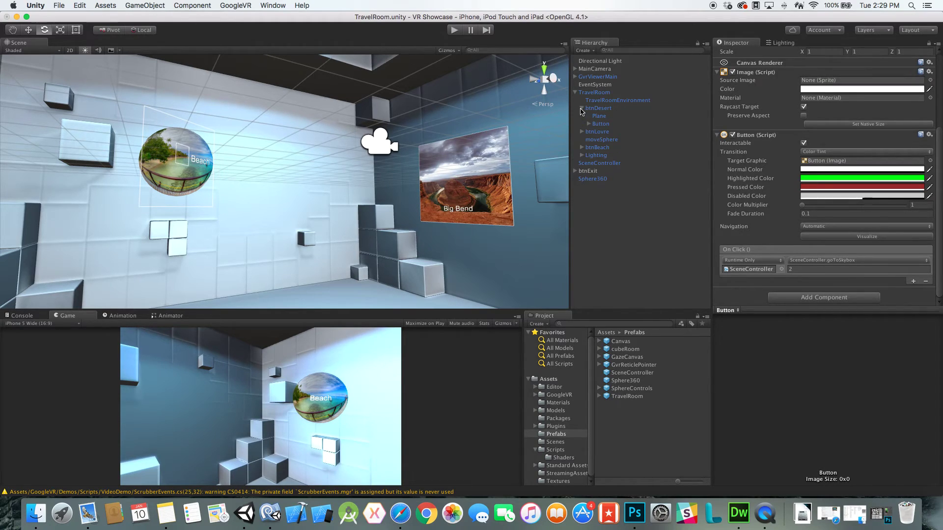
pyautogui.click(604, 123)
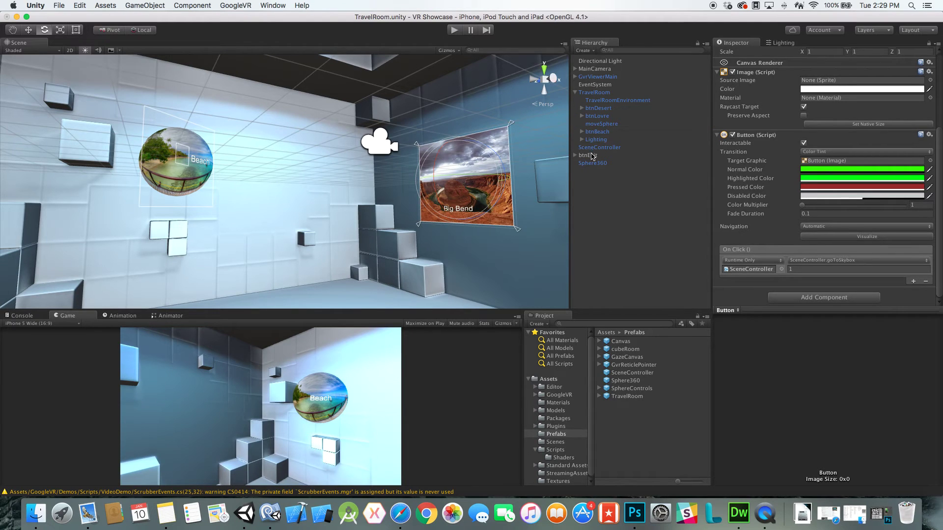
# - Frame btnExit in the Scene view and set its Button's On Click function to SceneController.goToTravelRoom ()
pyautogui.click(592, 155)
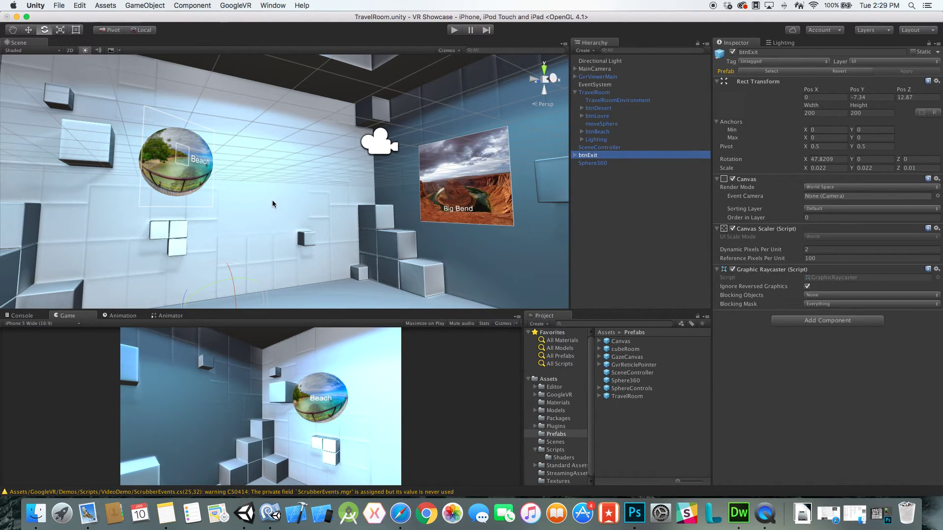
pyautogui.press('f')
pyautogui.keyDown('alt'); pyautogui.moveTo(298, 259); pyautogui.dragTo(361, 192); pyautogui.keyUp('alt')
pyautogui.press('e')
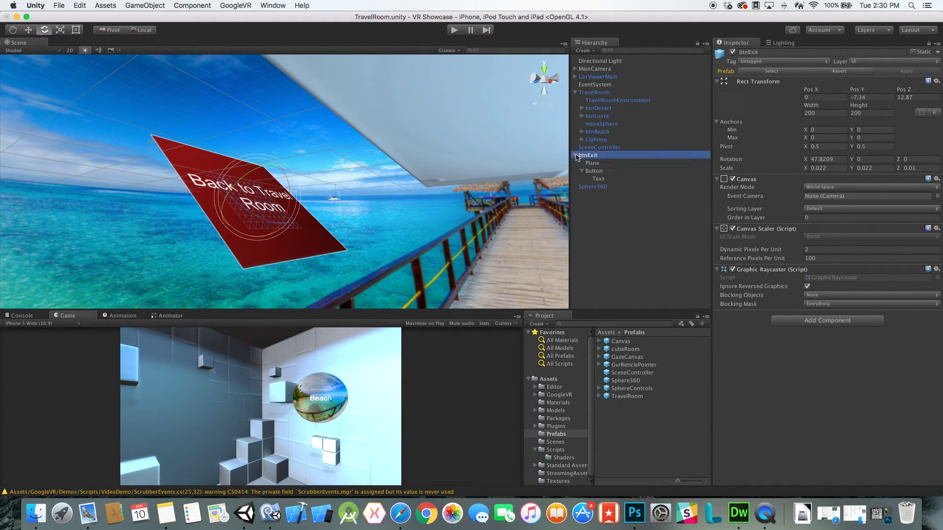
pyautogui.click(605, 172)
pyautogui.scroll(-10, 827, 265)
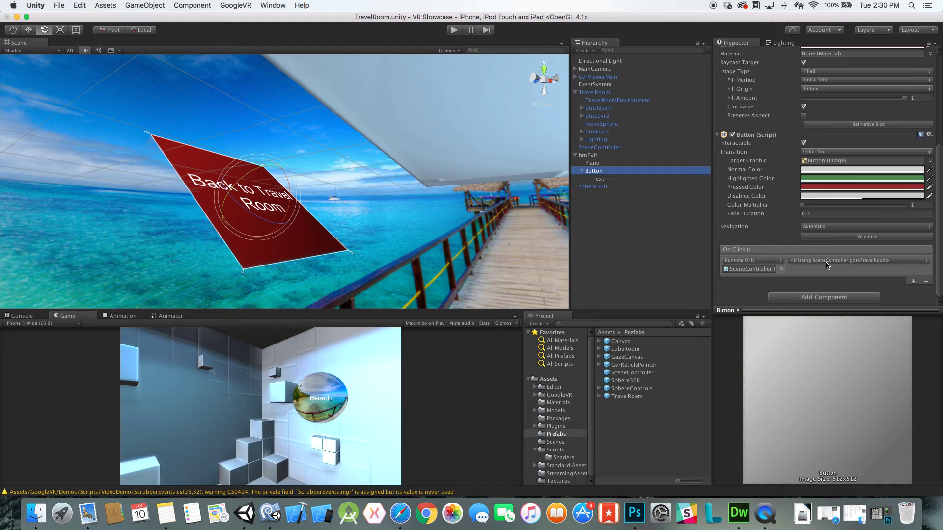
pyautogui.click(868, 261)
pyautogui.moveTo(841, 298)
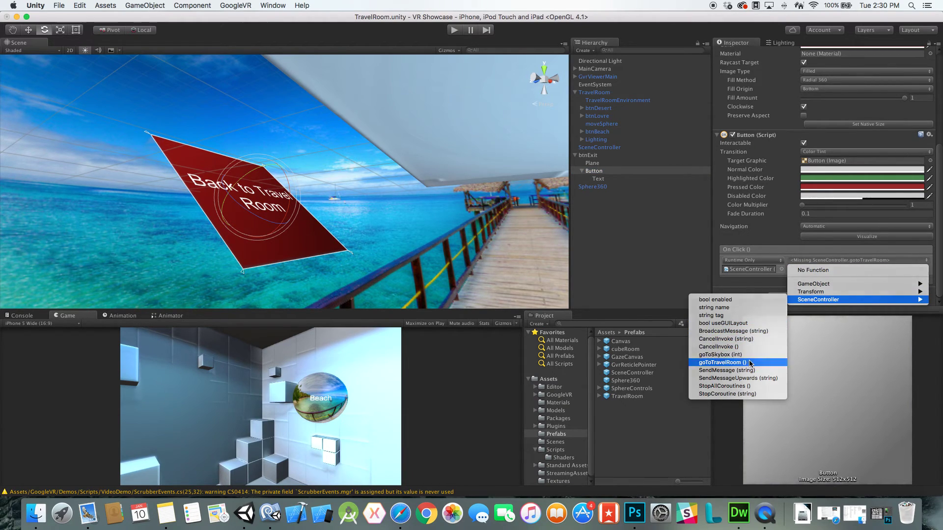
pyautogui.click(722, 362)
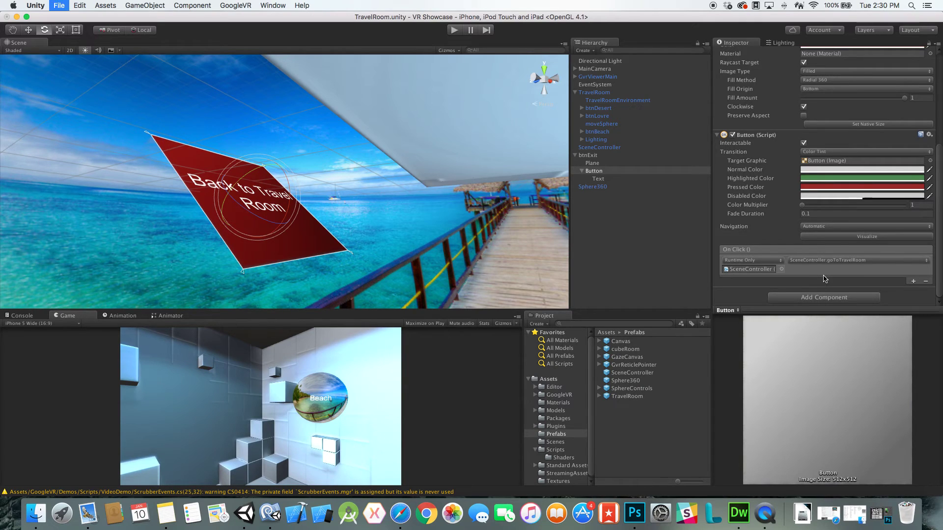
# - Enlarge the Game view and play the scene, looking around at the Beach, Big Bend and The Lovre buttons
pyautogui.moveTo(485, 310); pyautogui.dragTo(483, 146)
pyautogui.click(452, 32)
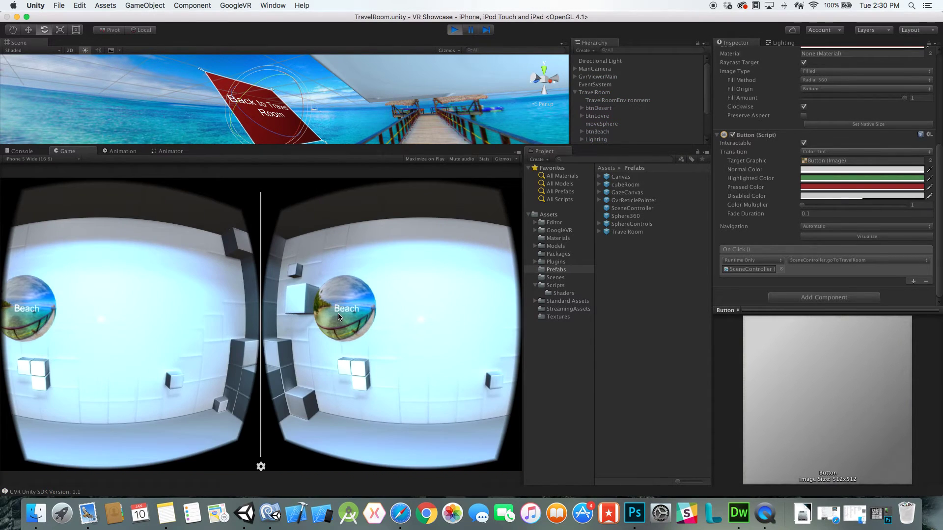
pyautogui.press('alt')
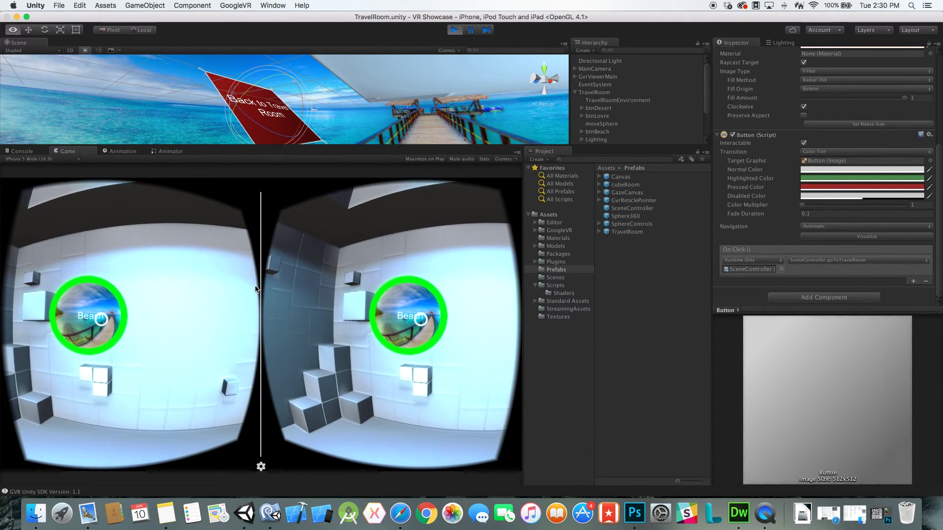
pyautogui.press('alt')
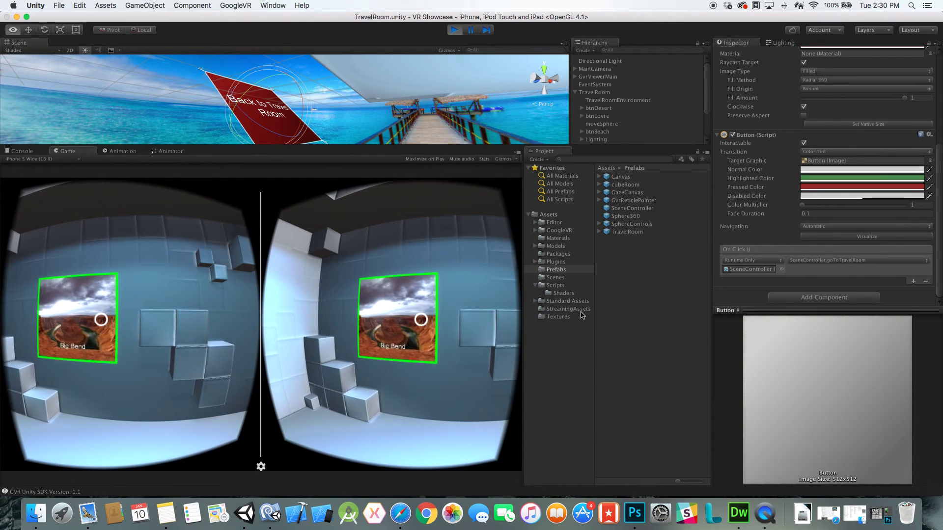
pyautogui.press('alt')
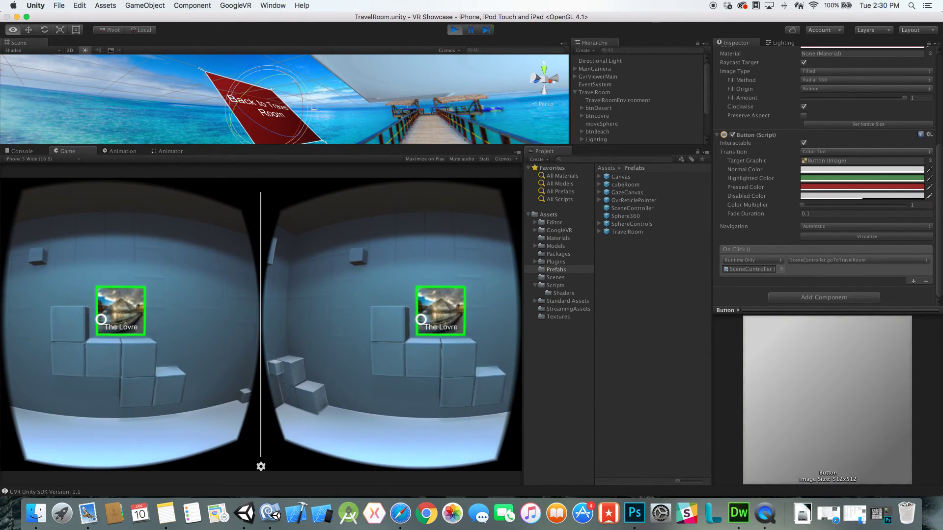
pyautogui.press('alt')
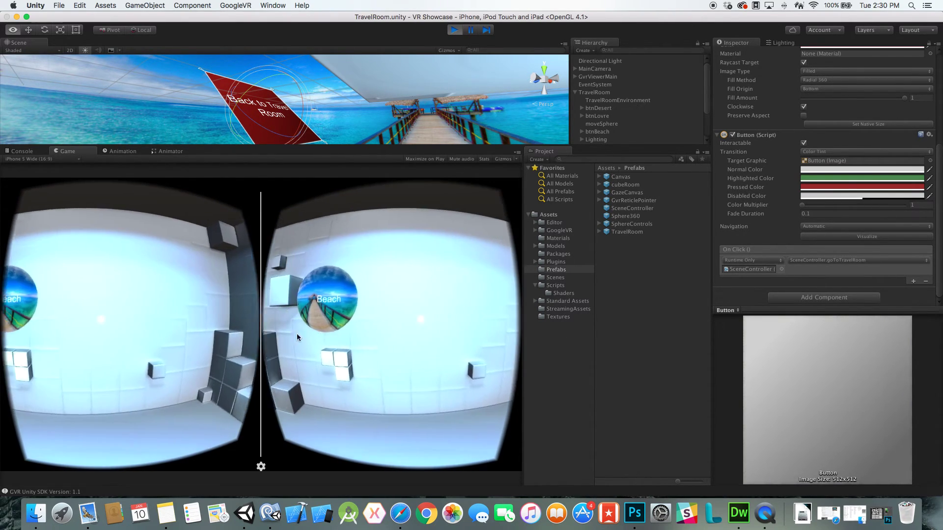
pyautogui.press('alt')
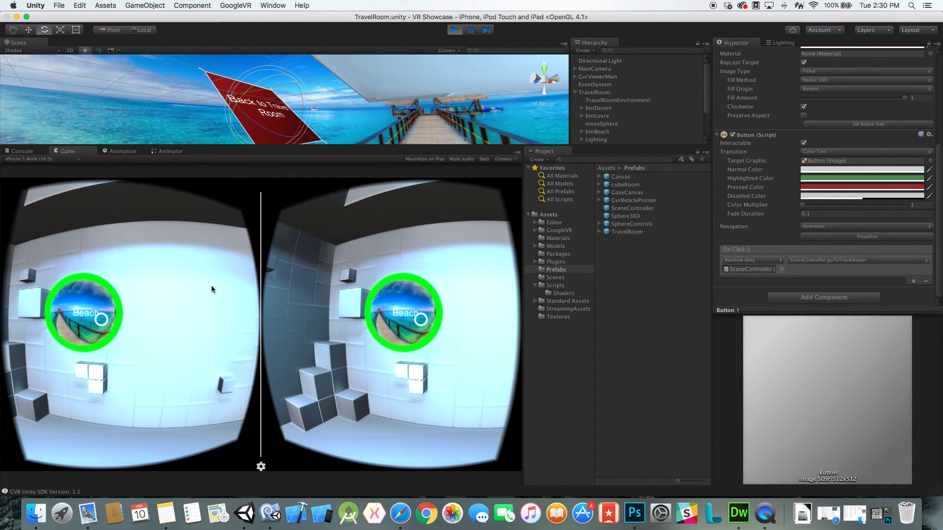
# - Activate the Beach button, look around the 360 scene and return with the Back to Travel Room button
pyautogui.click(211, 289)
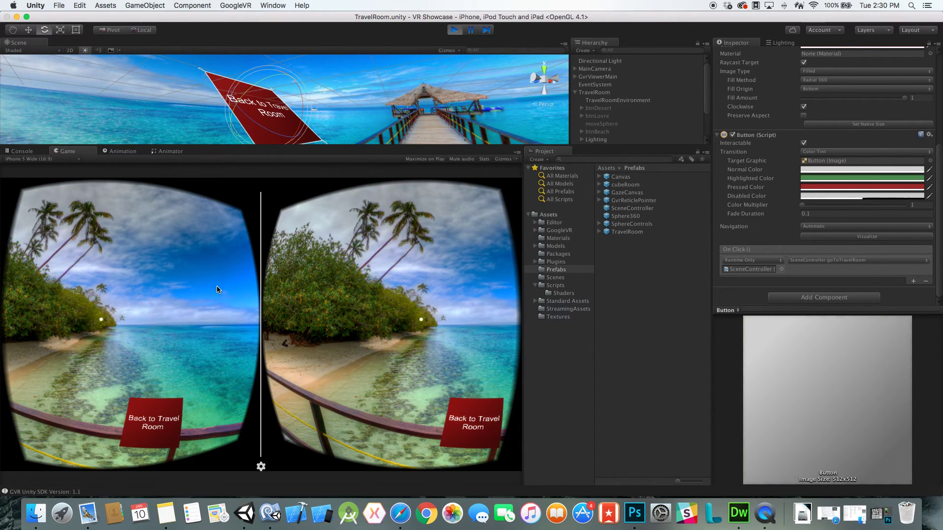
pyautogui.press('alt')
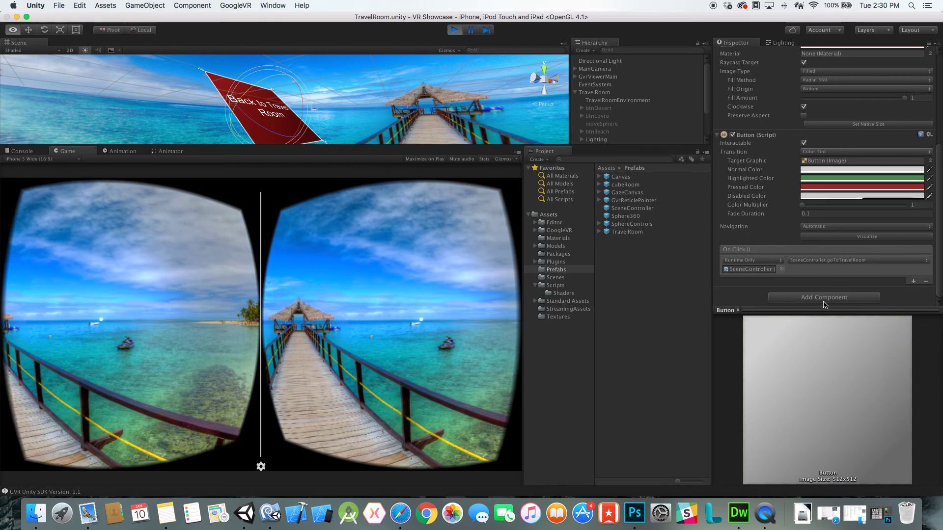
pyautogui.press('alt')
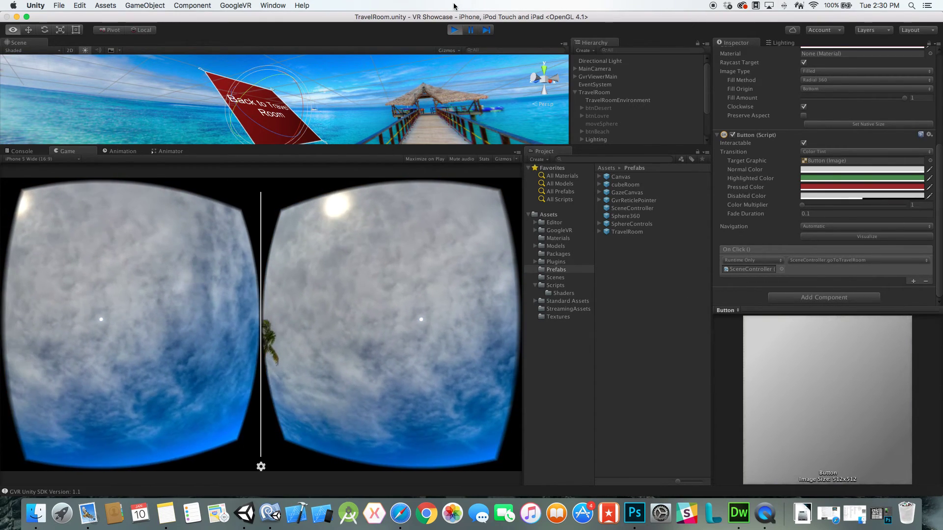
pyautogui.press('alt')
pyautogui.press('alt')
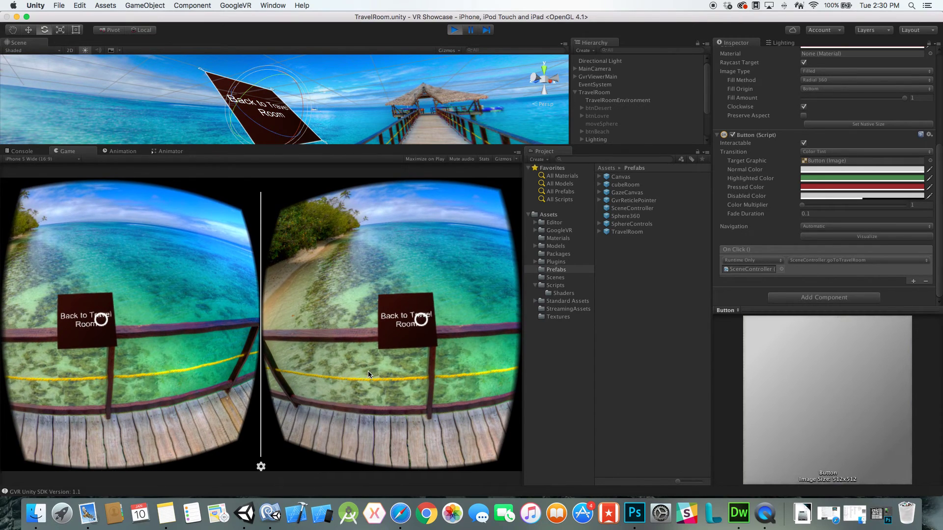
pyautogui.click(367, 370)
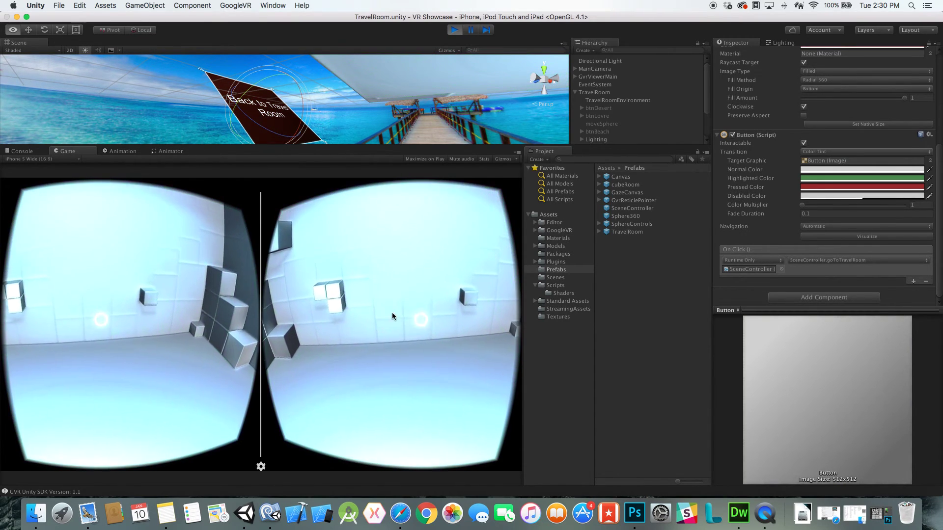
# - Turn to the Big Bend button, activate it and look around its 360 scene
pyautogui.press('alt')
pyautogui.press('alt')
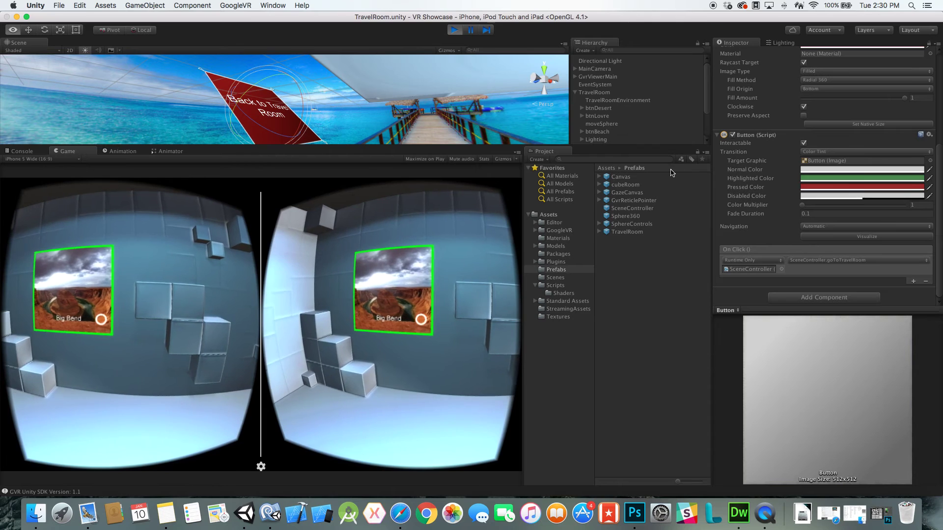
pyautogui.press('alt')
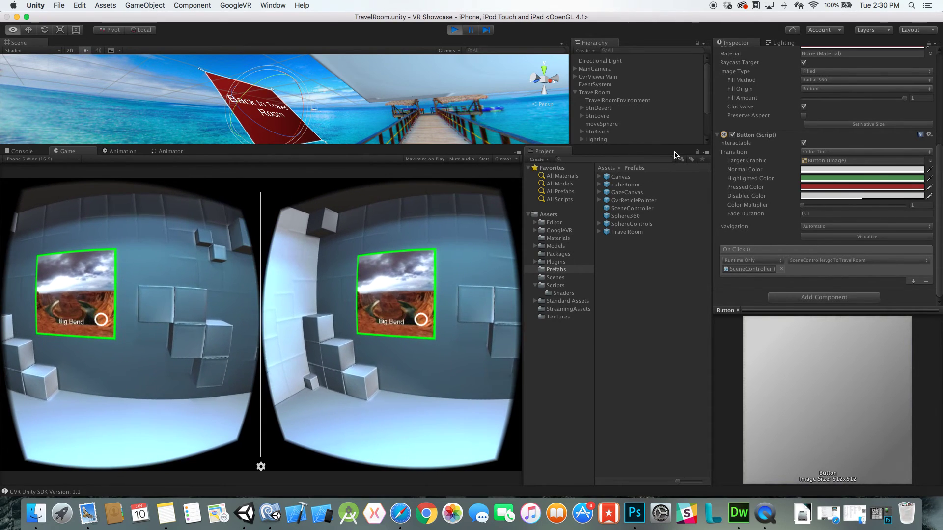
pyautogui.press('alt')
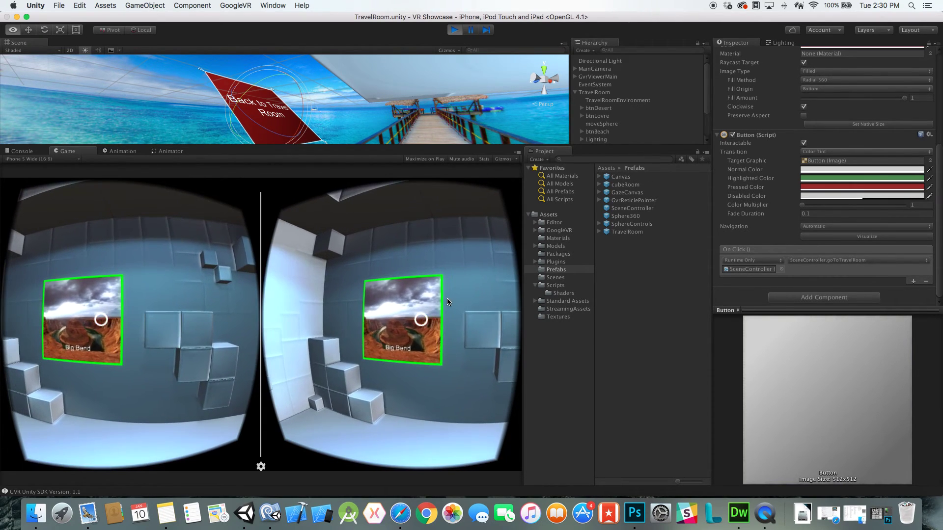
pyautogui.click(446, 297)
pyautogui.press('alt')
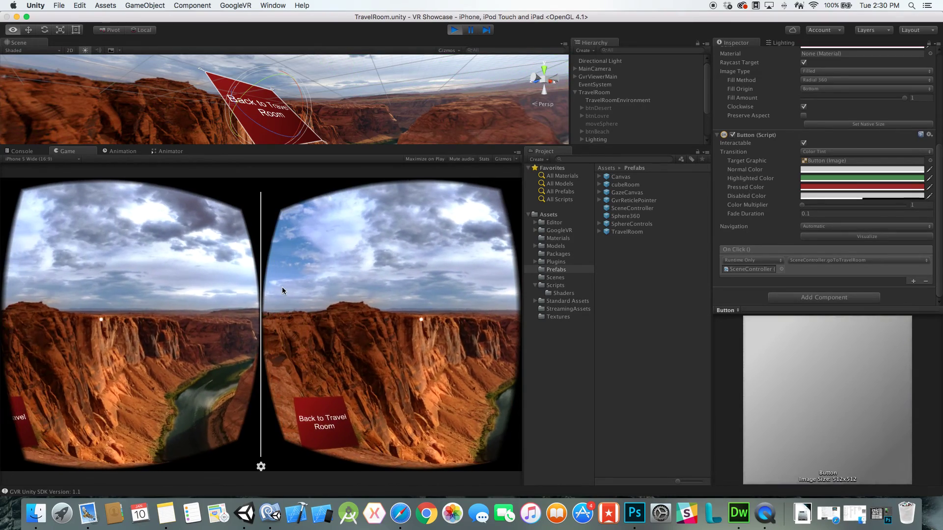
pyautogui.press('alt')
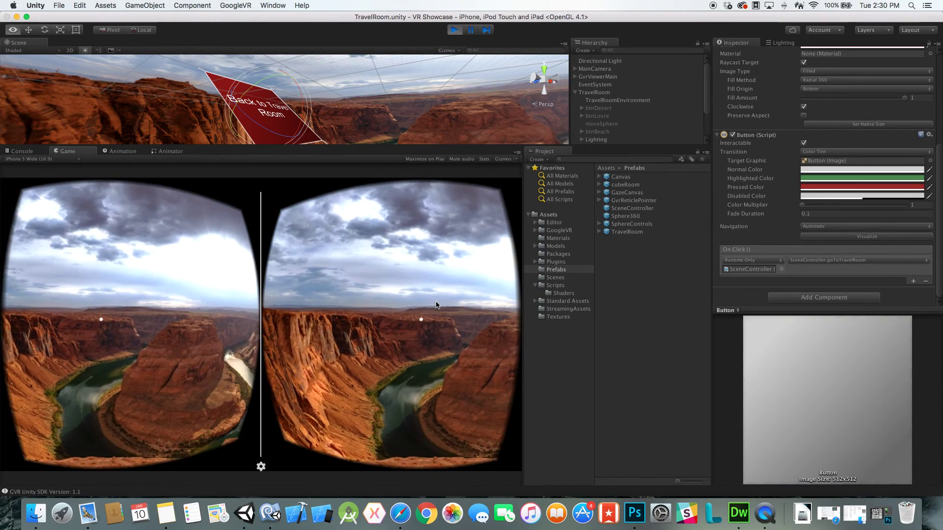
pyautogui.press('alt')
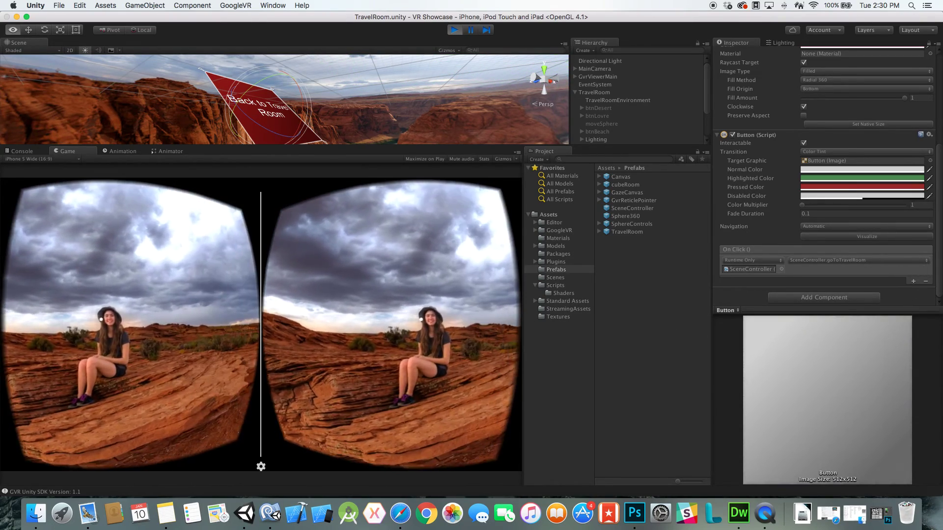
# - Look around the Big Bend 360 scene, find the Back to Travel Room button and activate it
pyautogui.press('alt')
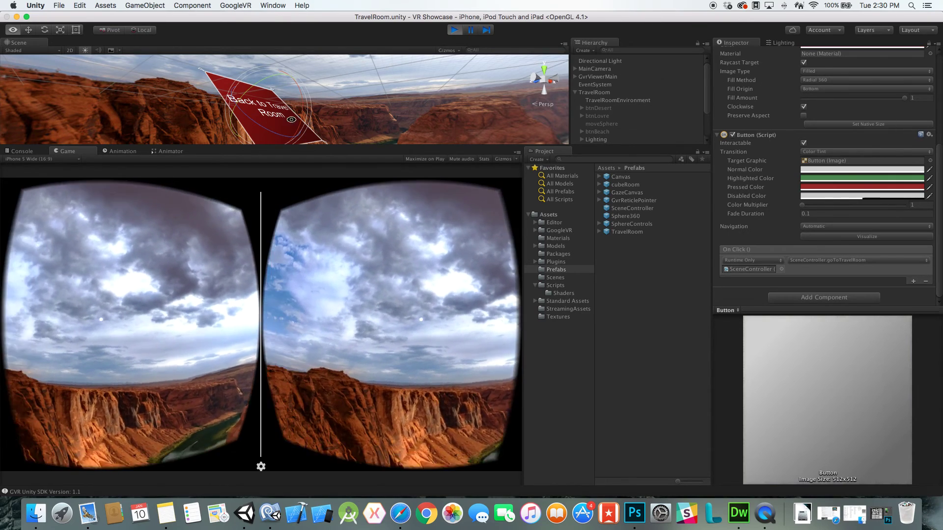
pyautogui.press('alt')
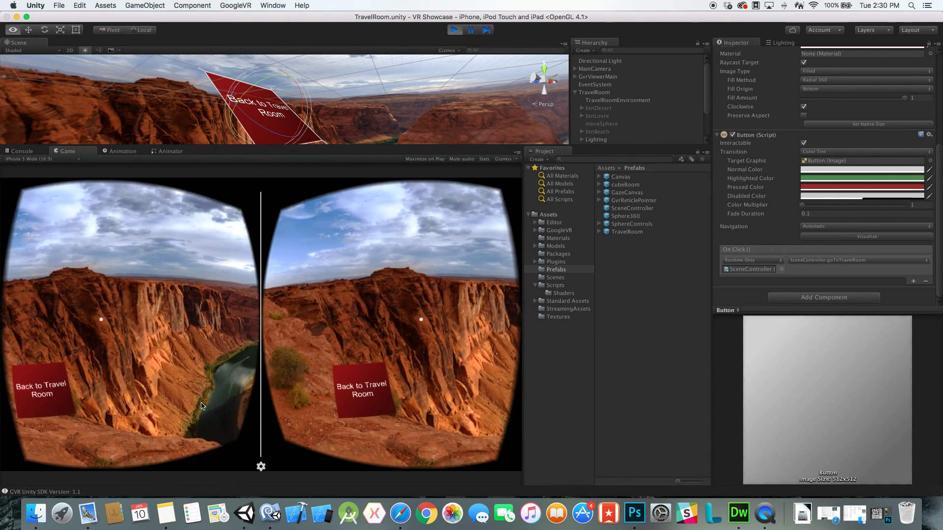
pyautogui.press('alt')
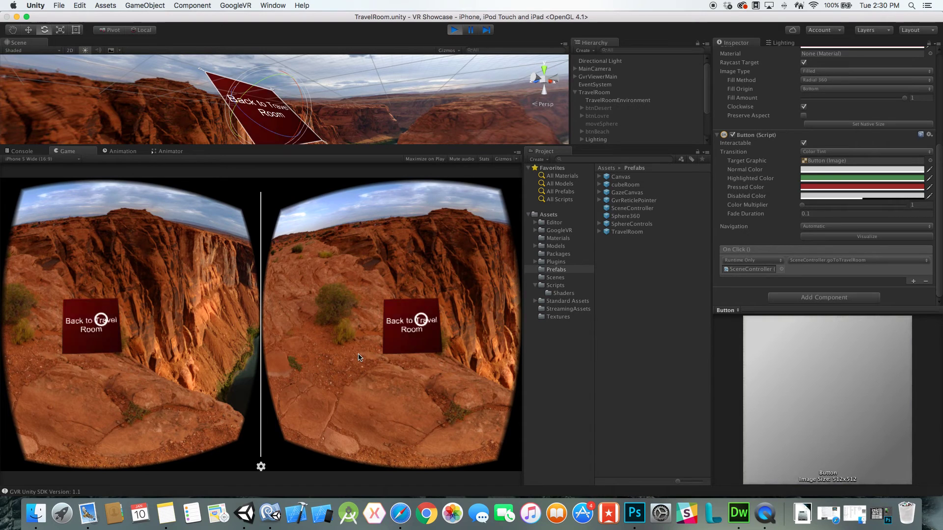
pyautogui.click(349, 337)
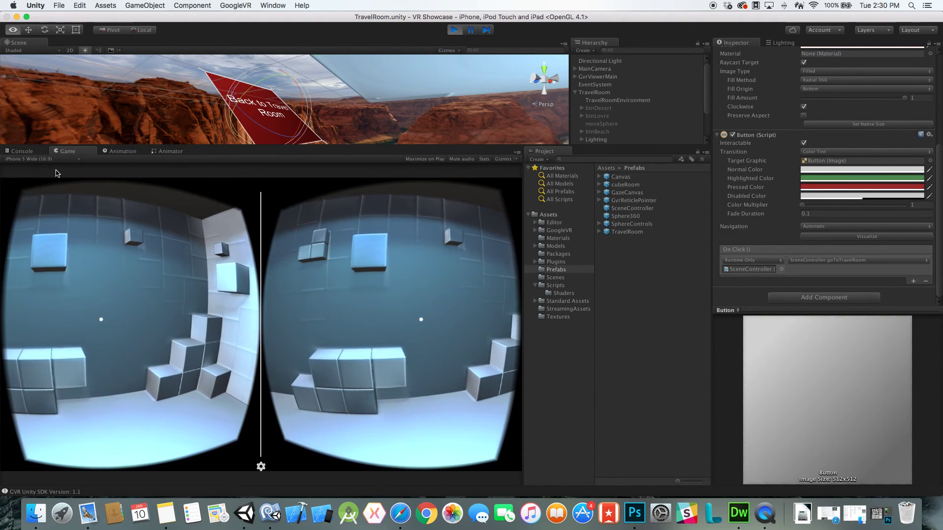
# - Turn to The Lovre button in the travel room, activate it and look around its 360 scene
pyautogui.press('alt')
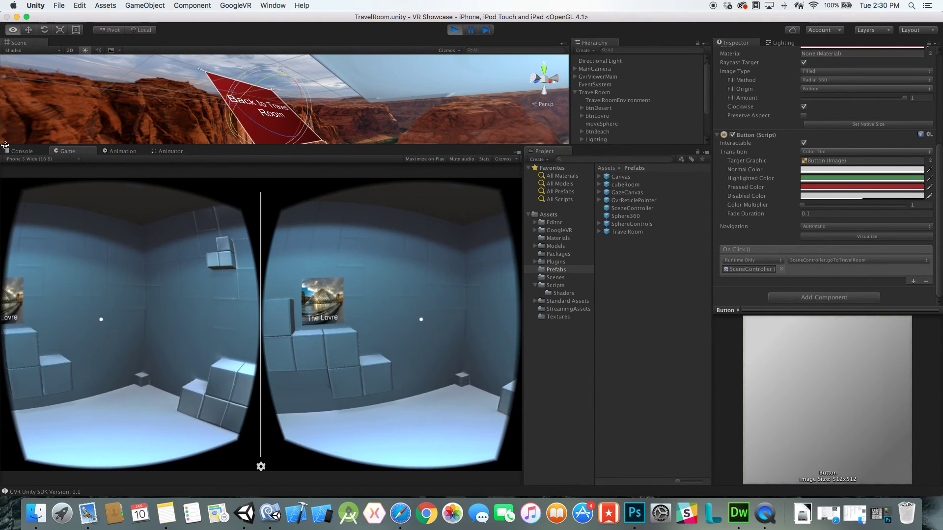
pyautogui.press('alt')
pyautogui.click(296, 302)
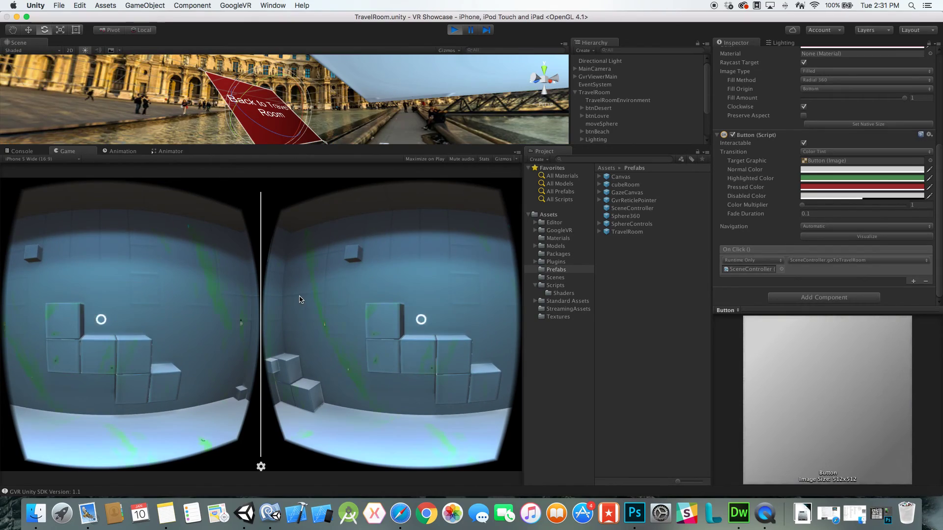
pyautogui.press('alt')
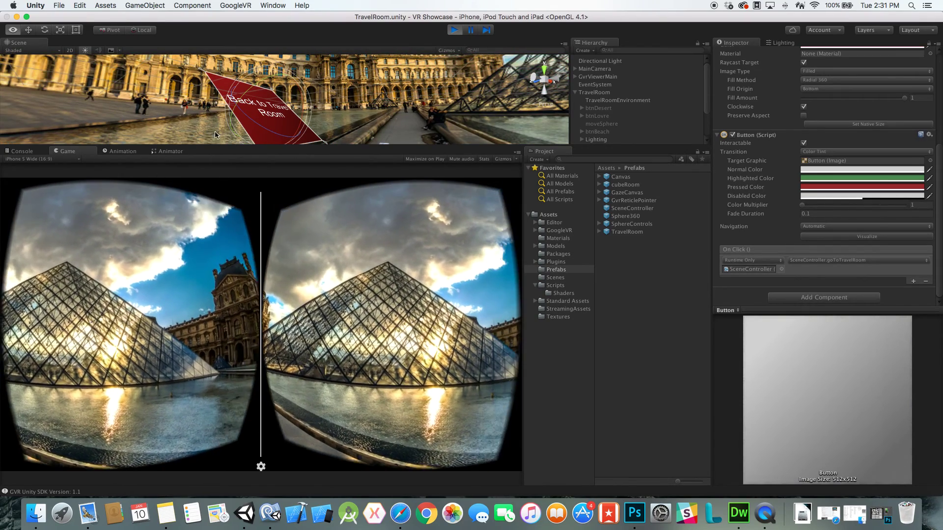
pyautogui.press('alt')
pyautogui.press('alt')
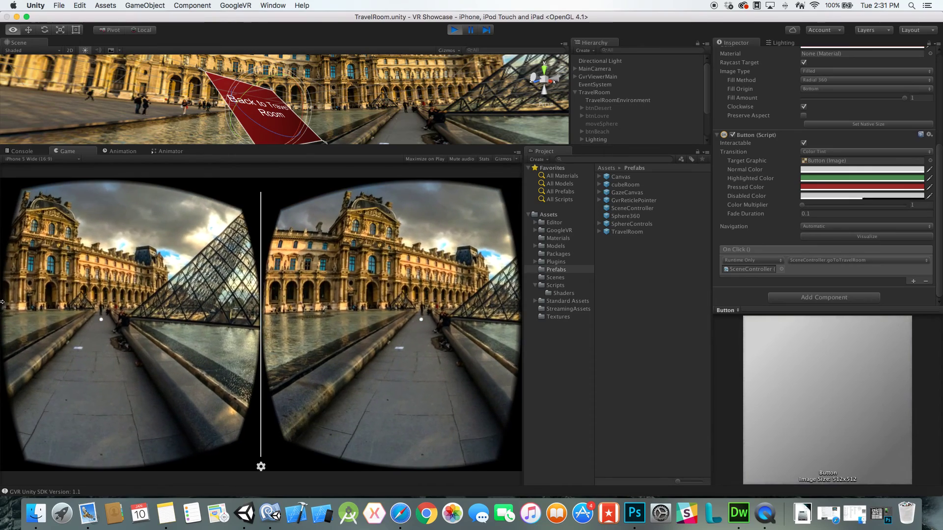
pyautogui.press('alt')
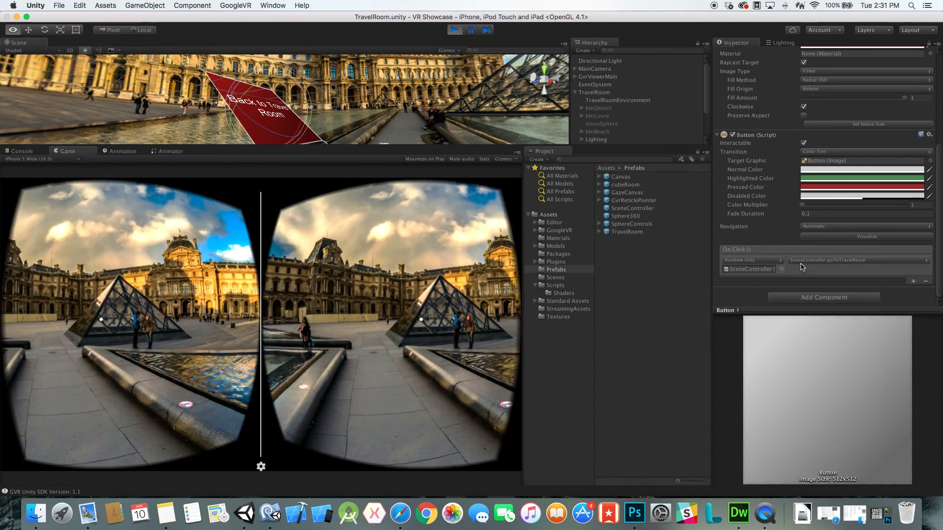
pyautogui.press('alt')
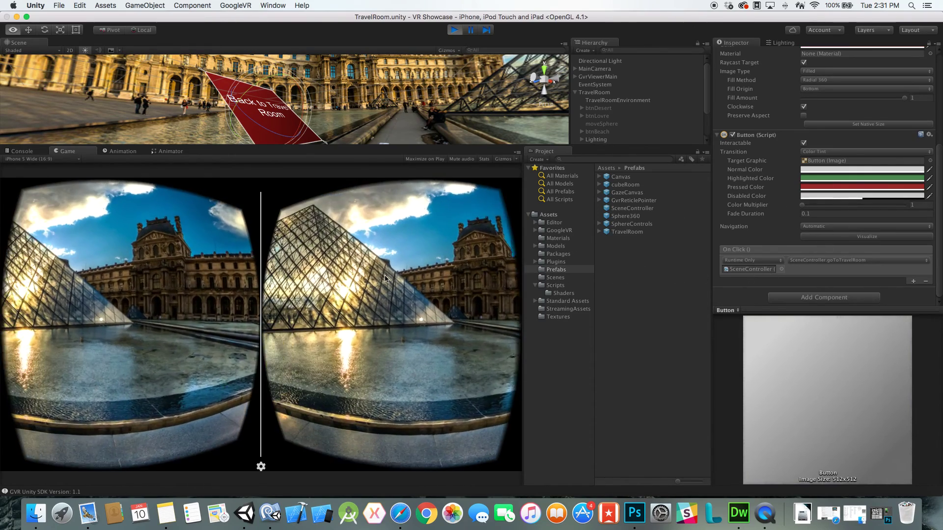
pyautogui.press('alt')
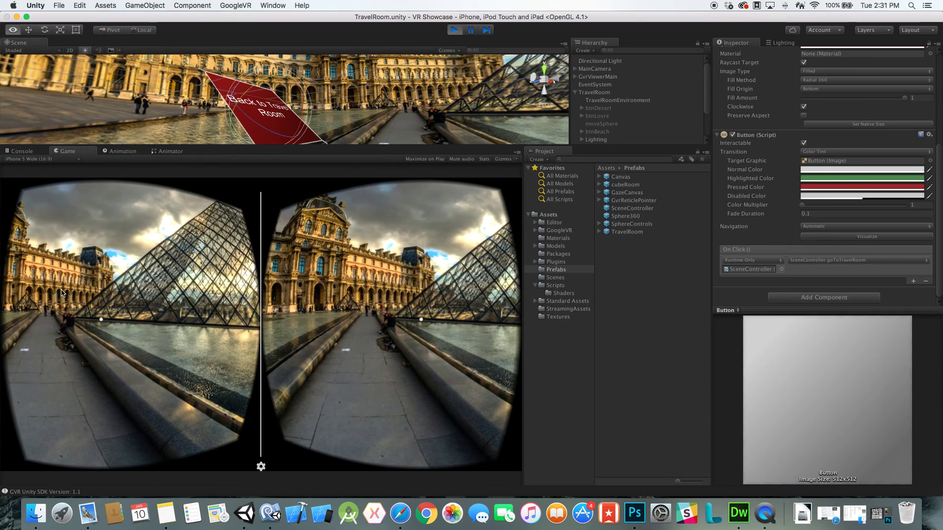
# - Return from The Lovre scene with the Back to Travel Room button and look around towards the Beach button
pyautogui.press('alt')
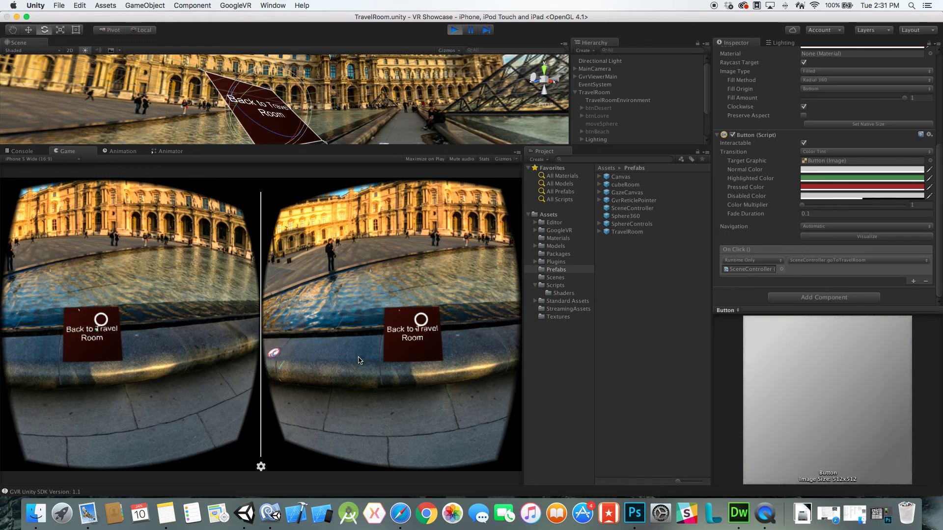
pyautogui.click(359, 361)
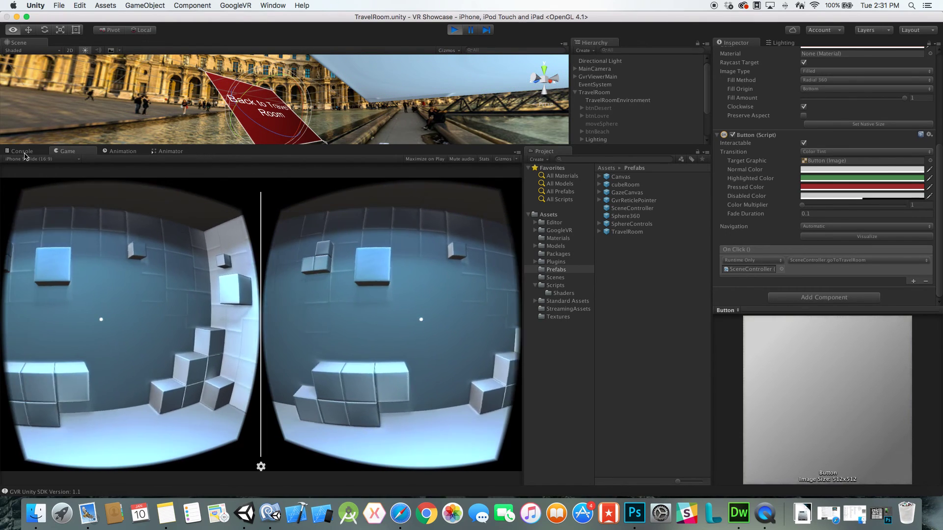
pyautogui.press('alt')
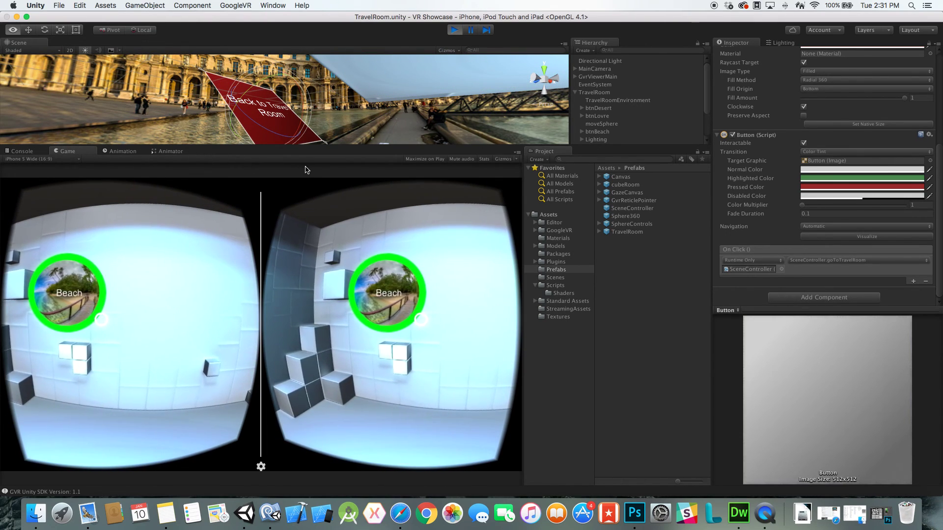
pyautogui.press('alt')
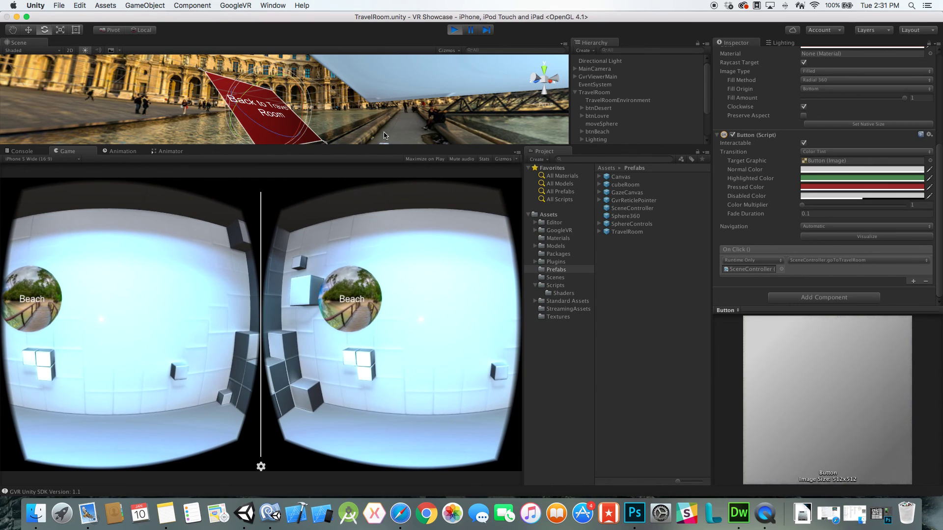